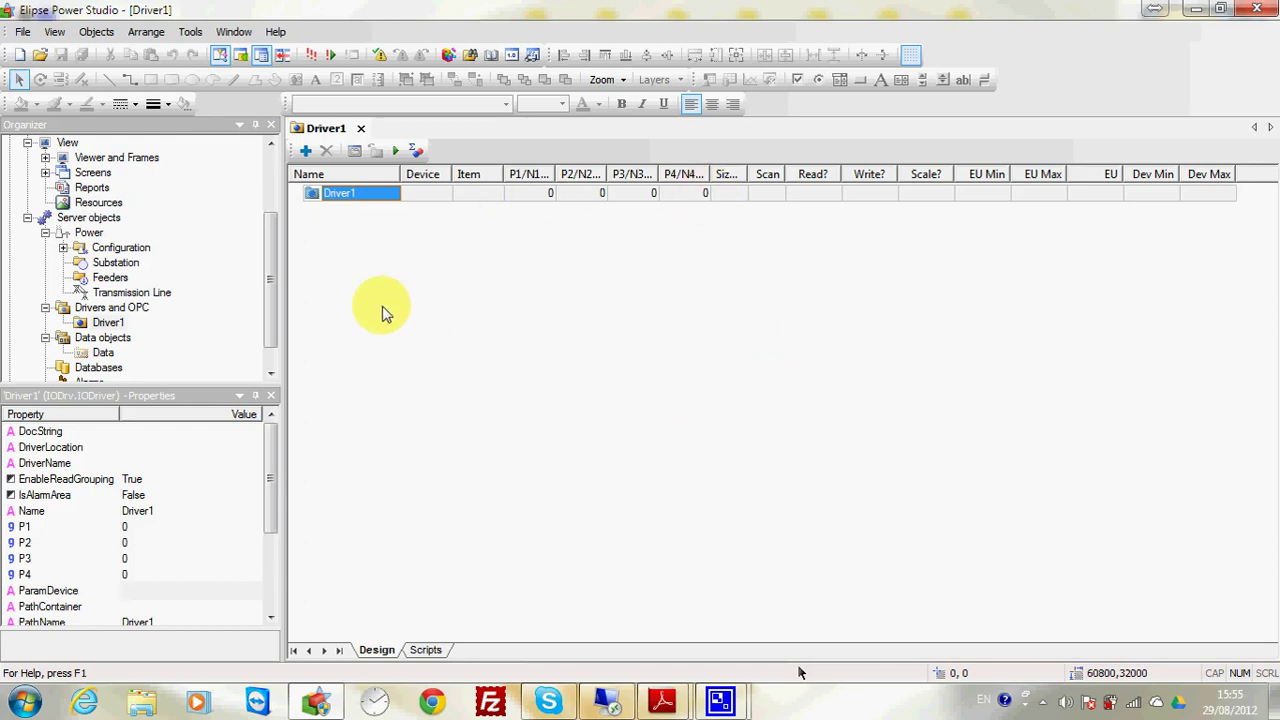
# On the remote slave PC, insert a new I/O driver into slave.prj under Drivers and OPC
pyautogui.click(618, 704)
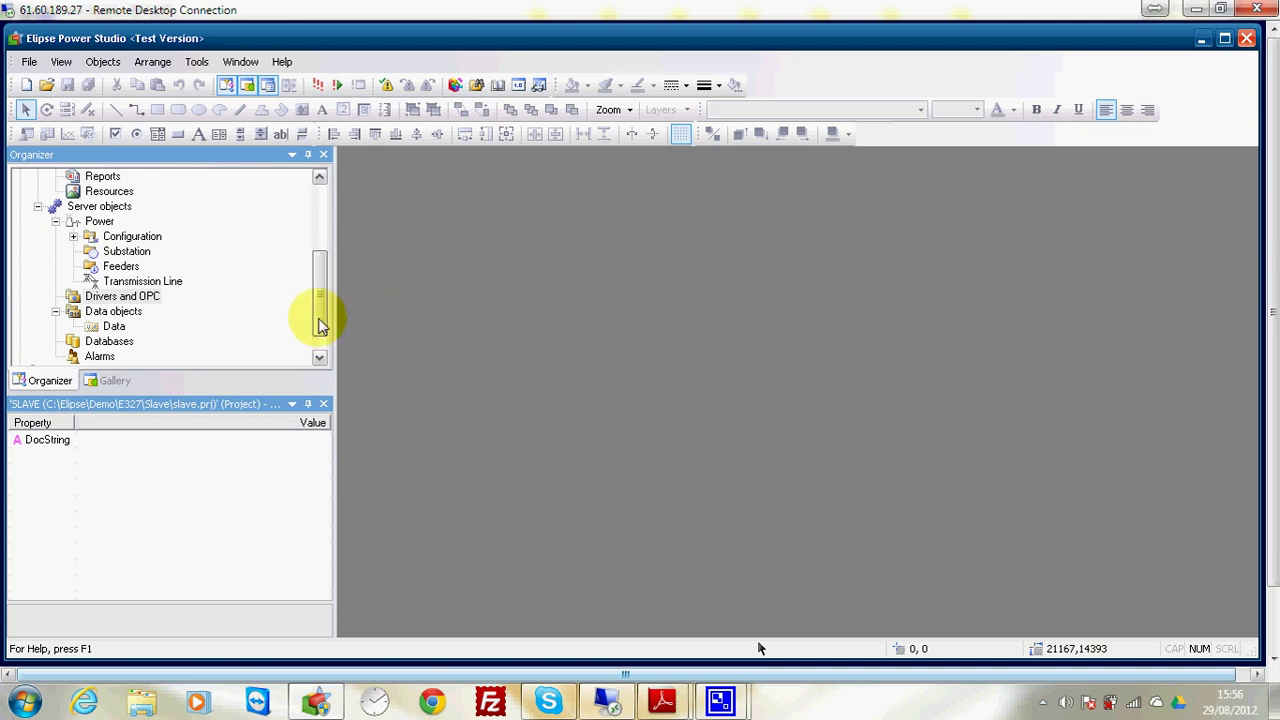
pyautogui.moveTo(320, 322)
pyautogui.mouseDown()
pyautogui.moveTo(325, 287)
pyautogui.moveTo(329, 320)
pyautogui.mouseUp()
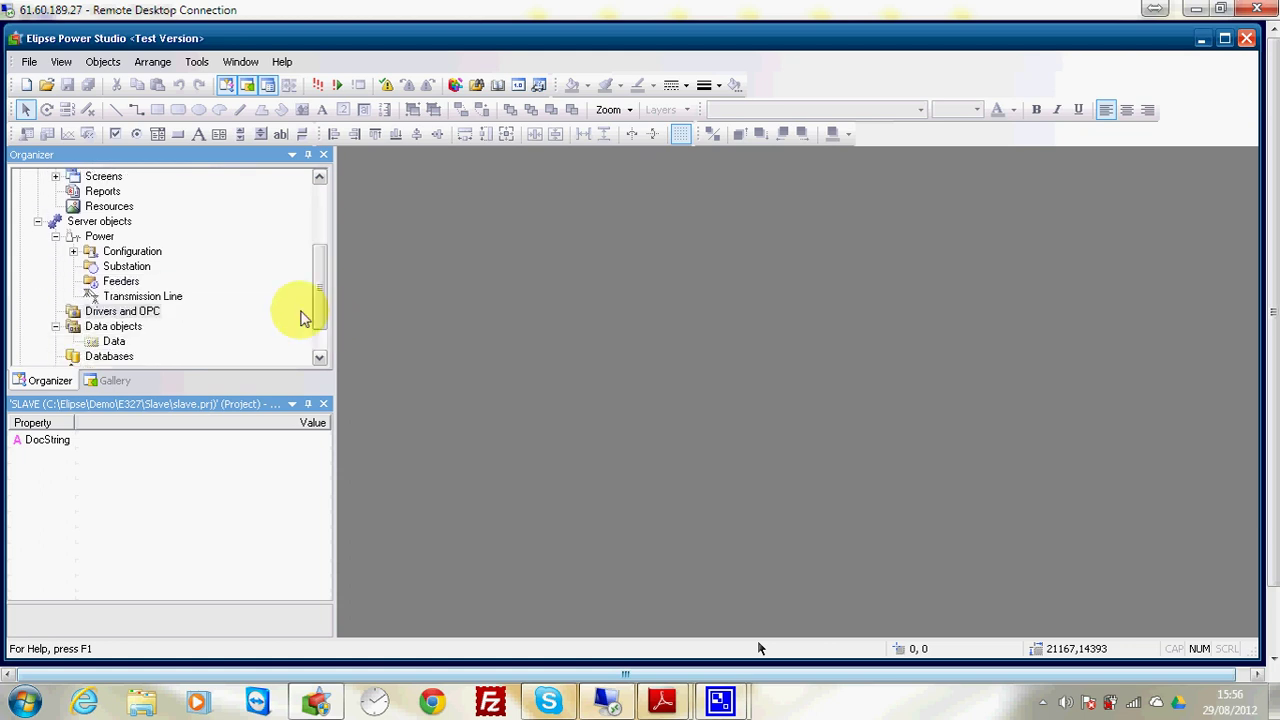
pyautogui.rightClick(145, 313)
pyautogui.moveTo(175, 320)
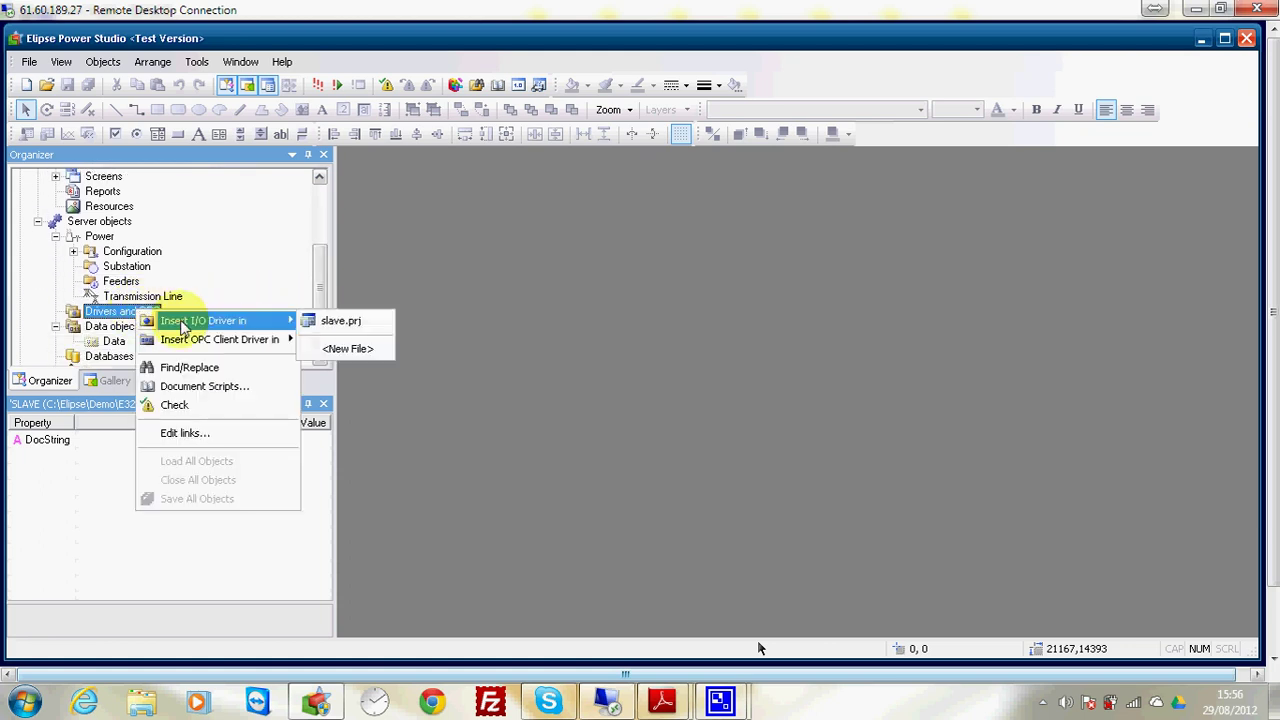
pyautogui.click(364, 322)
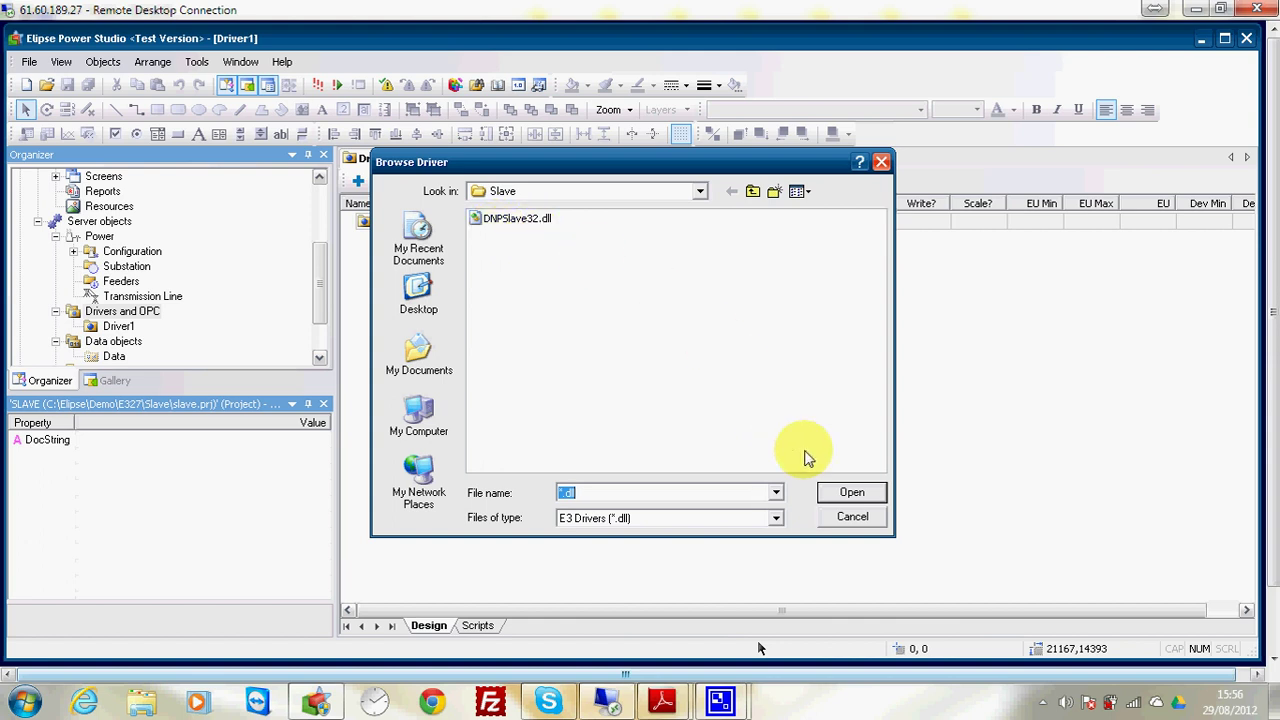
# Load DNPSlave32.dll into Driver1, bringing up its DNP 3.0 Properties dialog
pyautogui.click(543, 222)
pyautogui.click(870, 492)
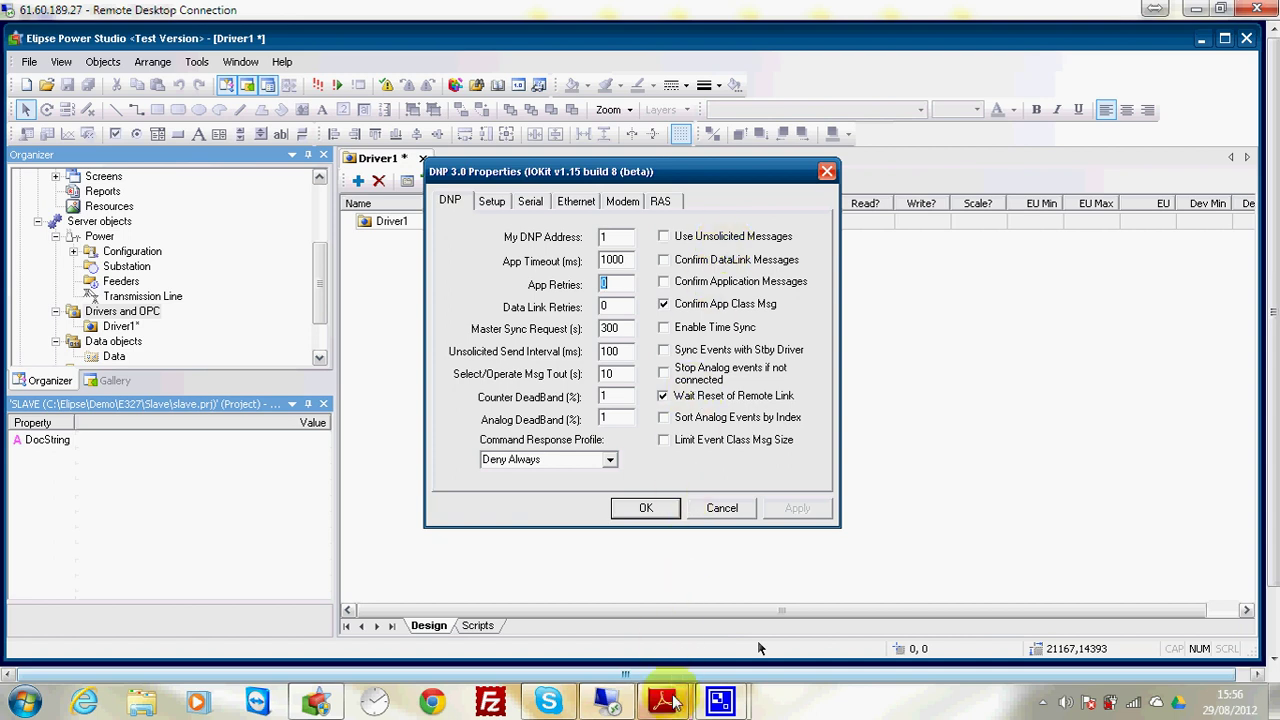
pyautogui.moveTo(667, 703)
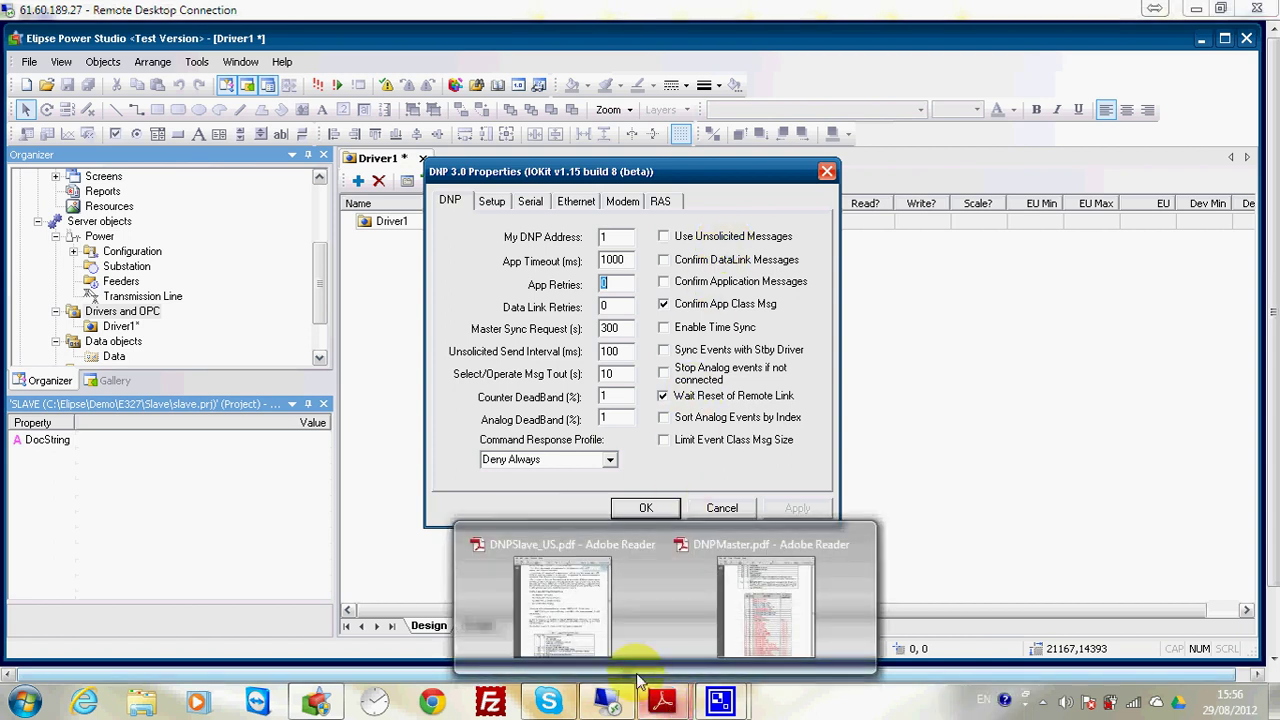
pyautogui.click(557, 612)
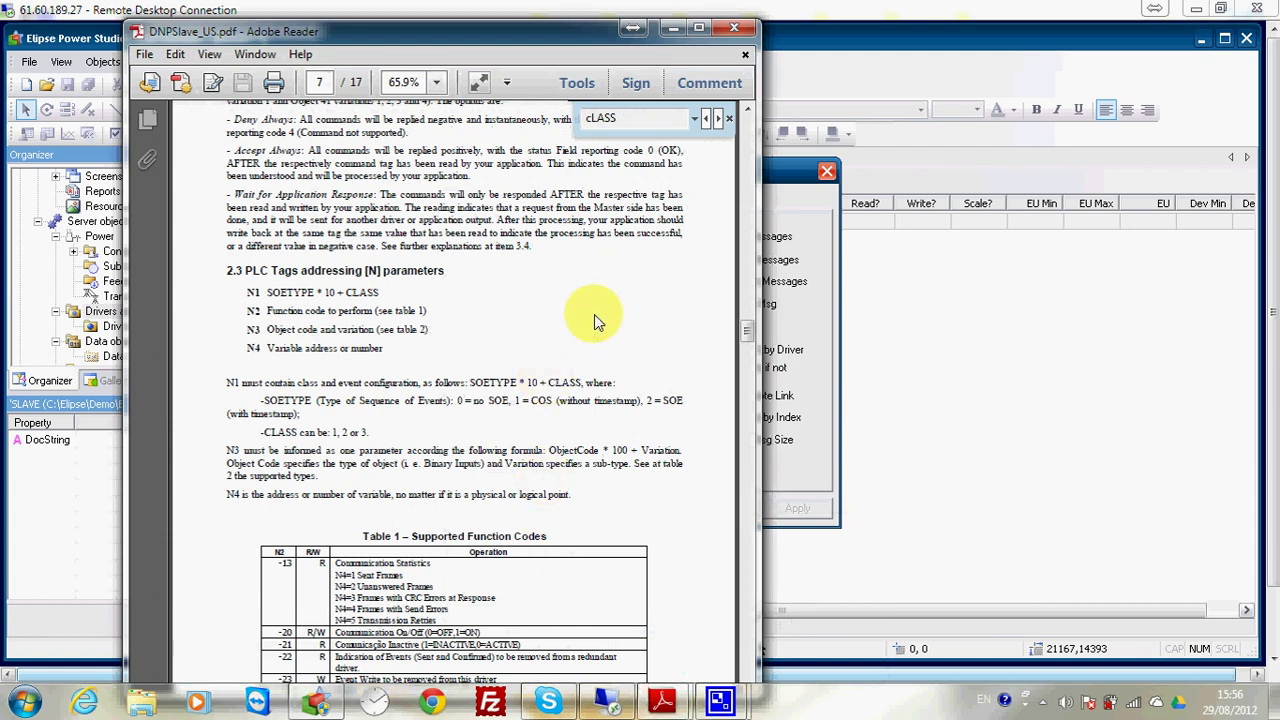
pyautogui.moveTo(745, 333); pyautogui.dragTo(744, 133)
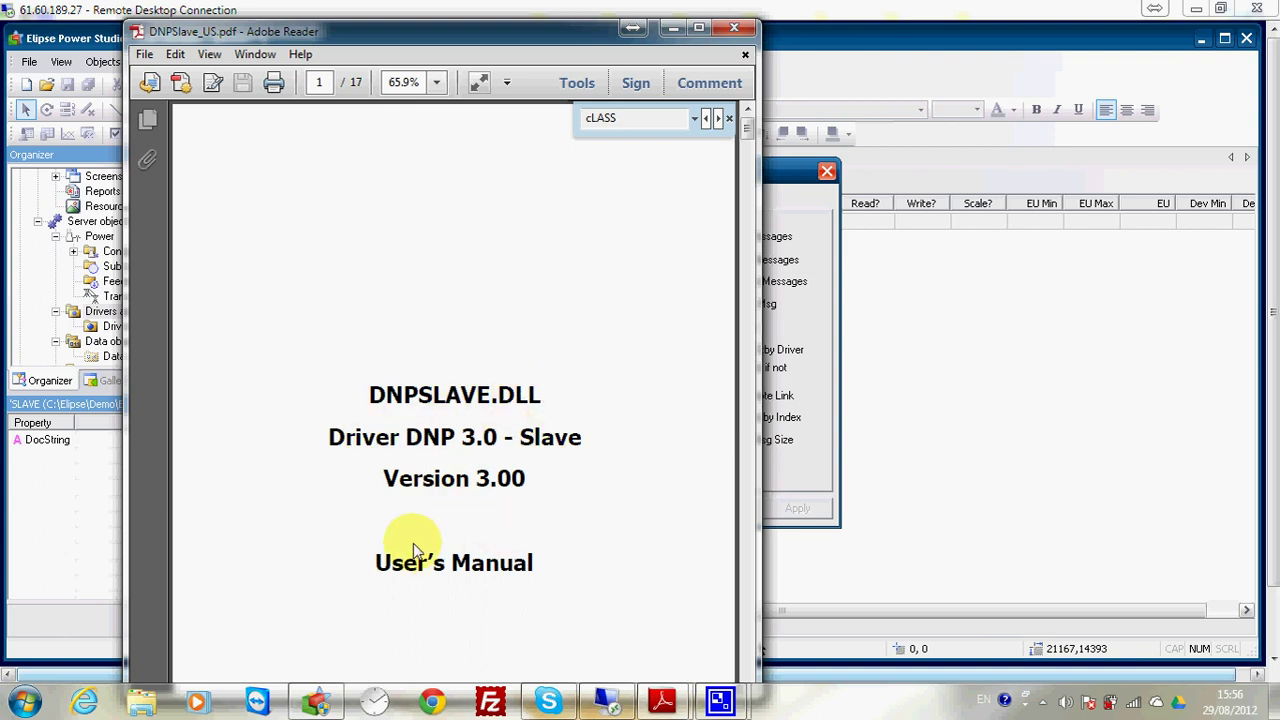
pyautogui.scroll(-20, 417, 543)
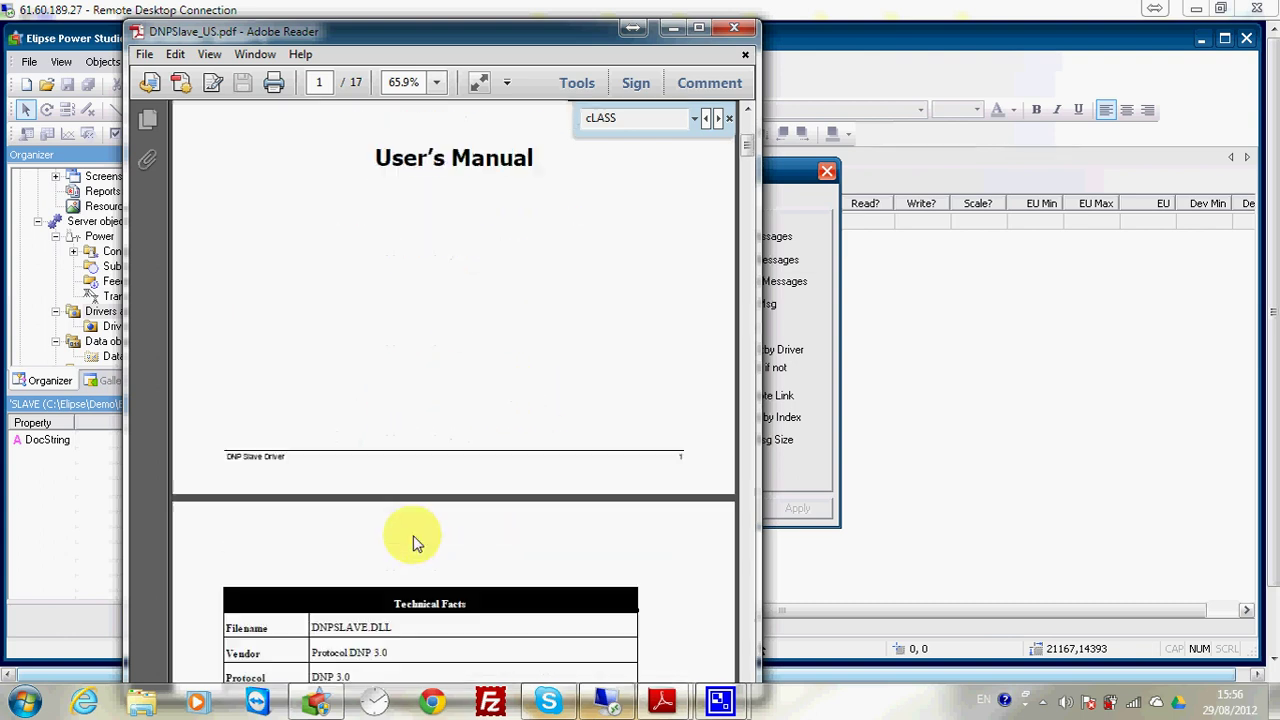
pyautogui.scroll(-10, 417, 543)
pyautogui.scroll(4, 417, 540)
pyautogui.scroll(15, 417, 540)
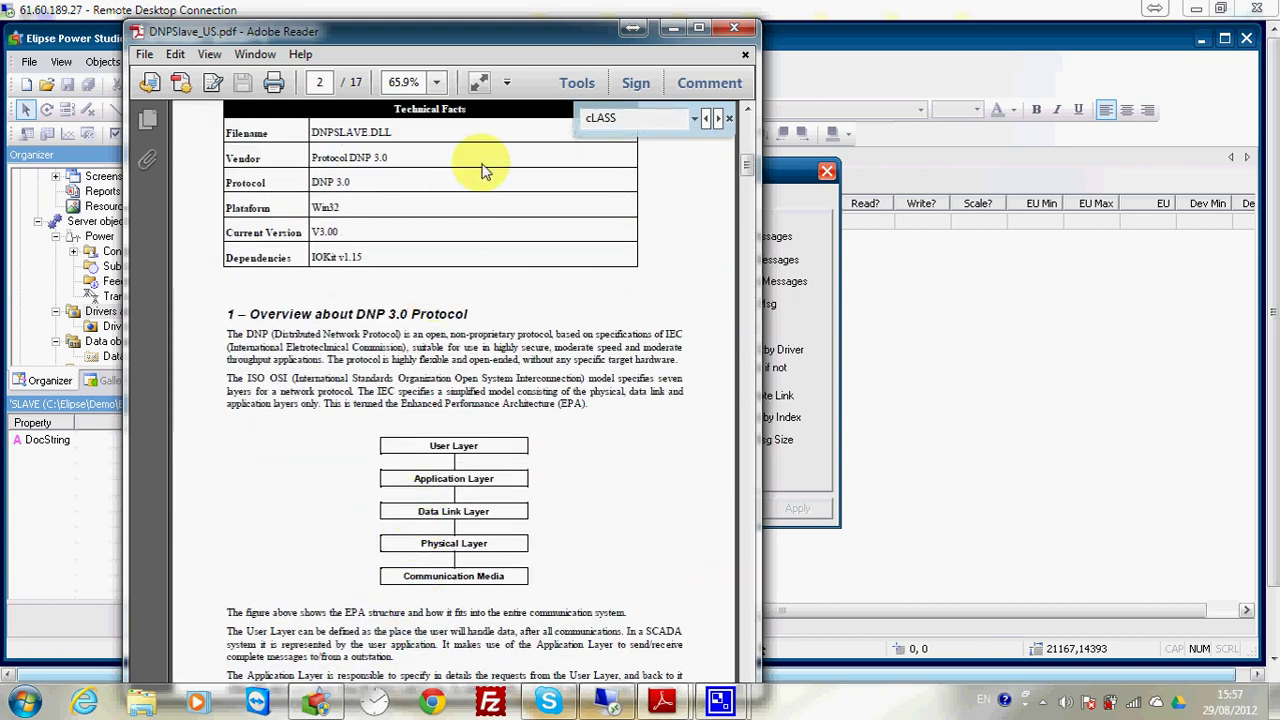
pyautogui.scroll(6, 491, 263)
pyautogui.scroll(3, 586, 194)
# Return to Driver1's DNP tab and confirm My DNP Address stays at 1
pyautogui.click(671, 28)
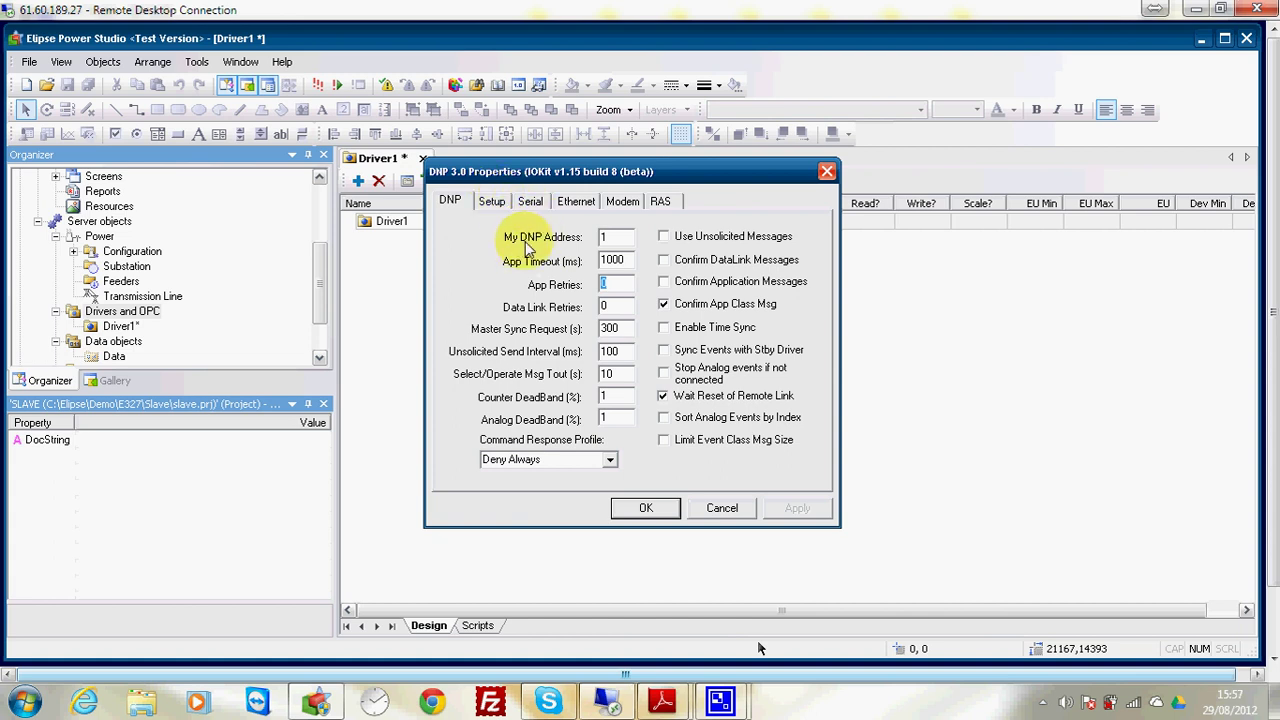
pyautogui.doubleClick(613, 238)
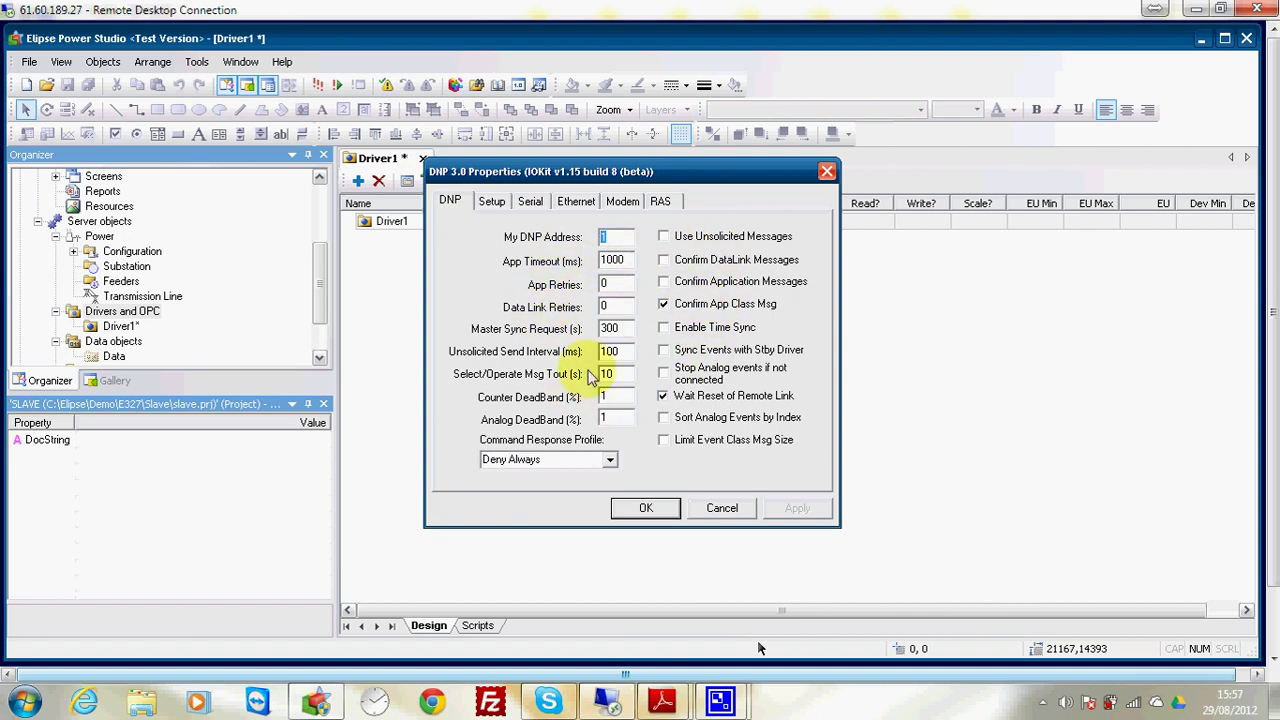
# Set the driver's physical layer to Ethernet on the Setup tab
pyautogui.click(493, 203)
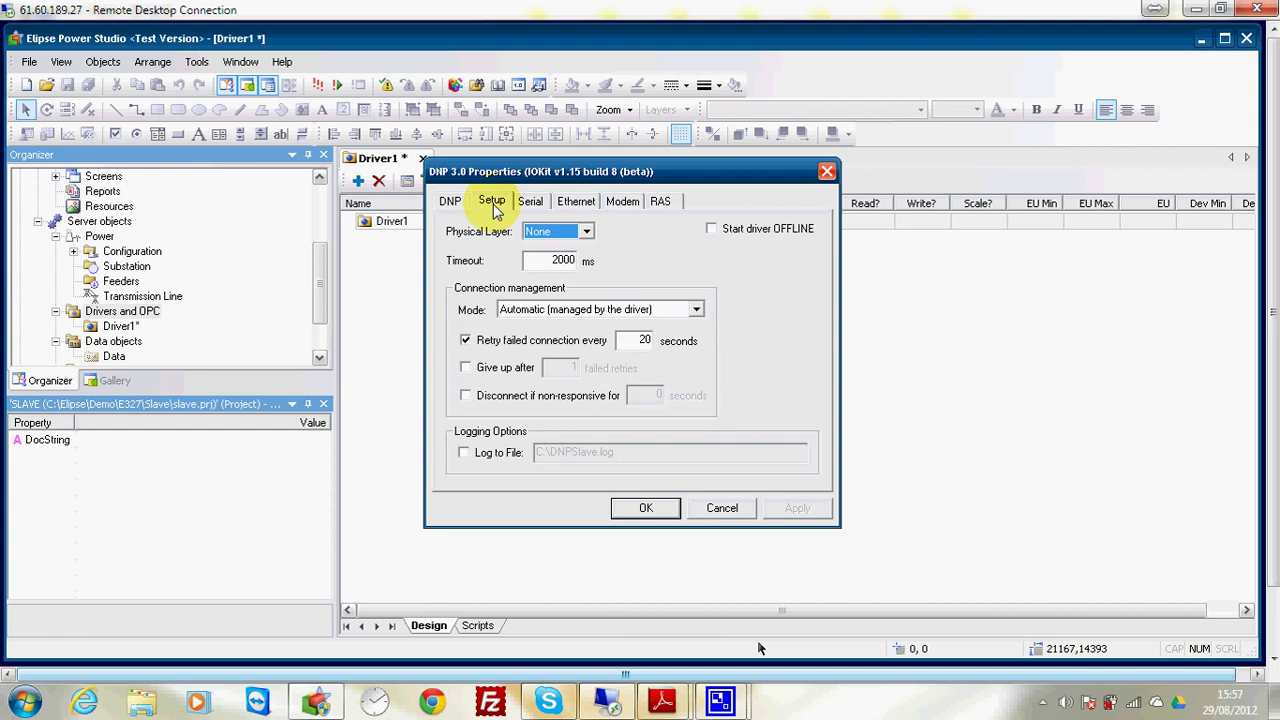
pyautogui.click(555, 232)
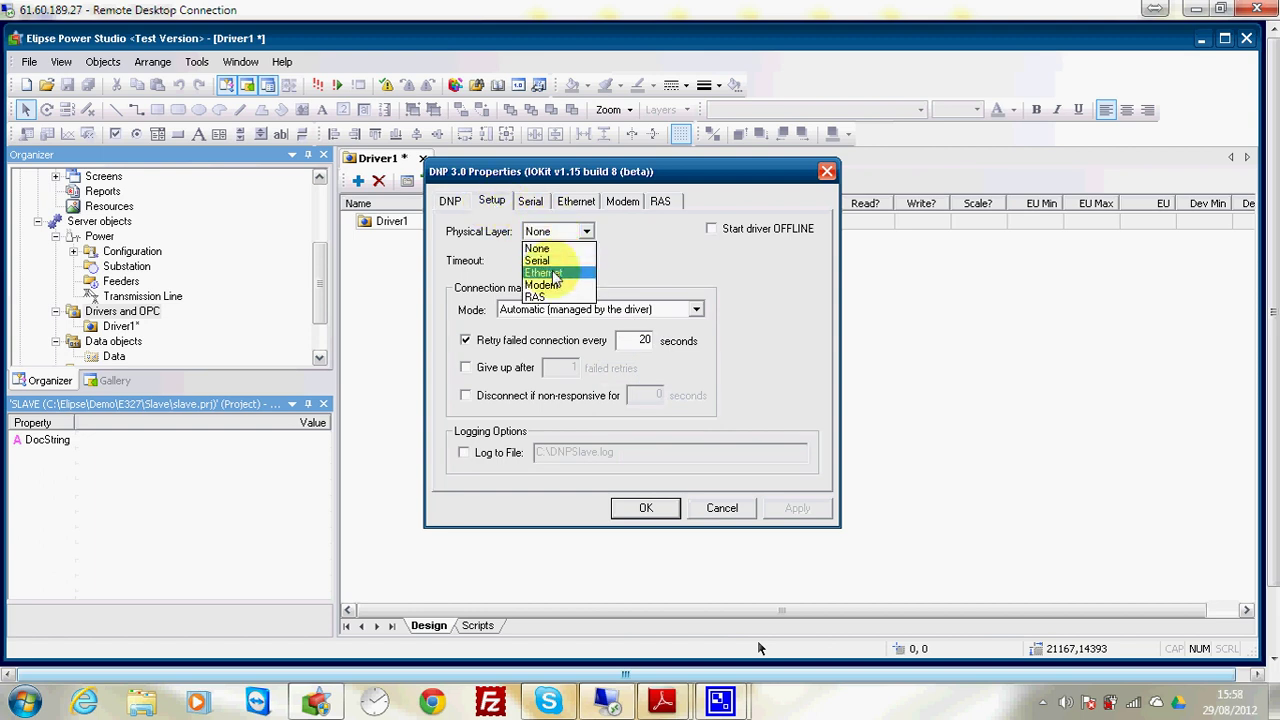
pyautogui.click(554, 273)
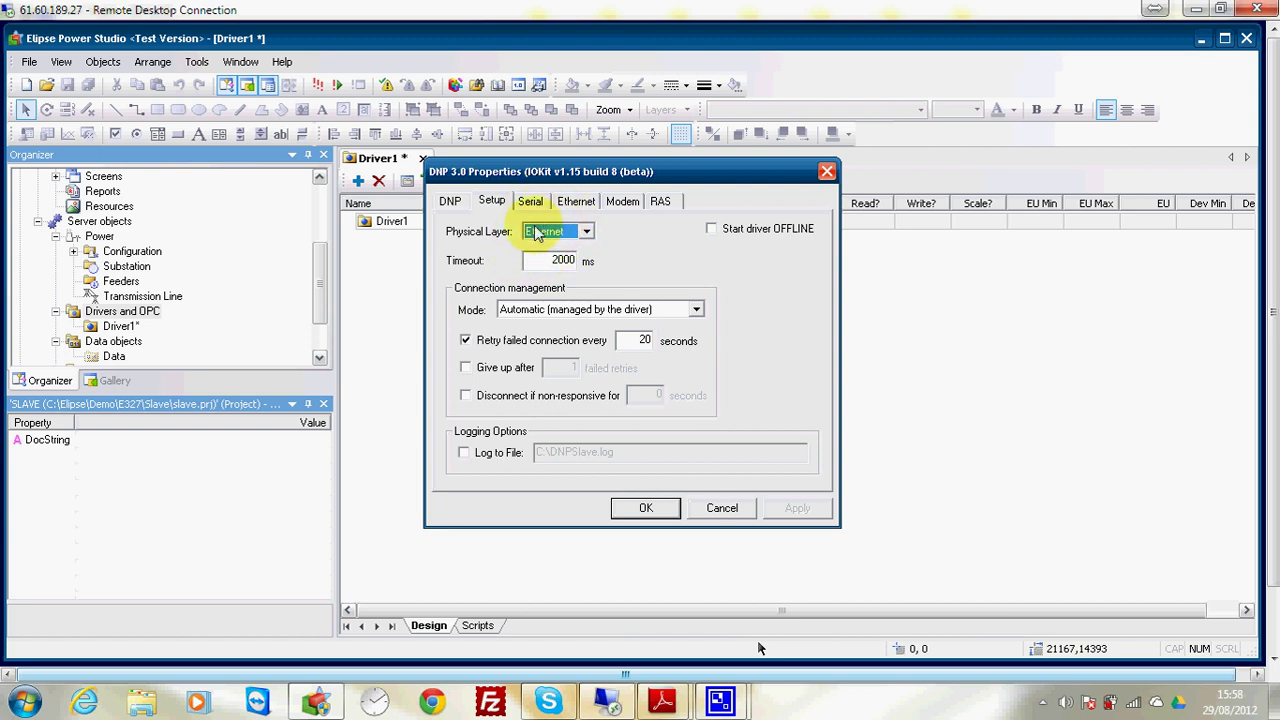
# Use TCP/IP transport and listen for connections on port 20000
pyautogui.click(568, 203)
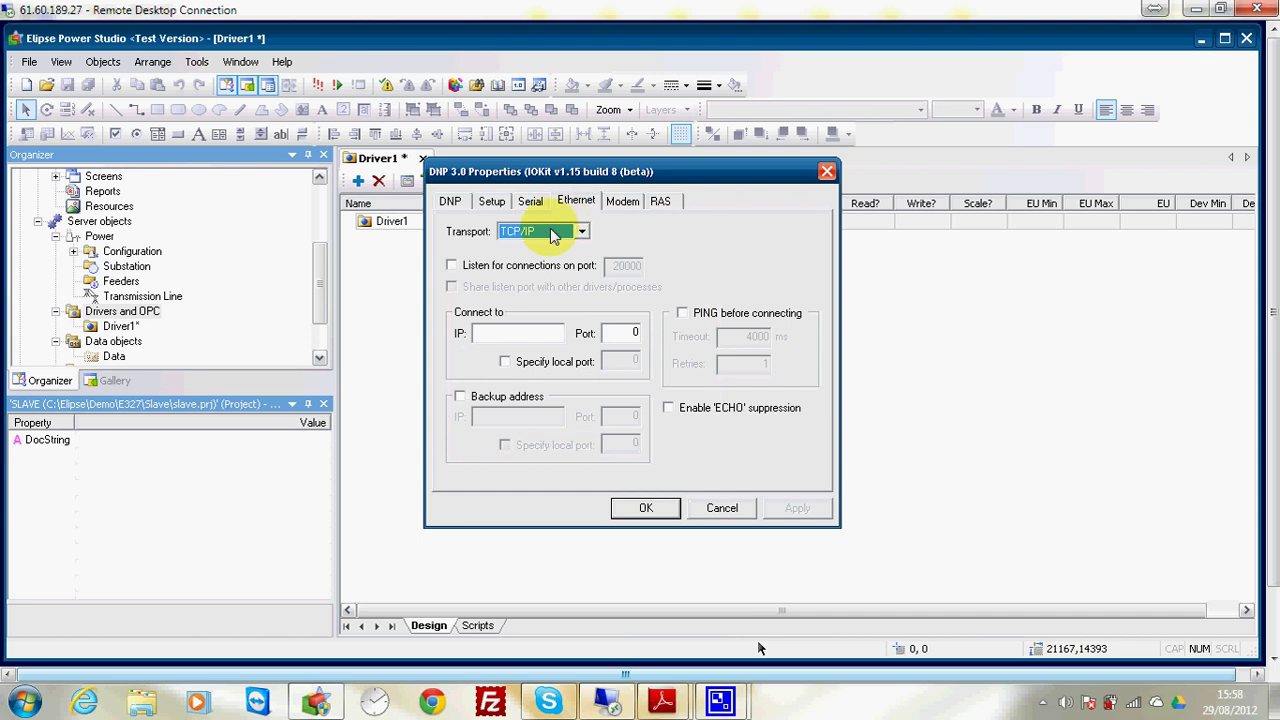
pyautogui.click(493, 337)
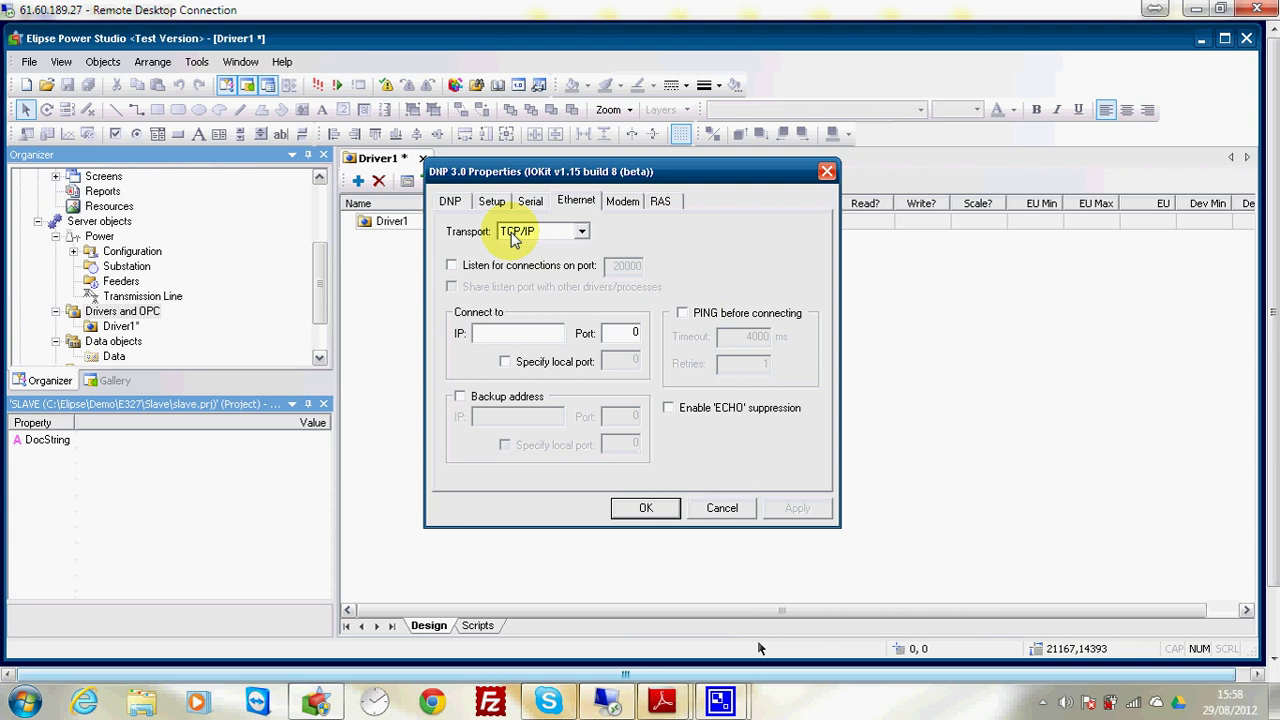
pyautogui.click(451, 265)
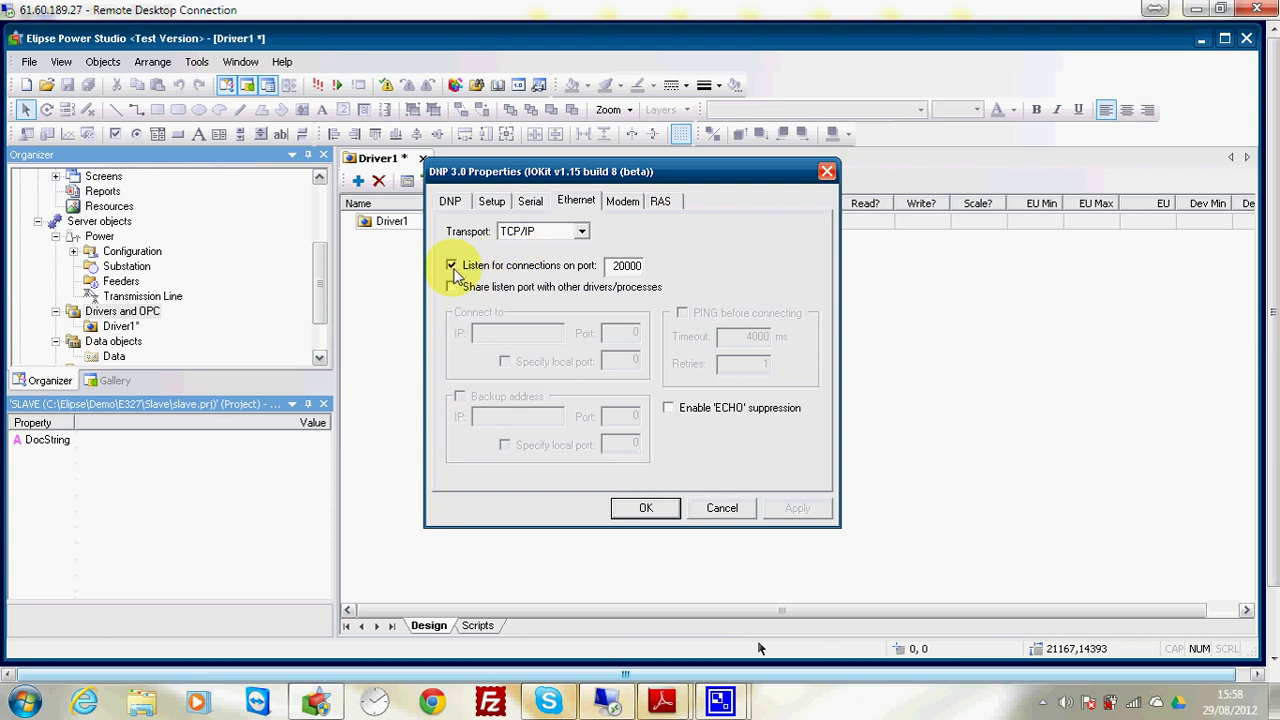
pyautogui.doubleClick(620, 266)
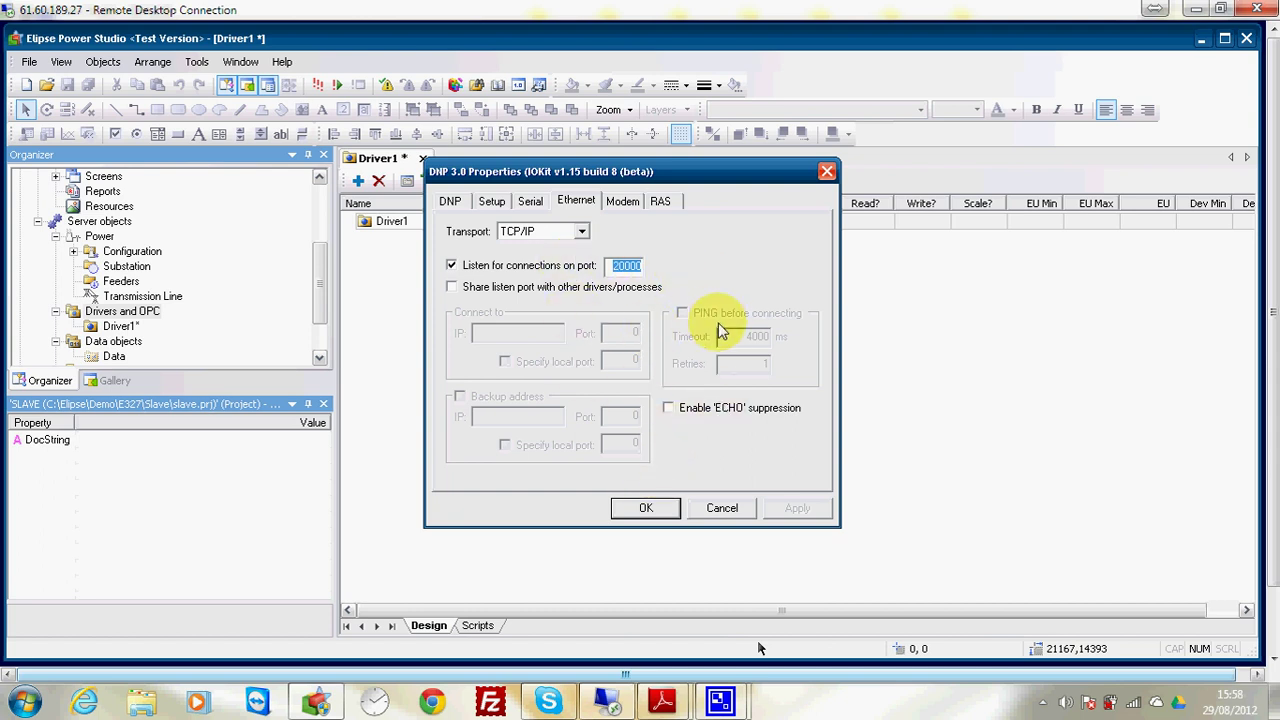
pyautogui.click(531, 203)
pyautogui.click(492, 202)
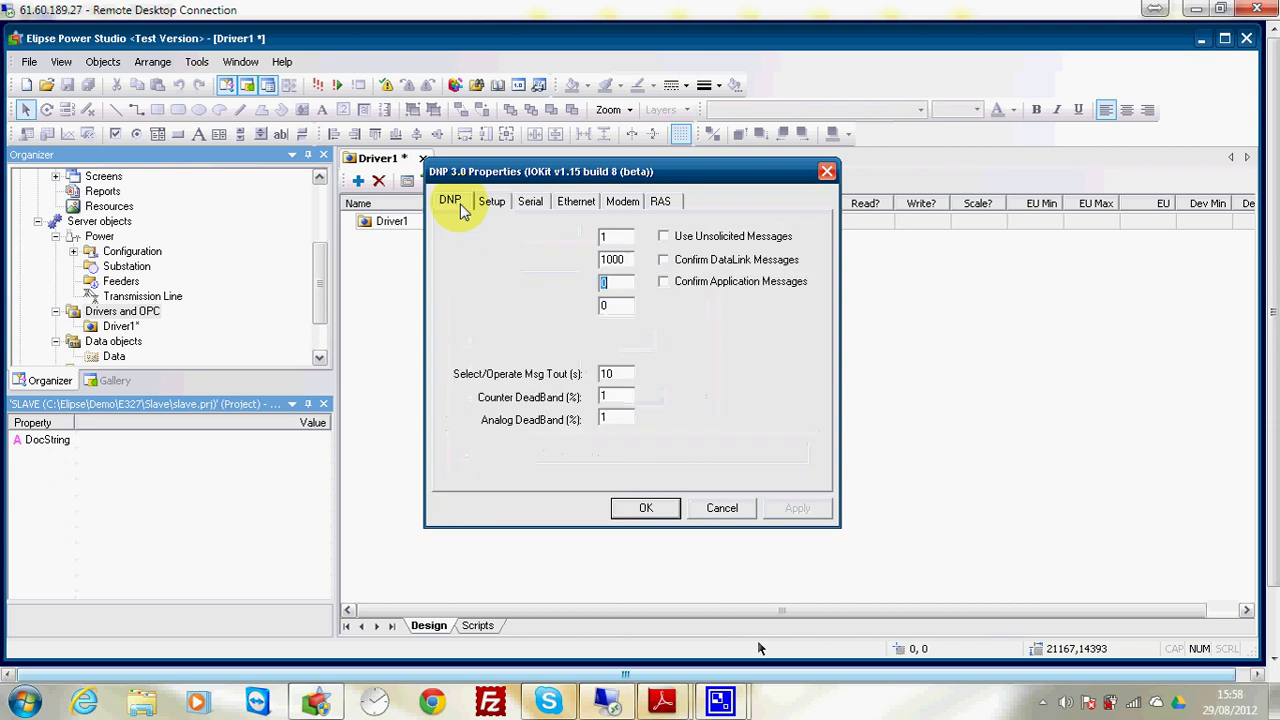
pyautogui.click(650, 508)
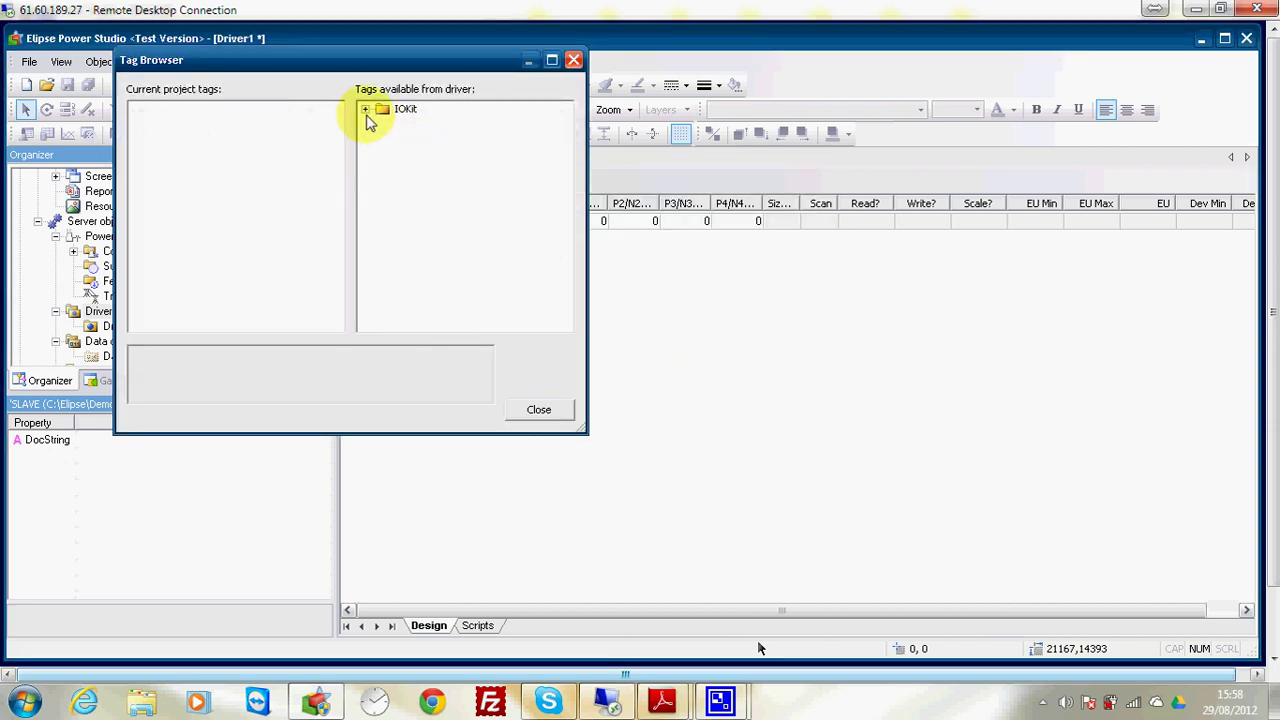
pyautogui.click(366, 110)
pyautogui.click(383, 125)
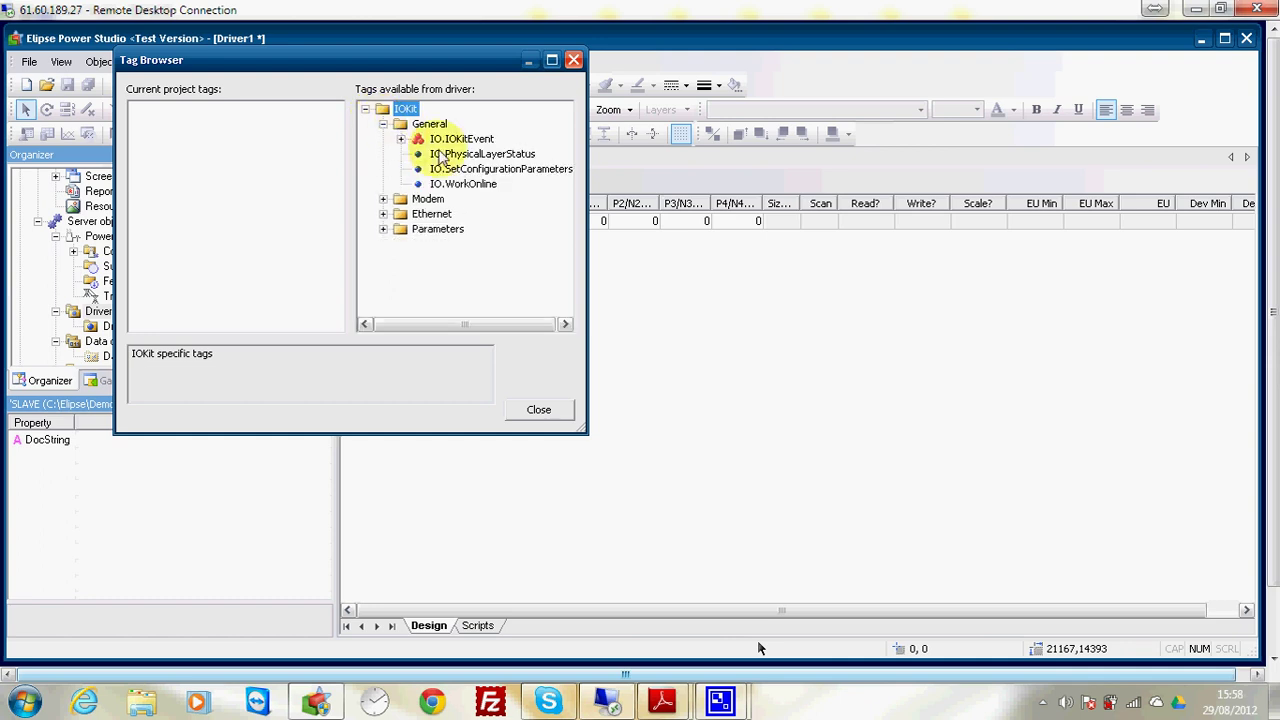
pyautogui.click(455, 156)
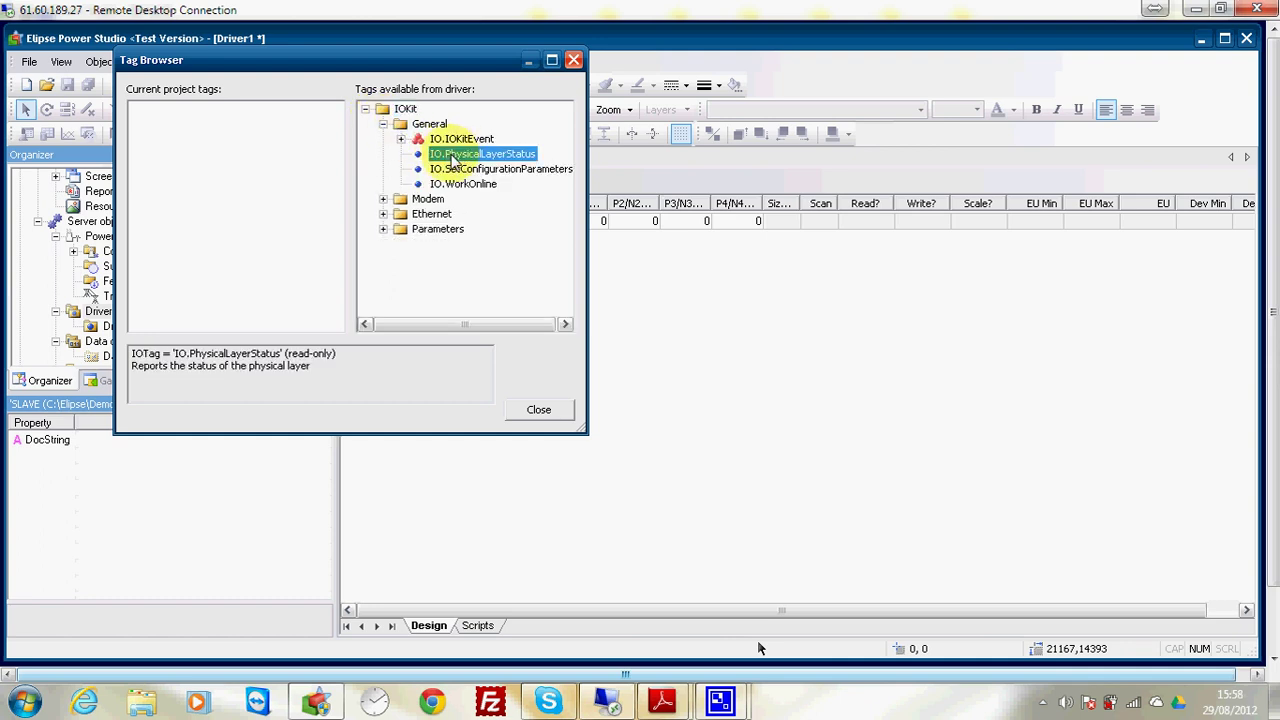
pyautogui.moveTo(455, 156); pyautogui.dragTo(250, 165)
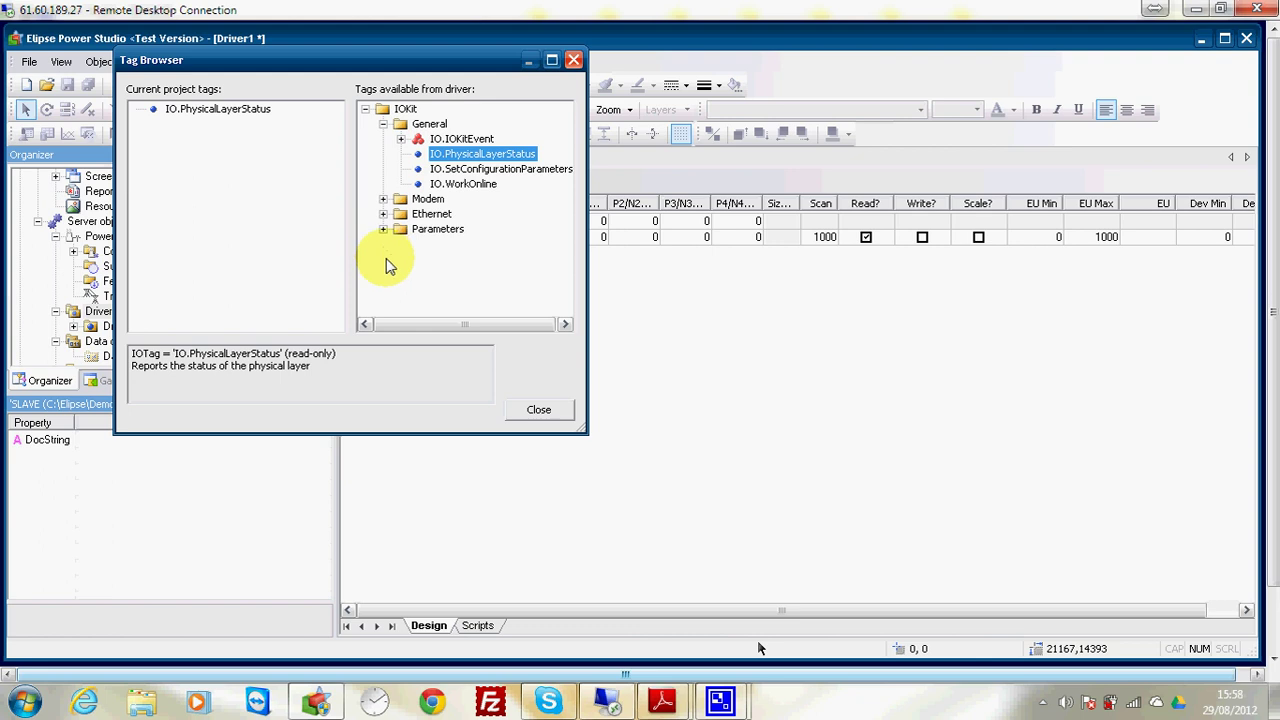
pyautogui.click(182, 112)
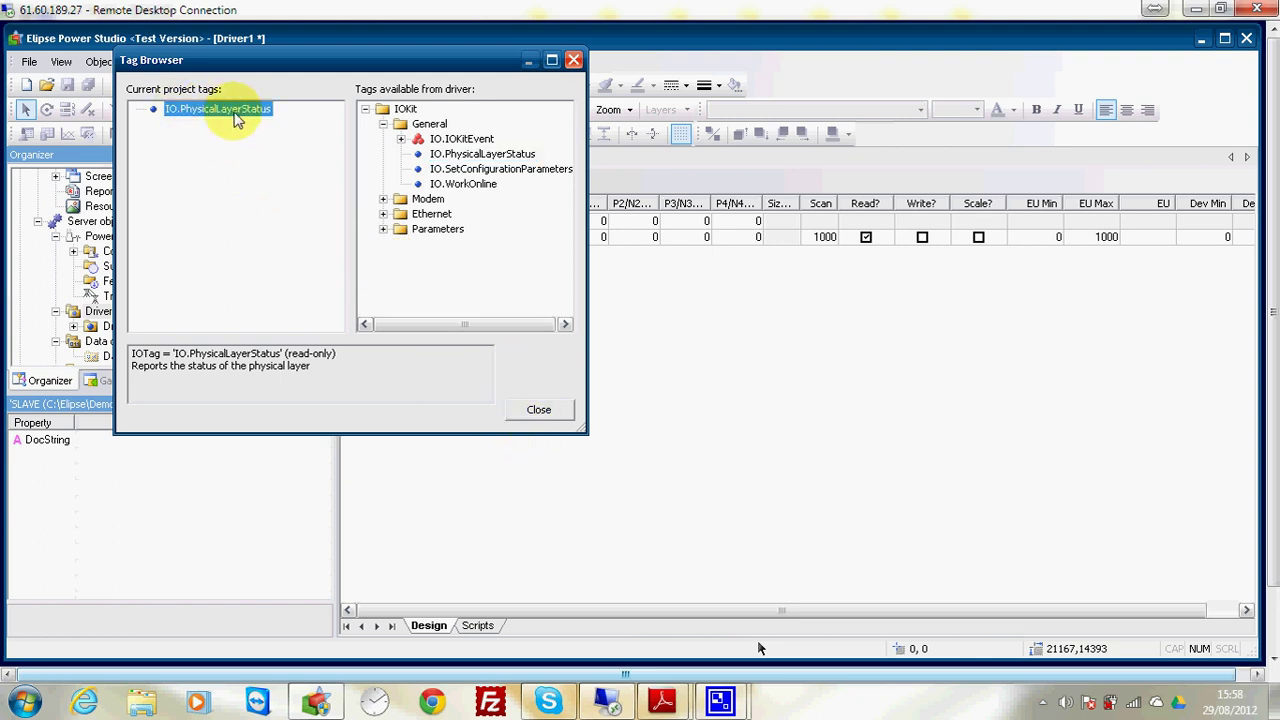
pyautogui.click(516, 411)
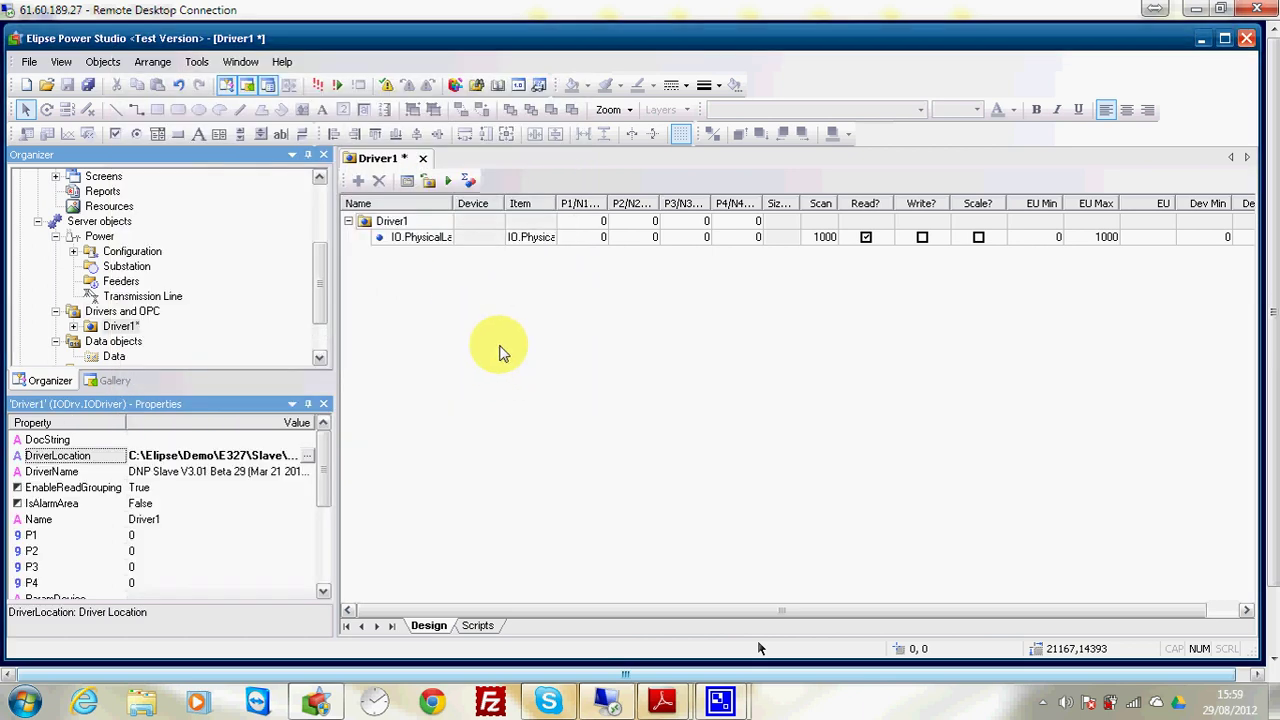
pyautogui.moveTo(455, 210); pyautogui.dragTo(503, 214)
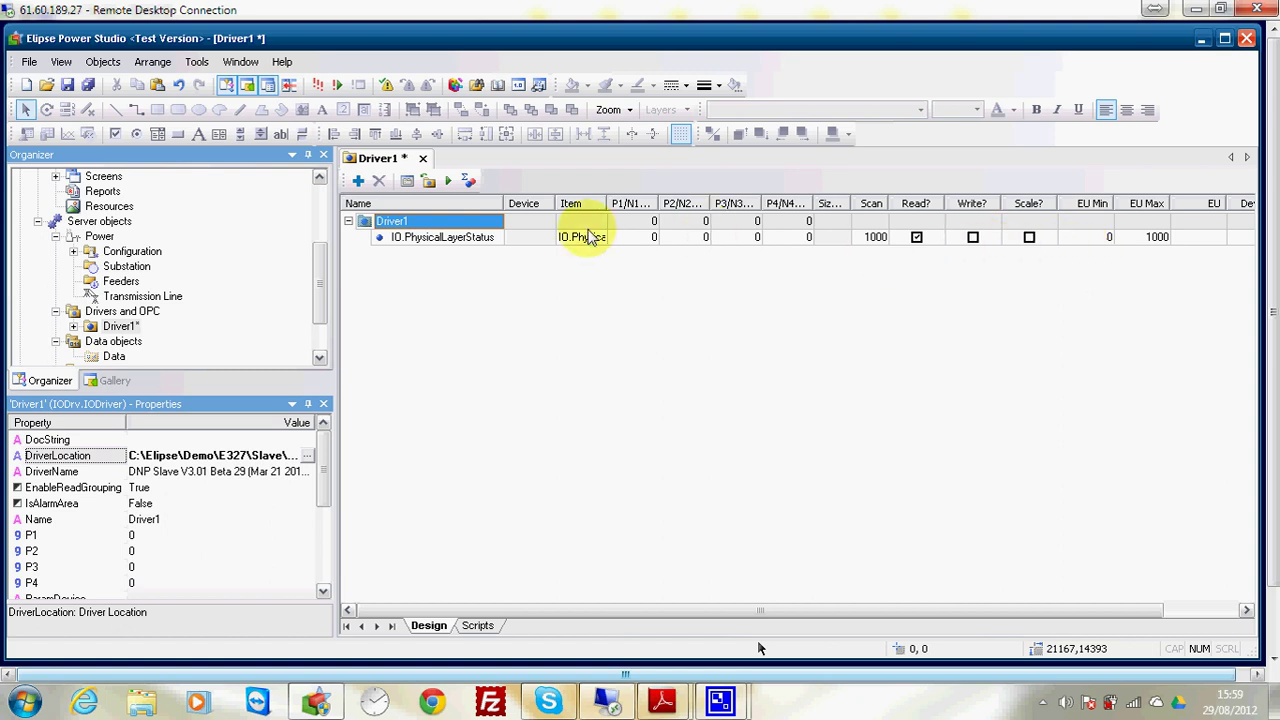
pyautogui.rightClick(397, 222)
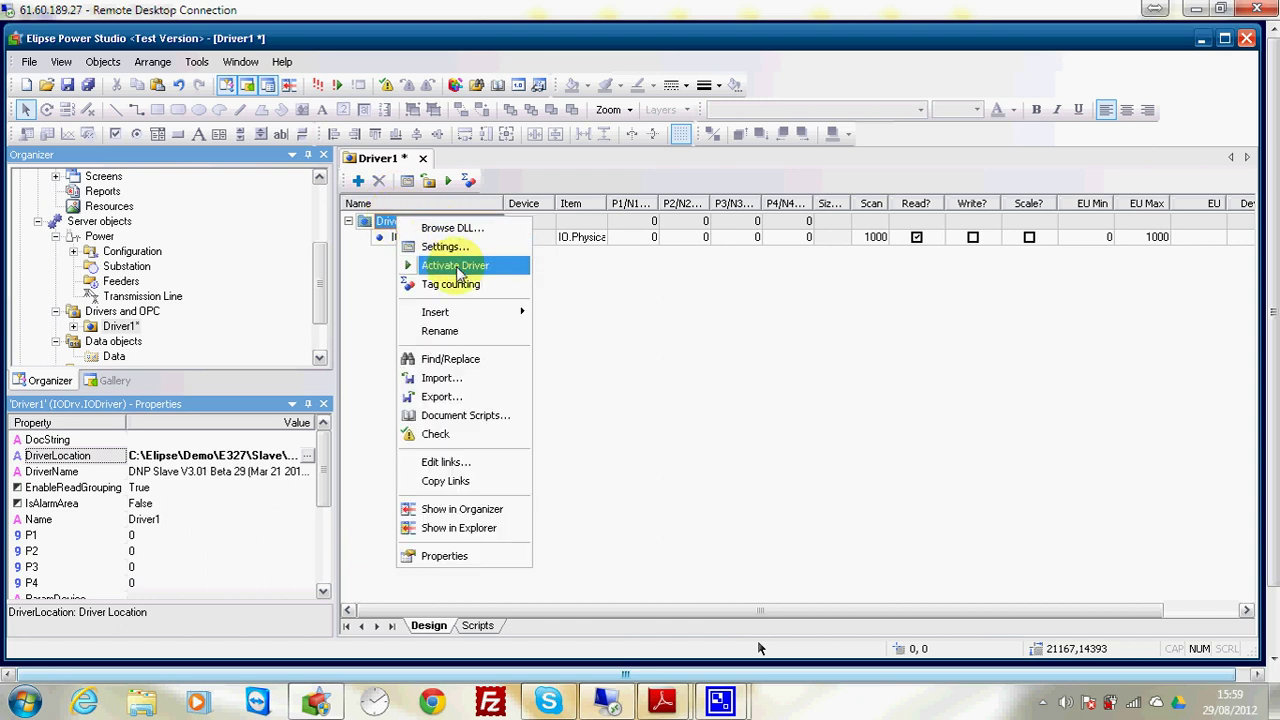
pyautogui.click(440, 230)
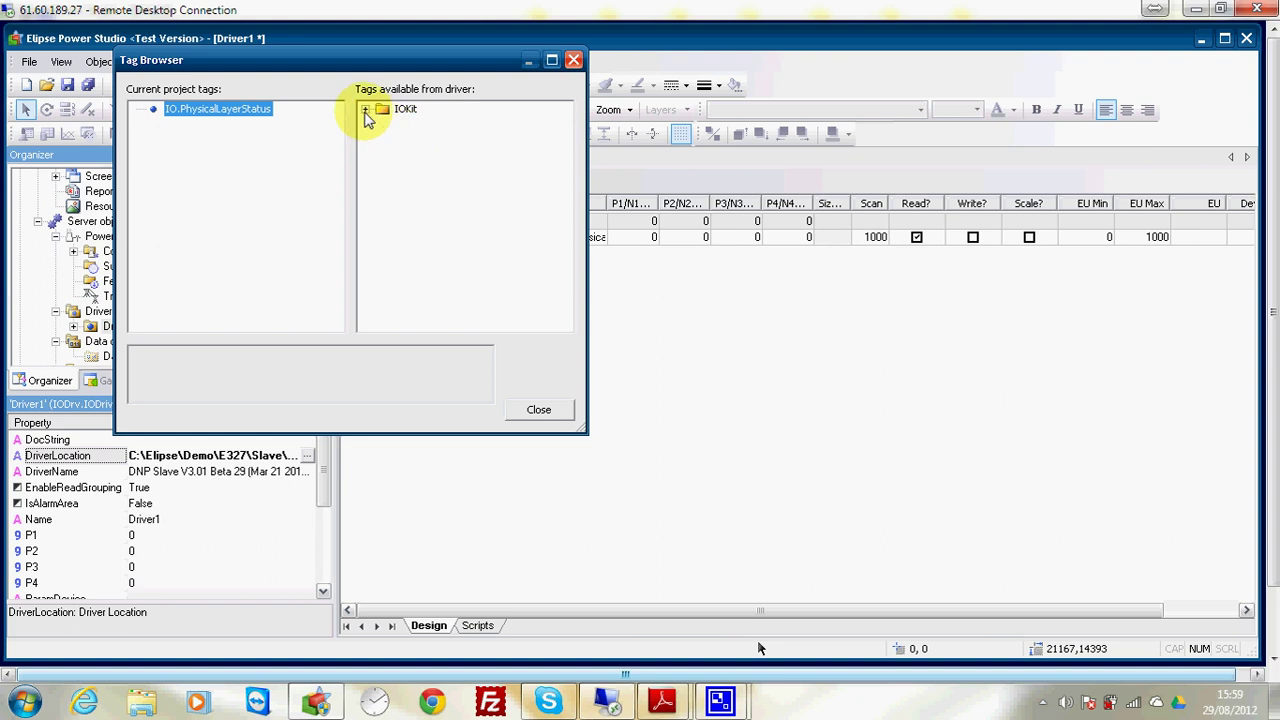
pyautogui.click(365, 108)
pyautogui.click(382, 139)
pyautogui.click(383, 124)
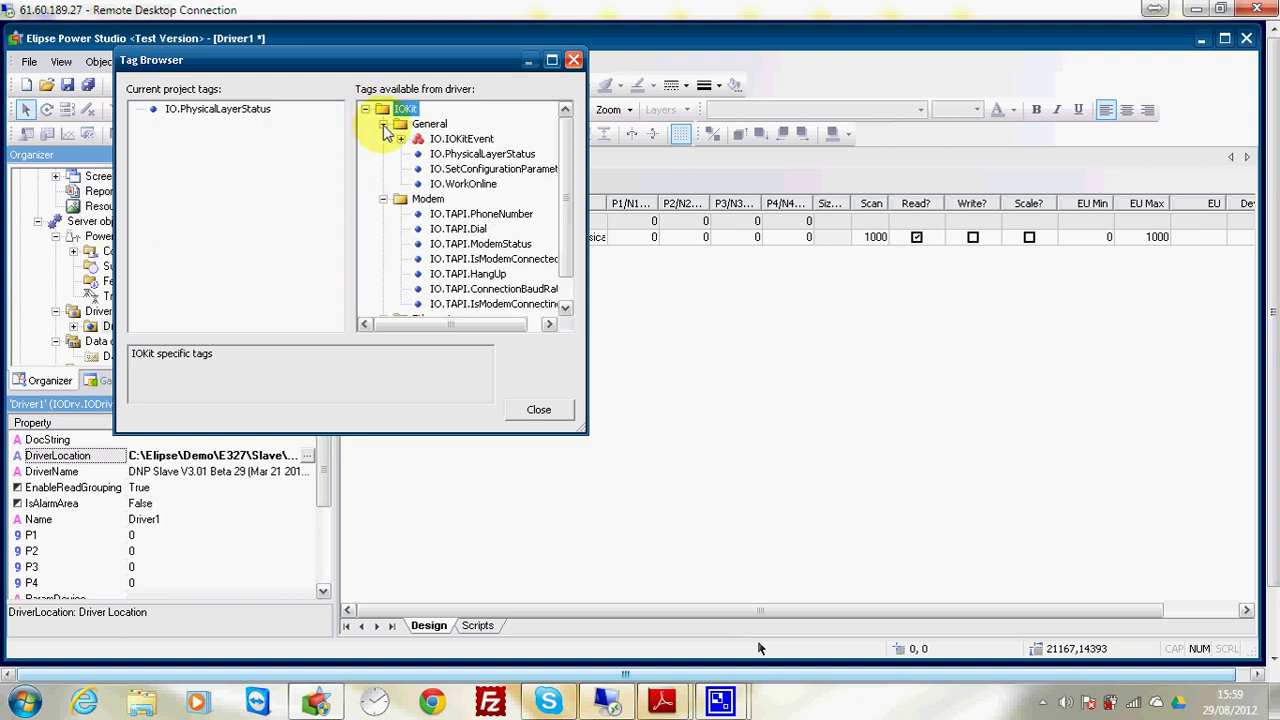
pyautogui.click(383, 199)
pyautogui.click(383, 124)
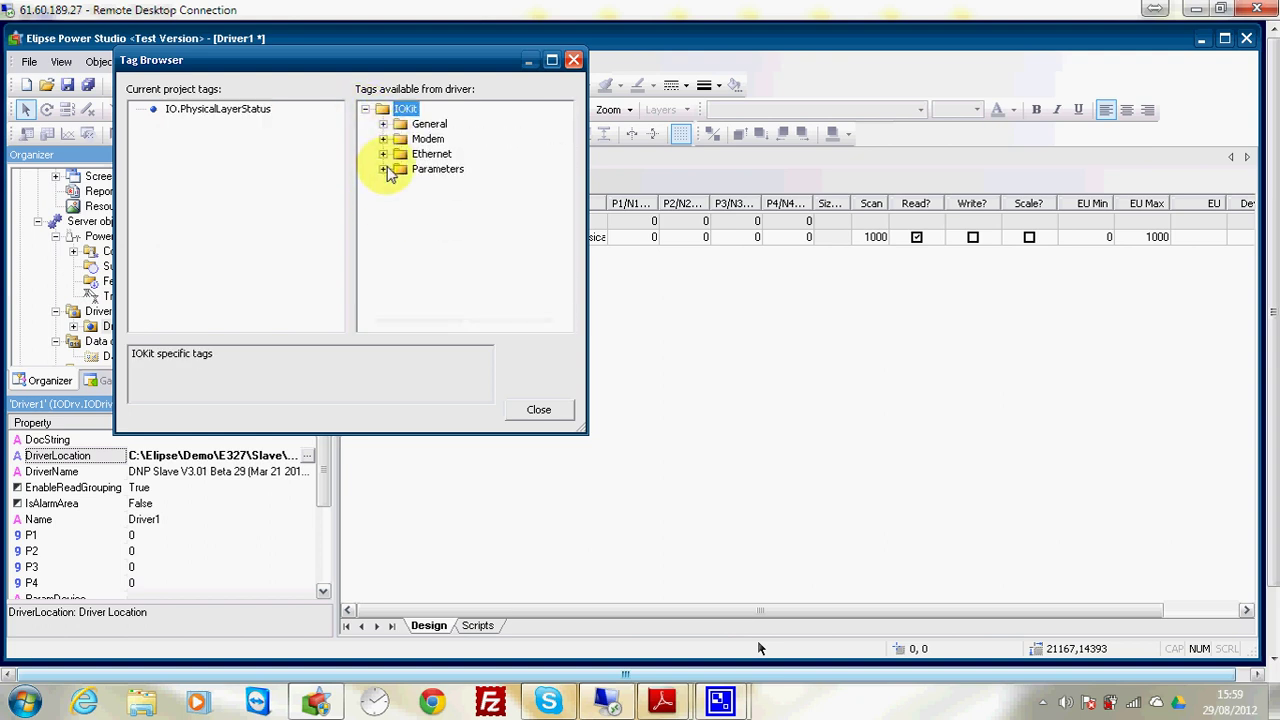
pyautogui.click(539, 411)
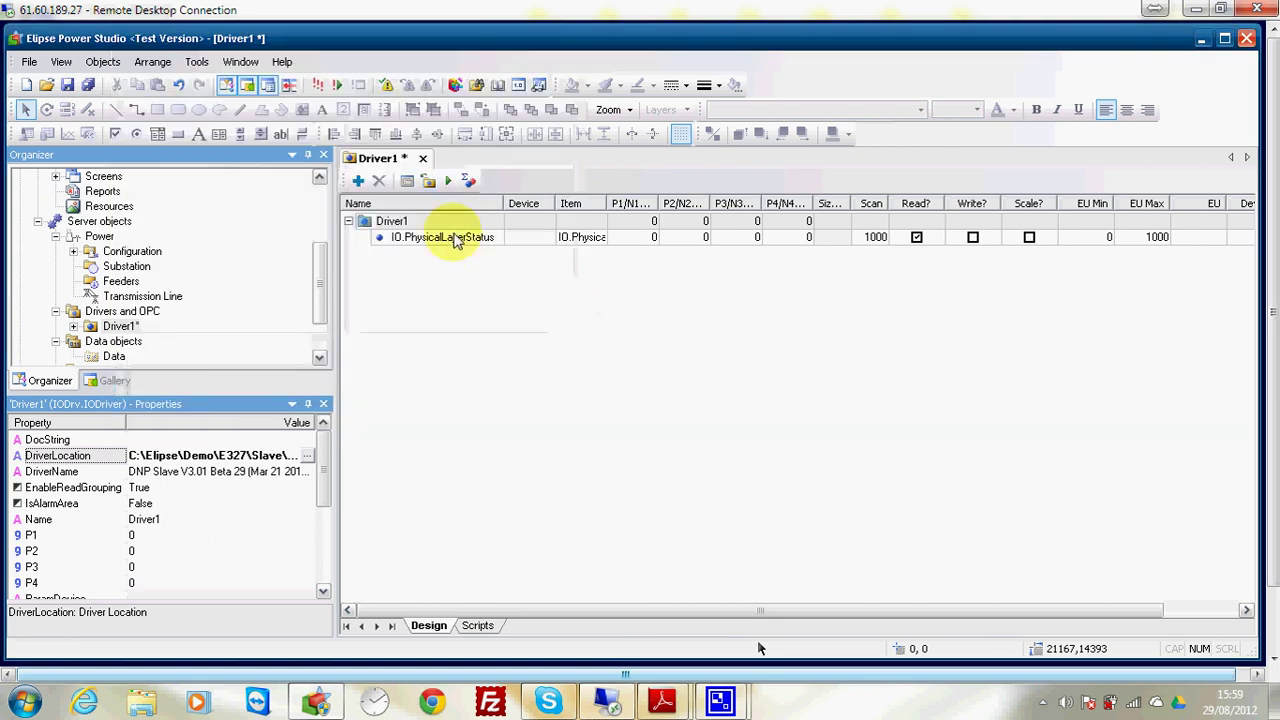
# Add two I/O tags named DI and AI to Driver1's tag list
pyautogui.click(364, 186)
pyautogui.click(398, 212)
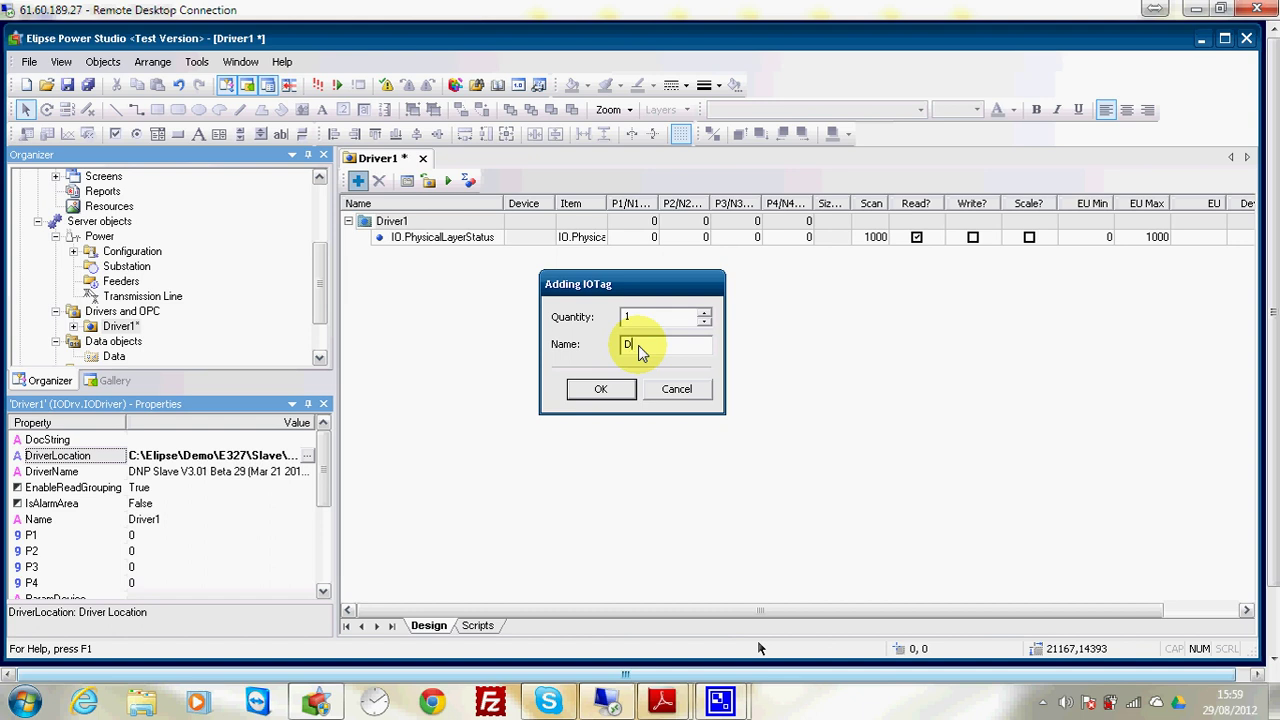
pyautogui.click(600, 388)
pyautogui.click(359, 182)
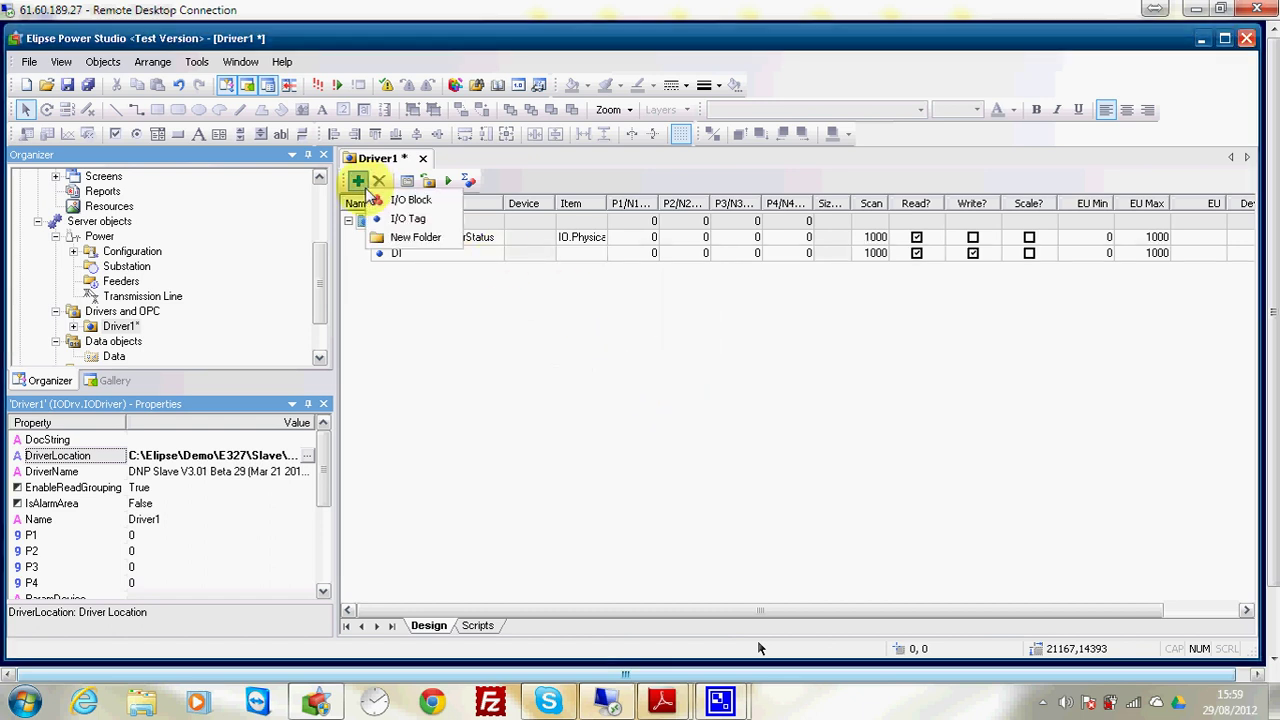
pyautogui.click(410, 218)
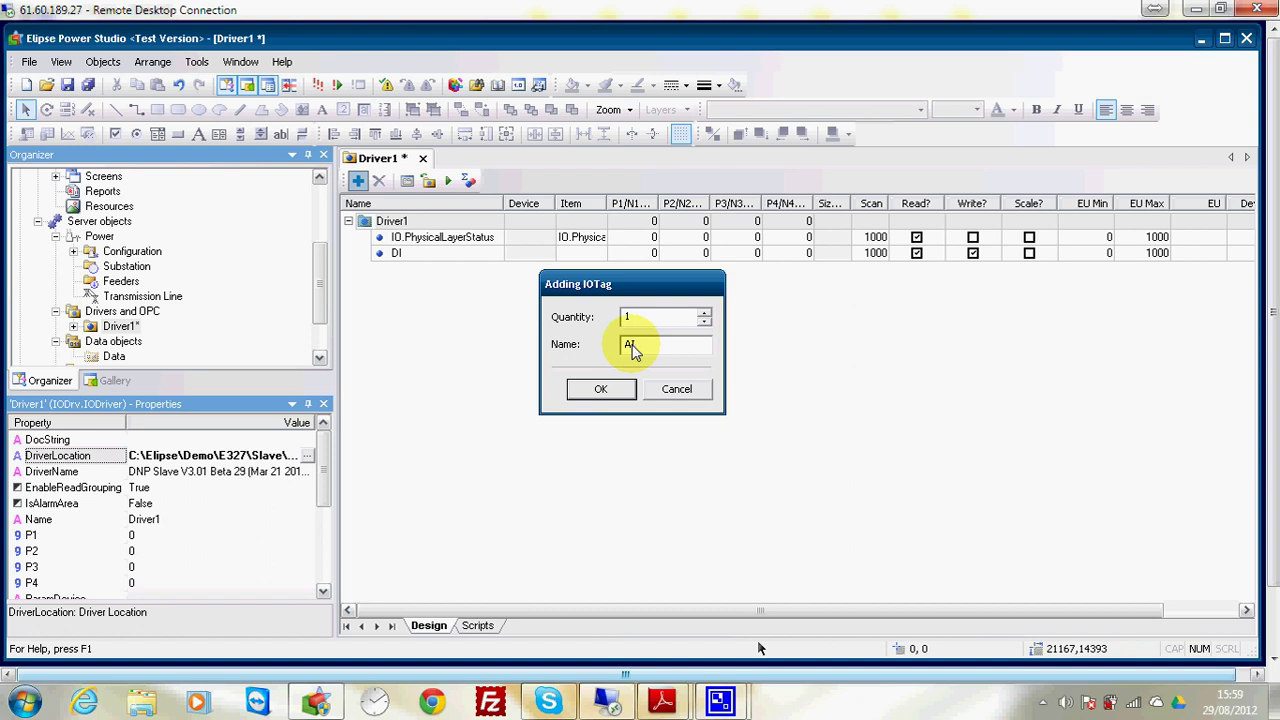
pyautogui.write('AI')
pyautogui.click(598, 389)
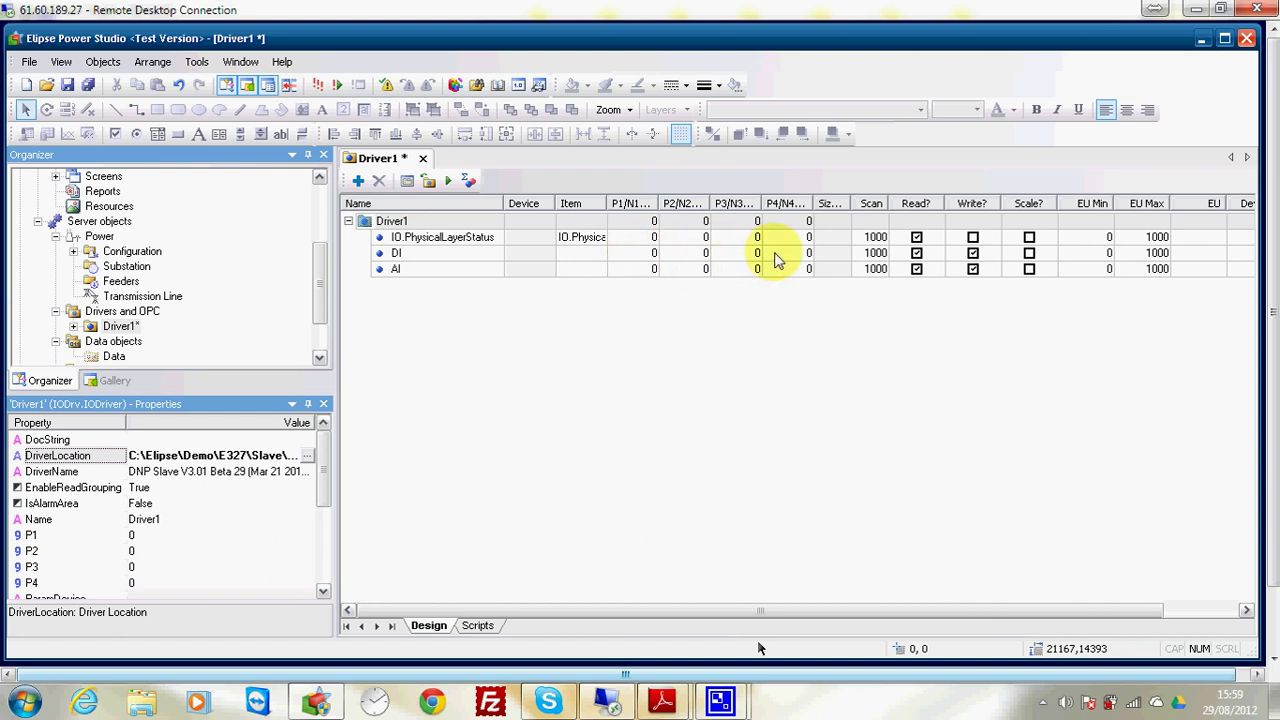
# Bring up the DNPSlave_US manual and scroll to page 7, section 2.3 on N1–N4 parameters
pyautogui.moveTo(668, 703)
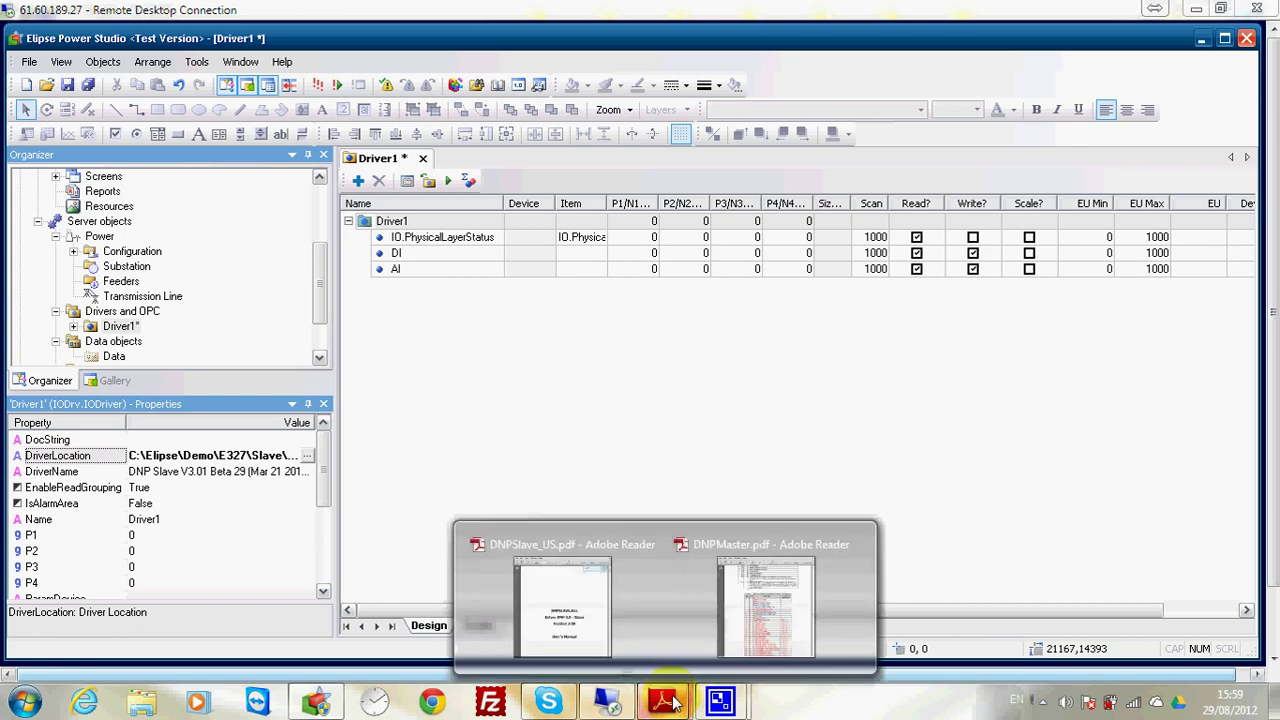
pyautogui.click(593, 601)
pyautogui.scroll(-10, 585, 432)
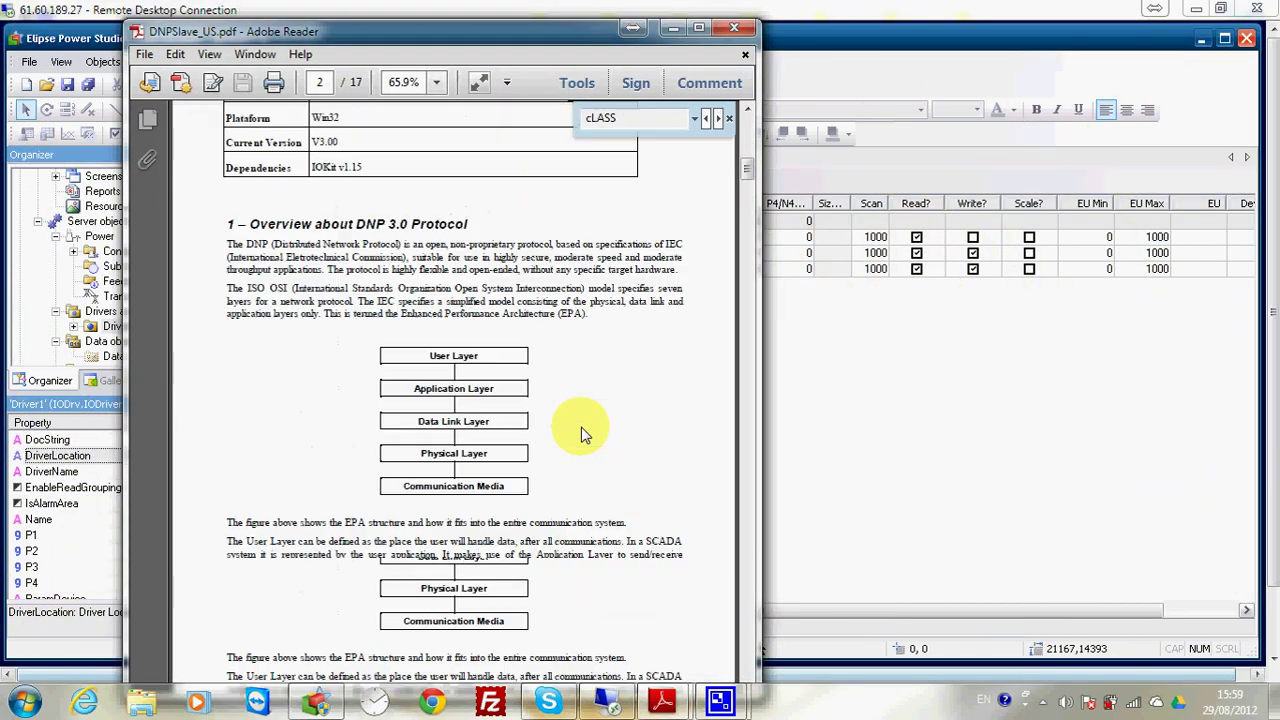
pyautogui.scroll(-15, 585, 435)
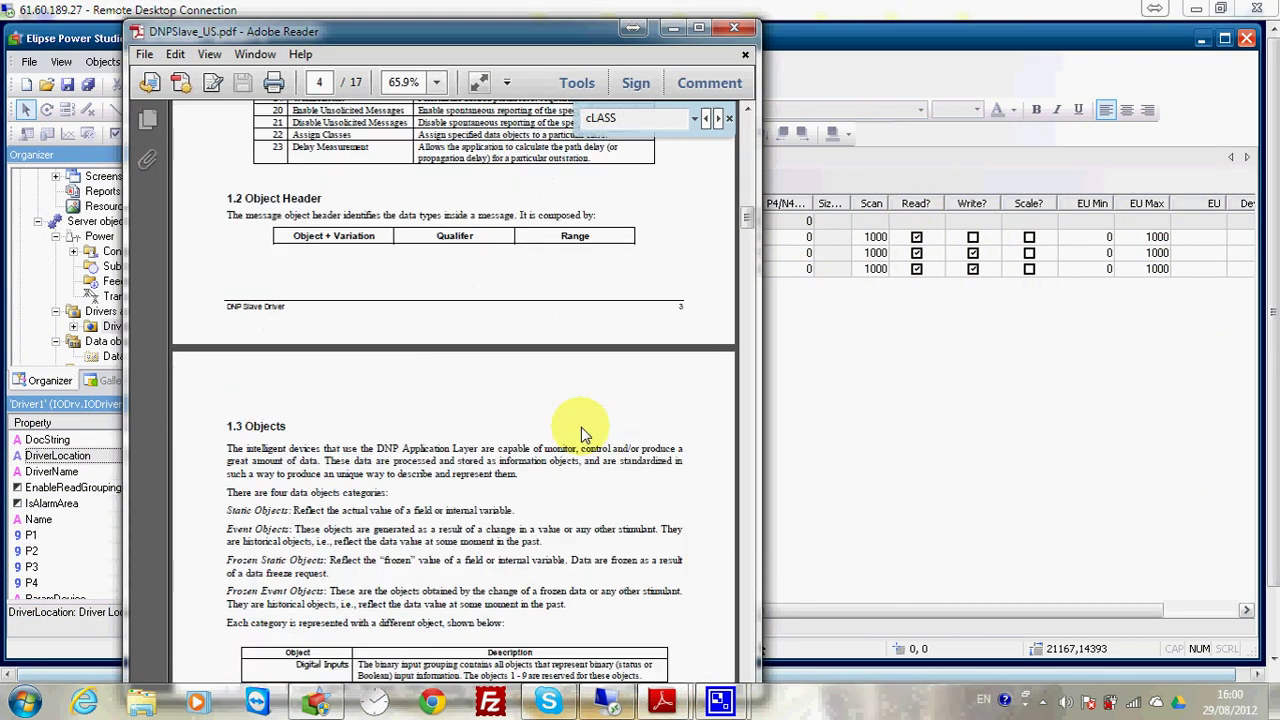
pyautogui.scroll(-10, 585, 435)
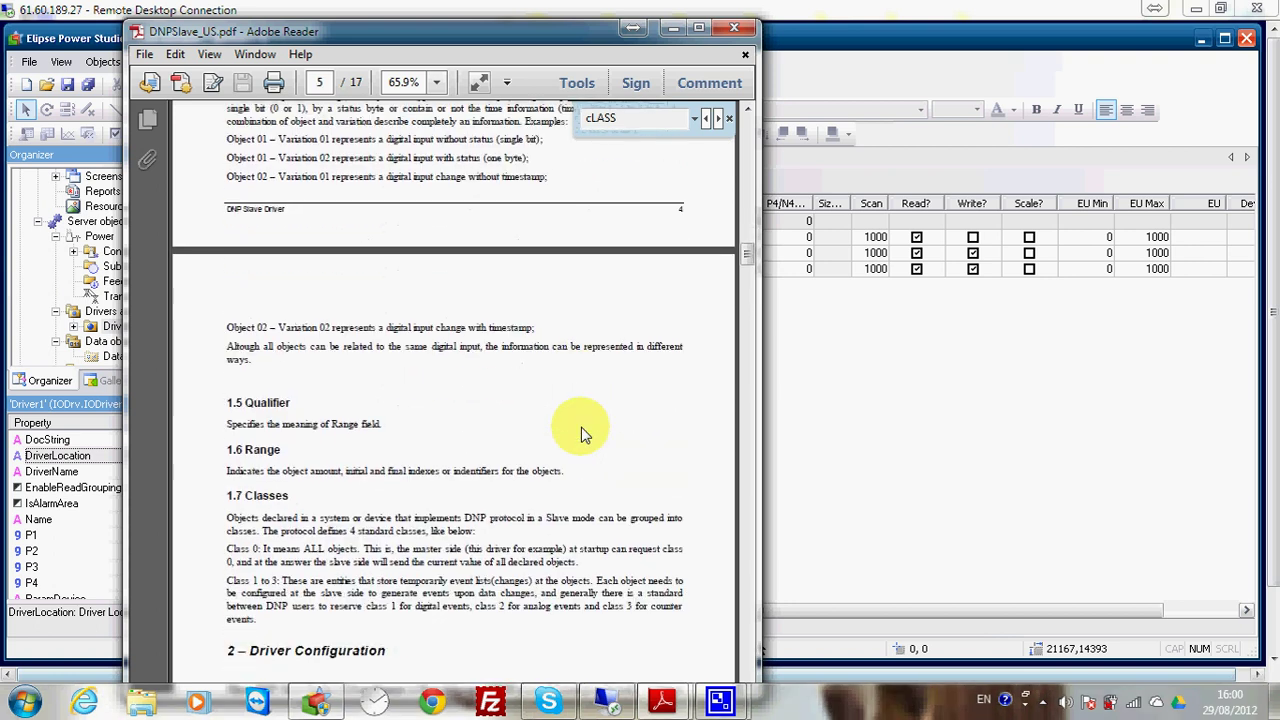
pyautogui.scroll(3, 585, 435)
pyautogui.scroll(-8, 585, 435)
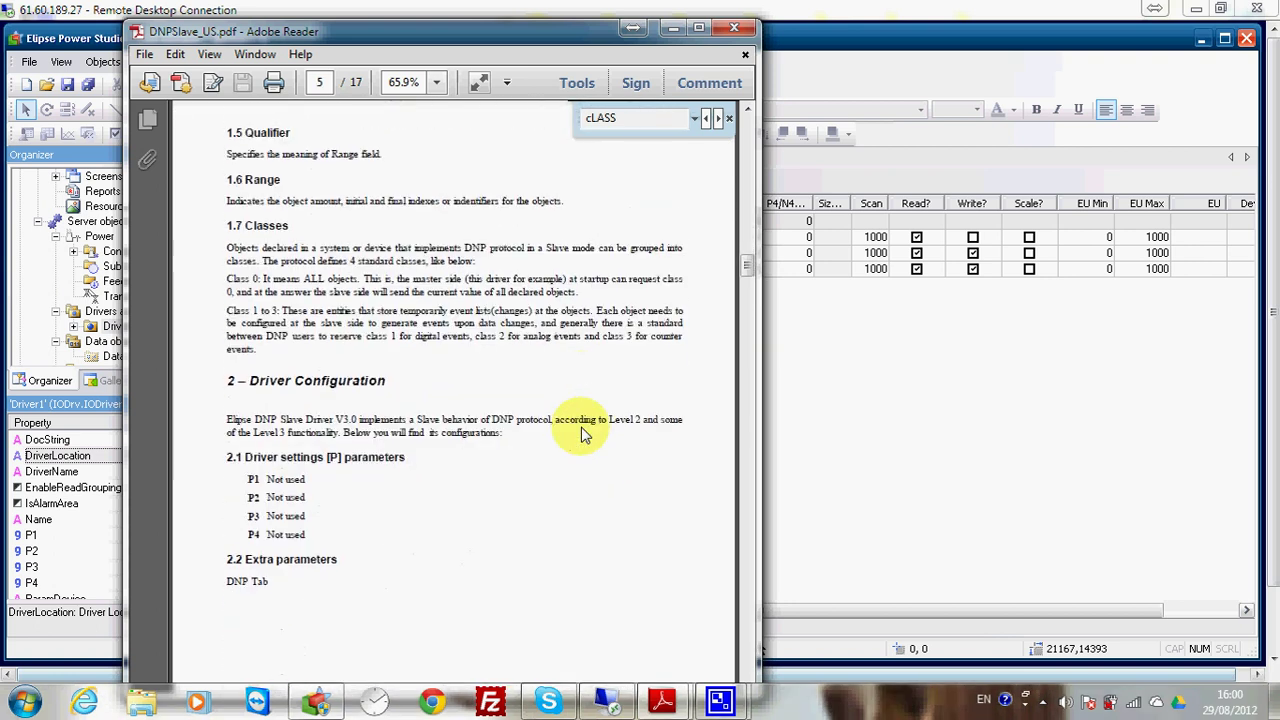
pyautogui.scroll(-15, 585, 435)
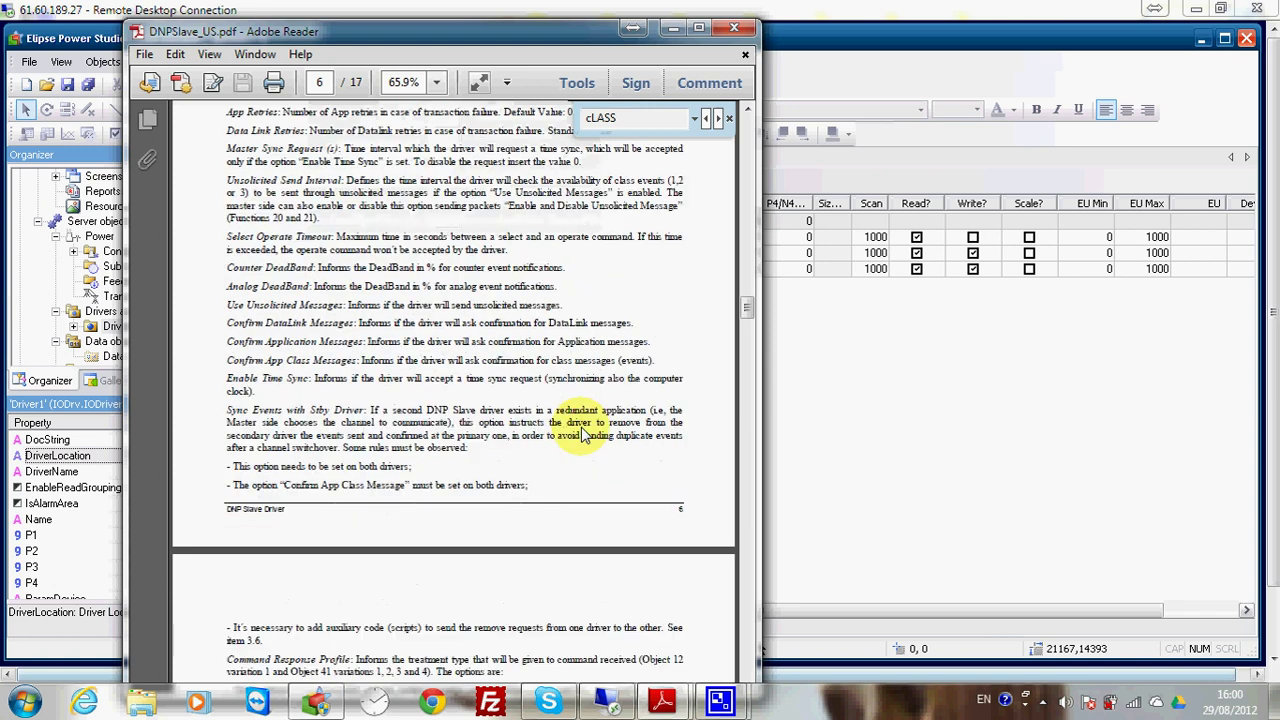
pyautogui.scroll(-8, 585, 435)
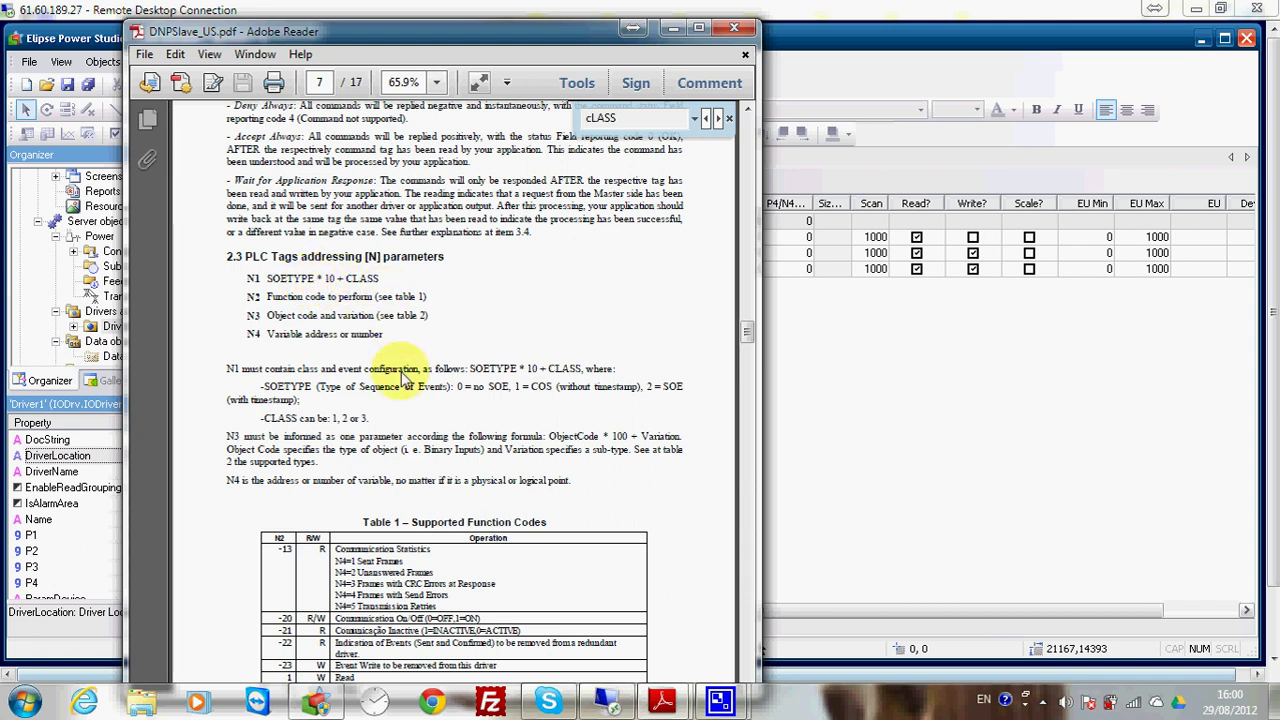
pyautogui.scroll(-1, 385, 360)
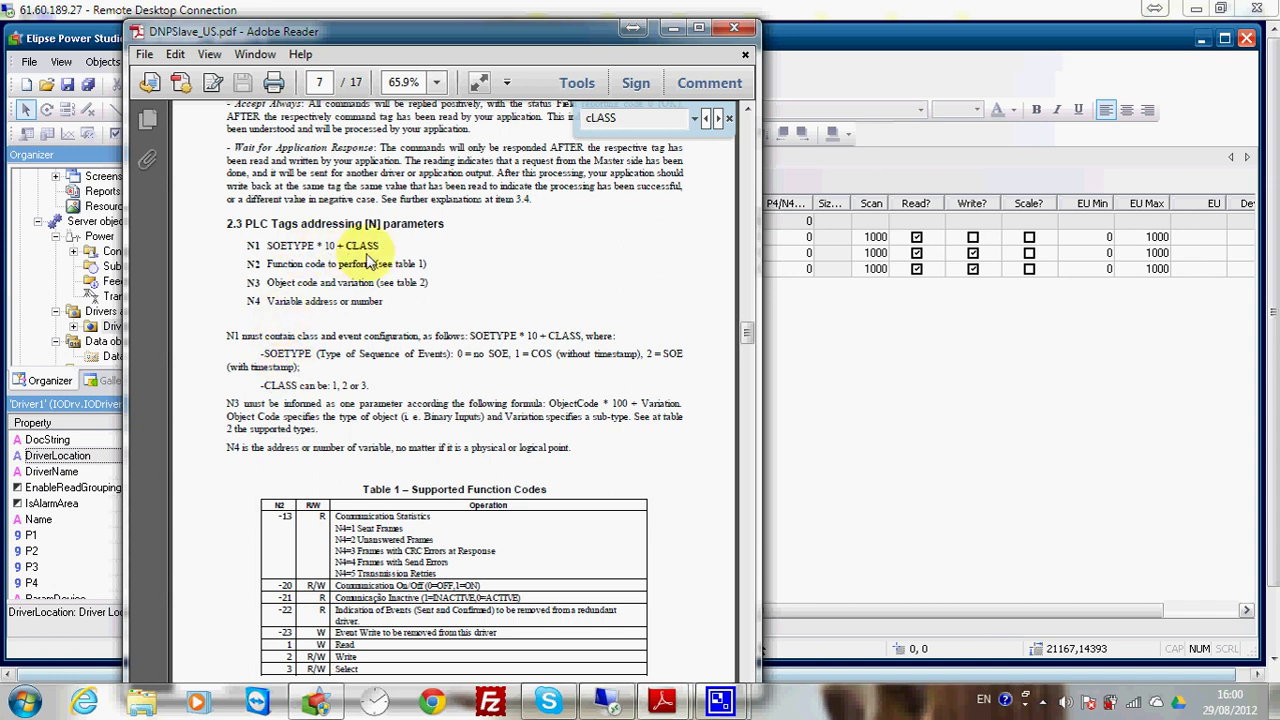
# Set N1 to 21 for the DI and AI tags, then return to the DNPSlave_US manual
pyautogui.click(819, 317)
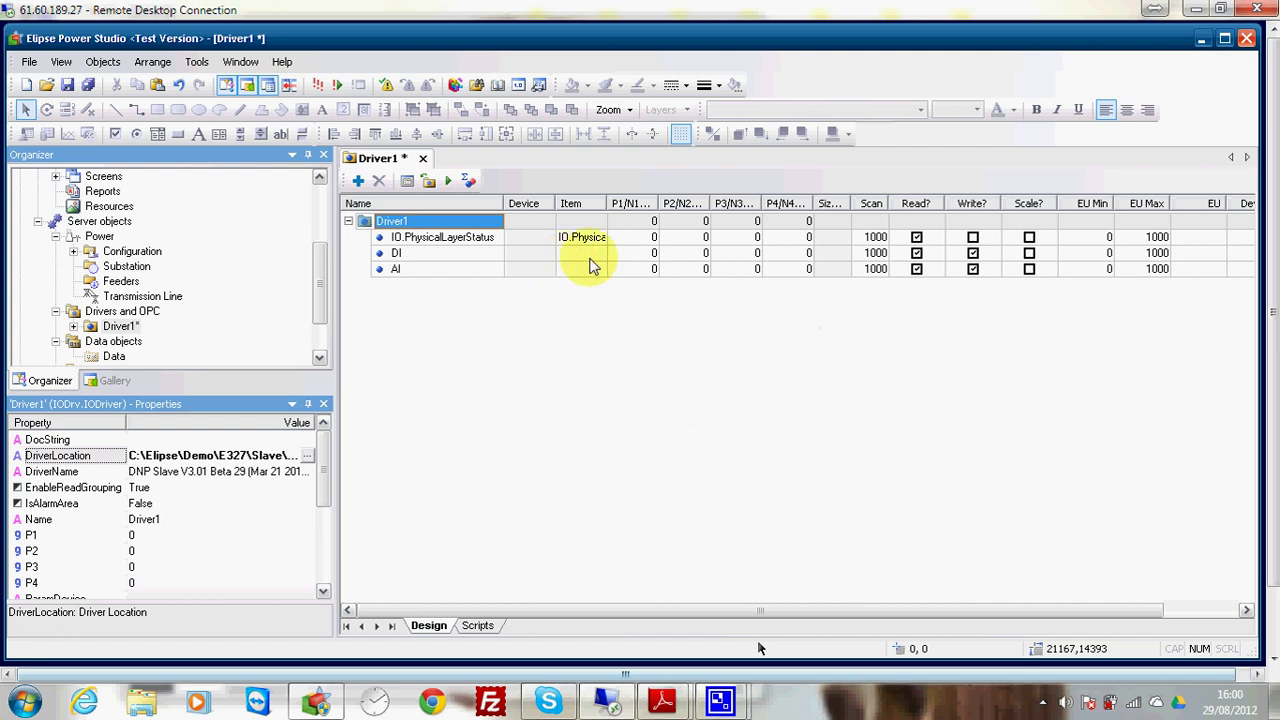
pyautogui.click(637, 260)
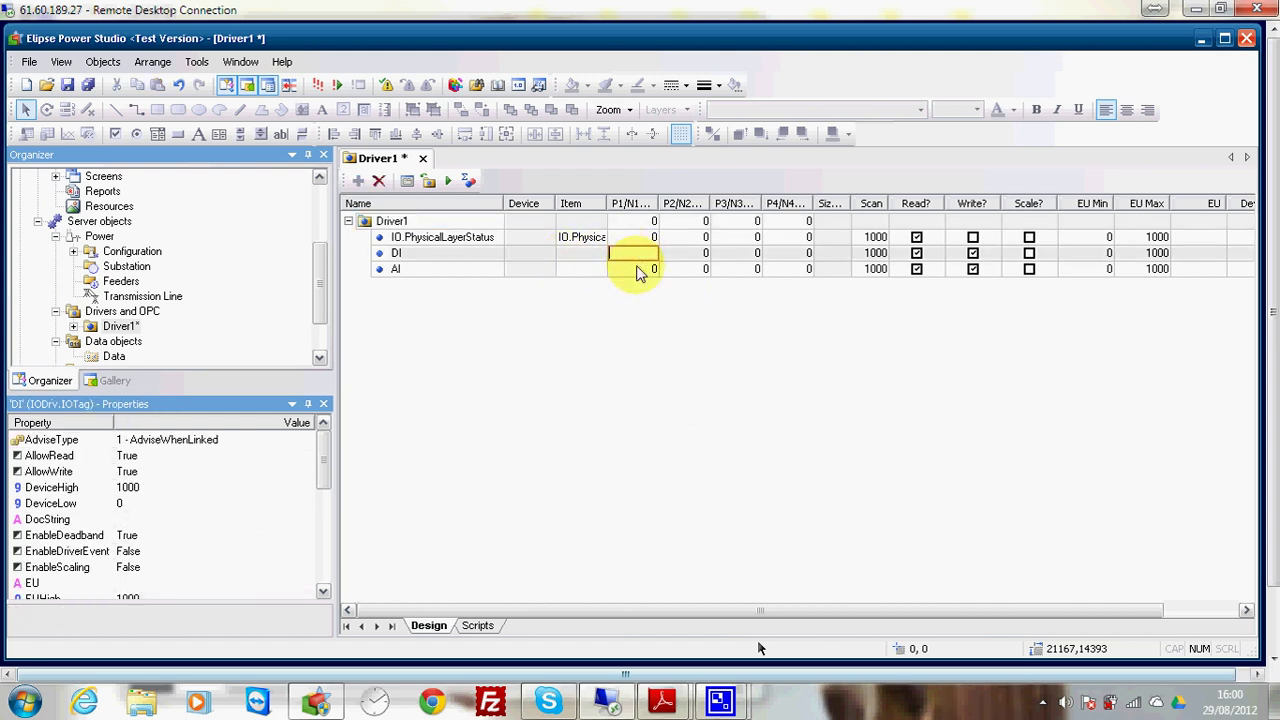
pyautogui.write('21')
pyautogui.click(640, 270)
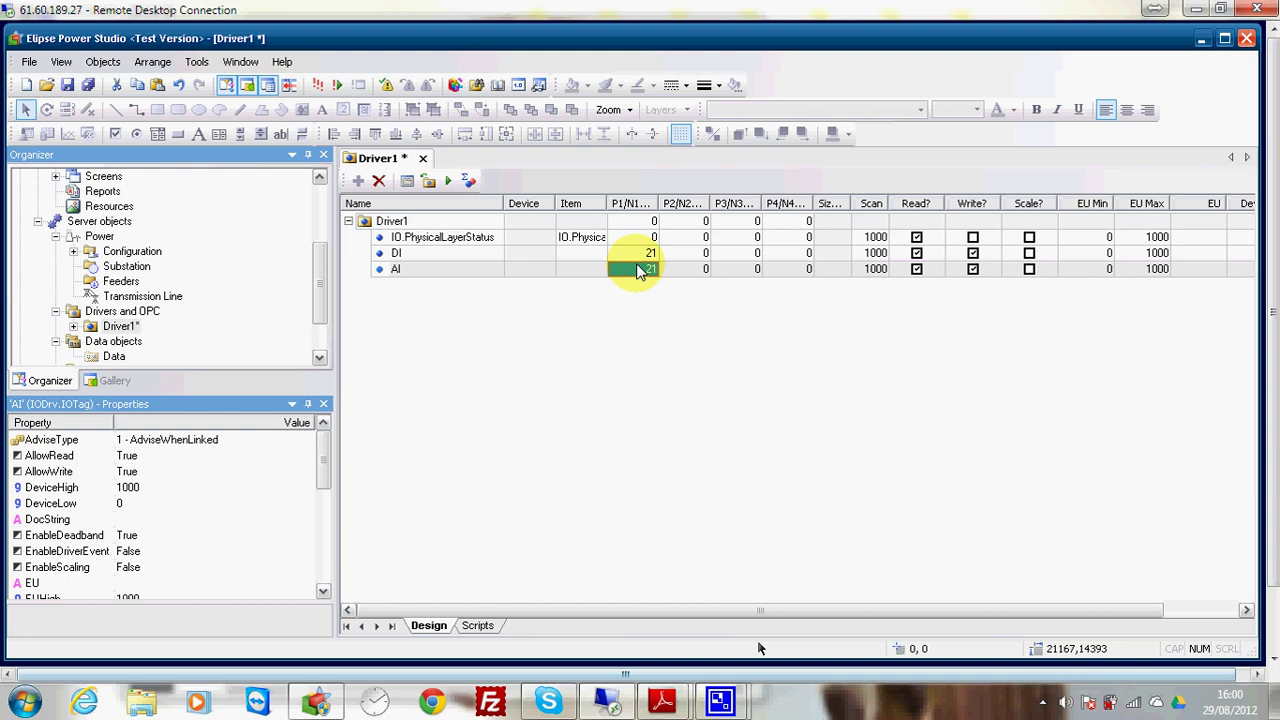
pyautogui.click(698, 256)
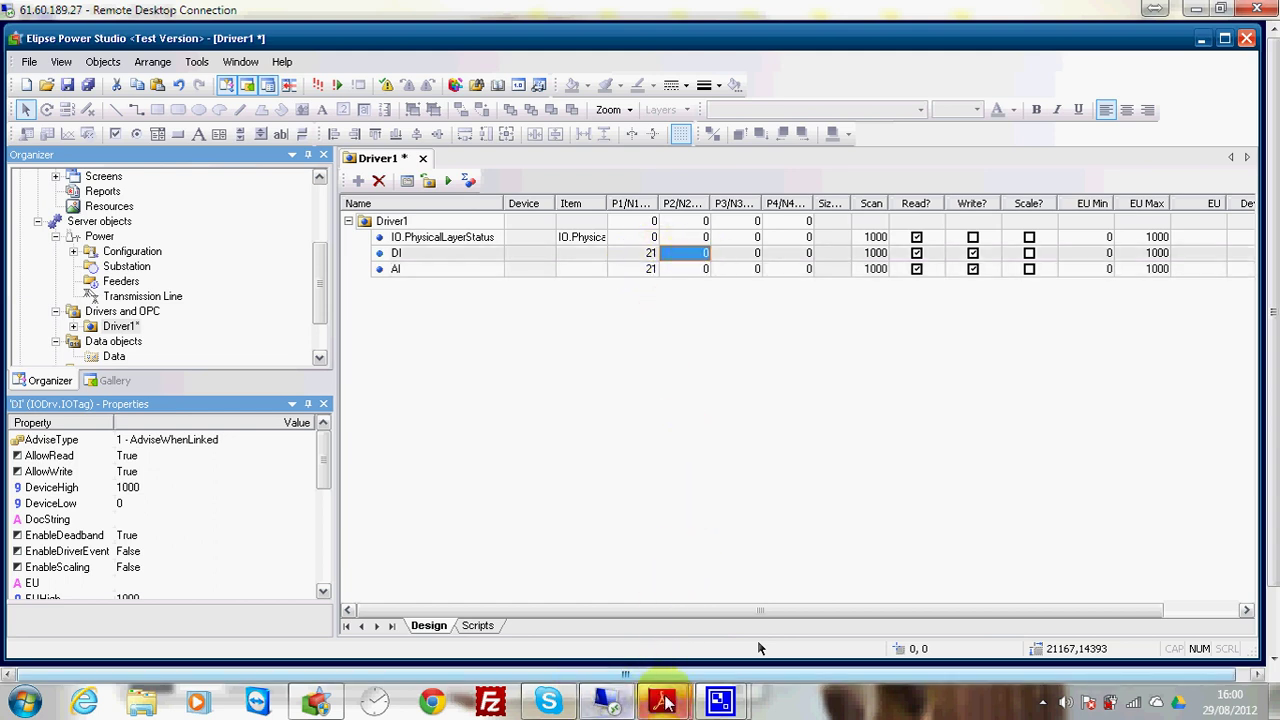
pyautogui.moveTo(667, 703)
pyautogui.click(586, 629)
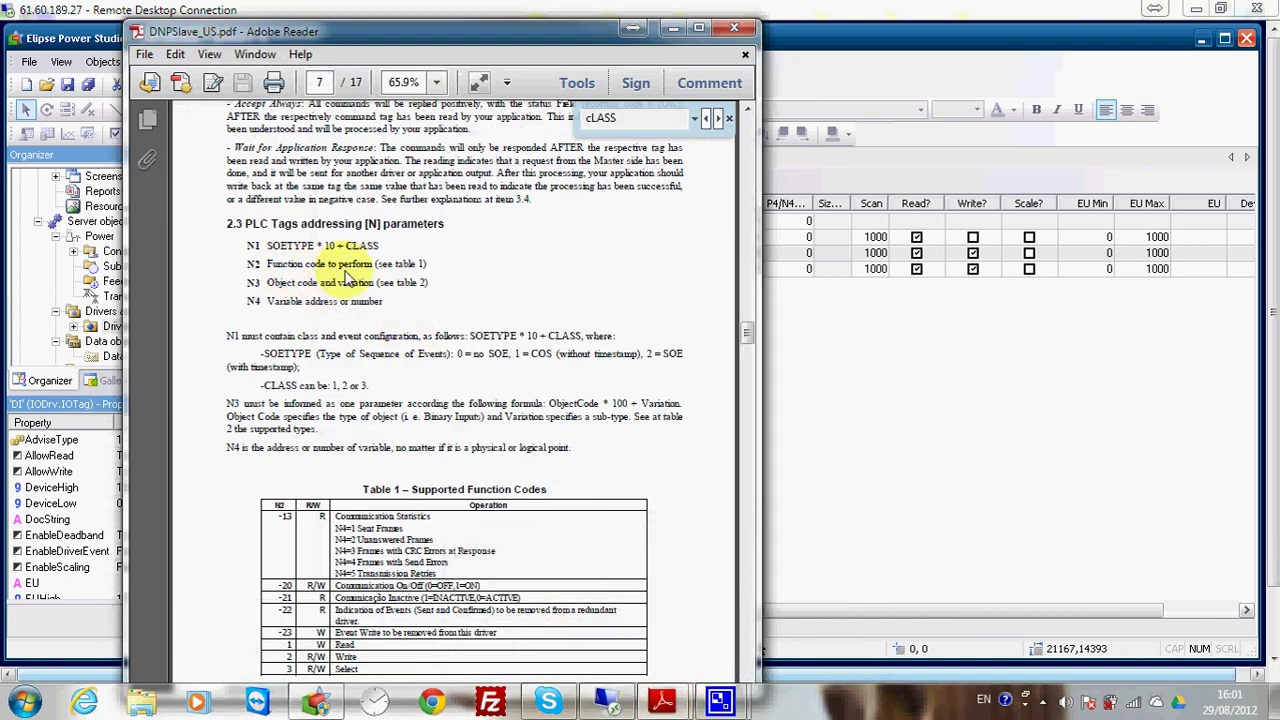
# Check Table 1's function codes in the manual, then enter 1 as an N2 value
pyautogui.scroll(-3, 380, 300)
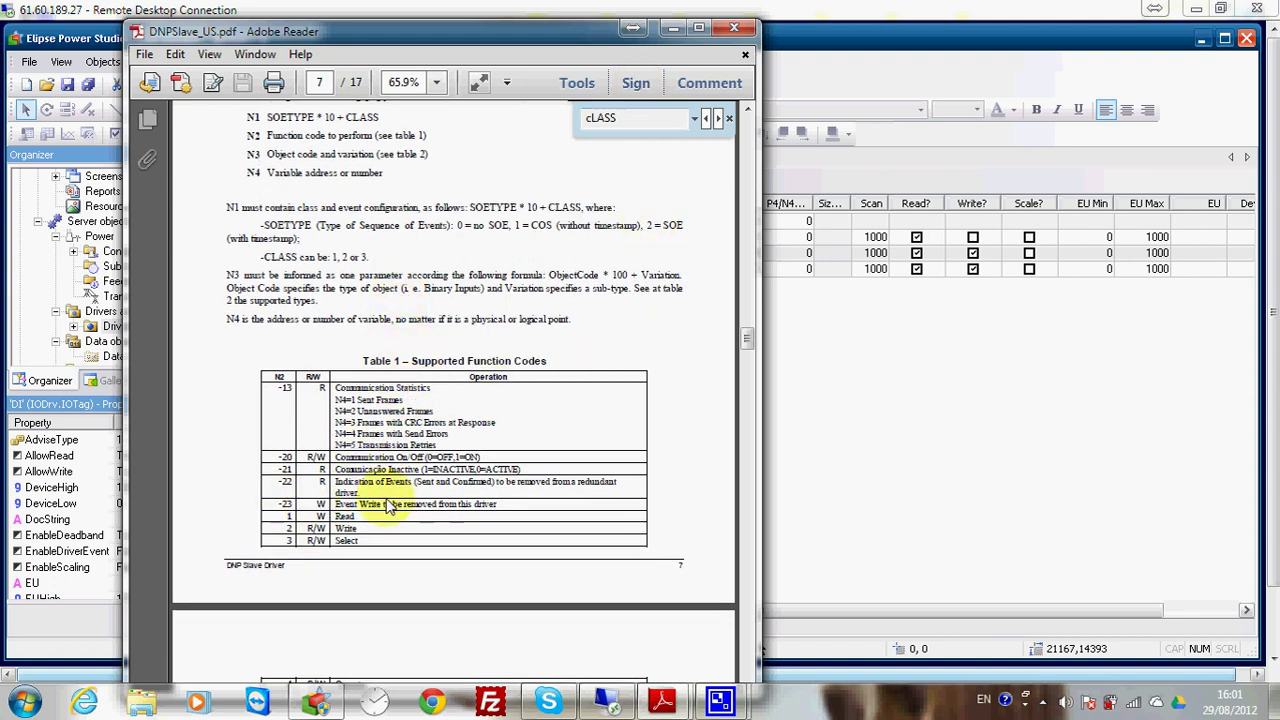
pyautogui.click(673, 27)
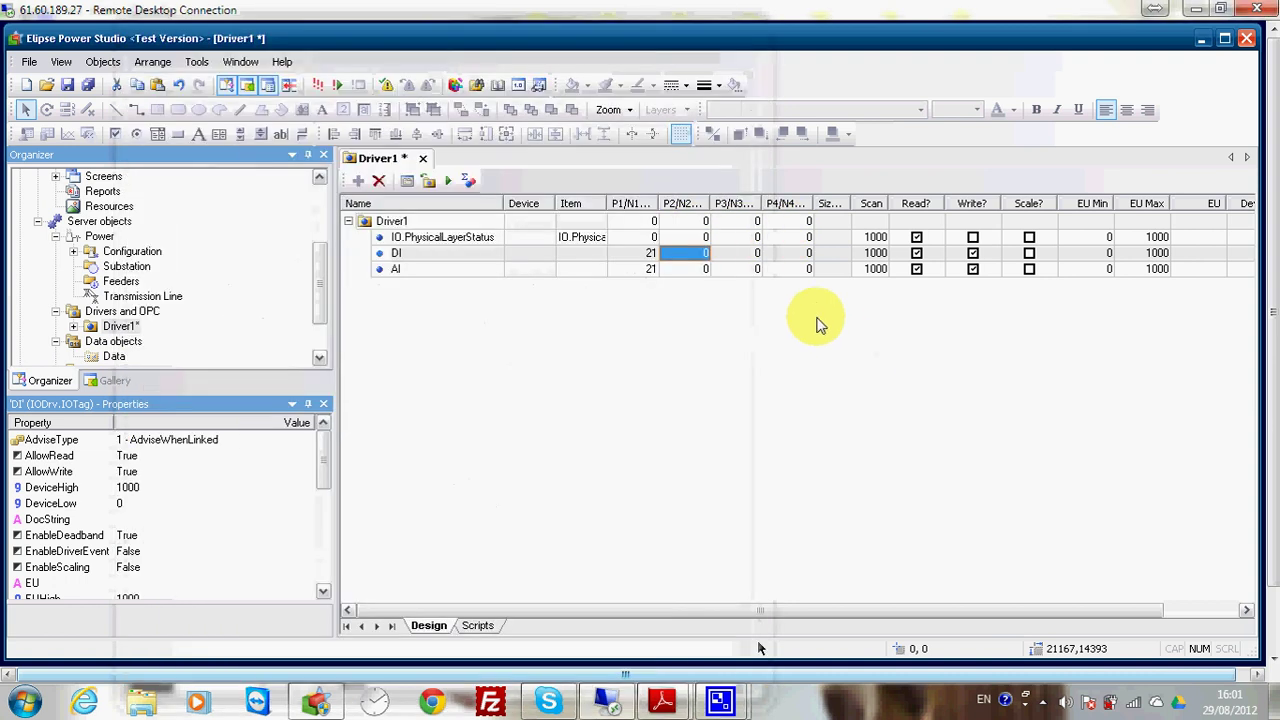
pyautogui.click(705, 270)
pyautogui.write('1')
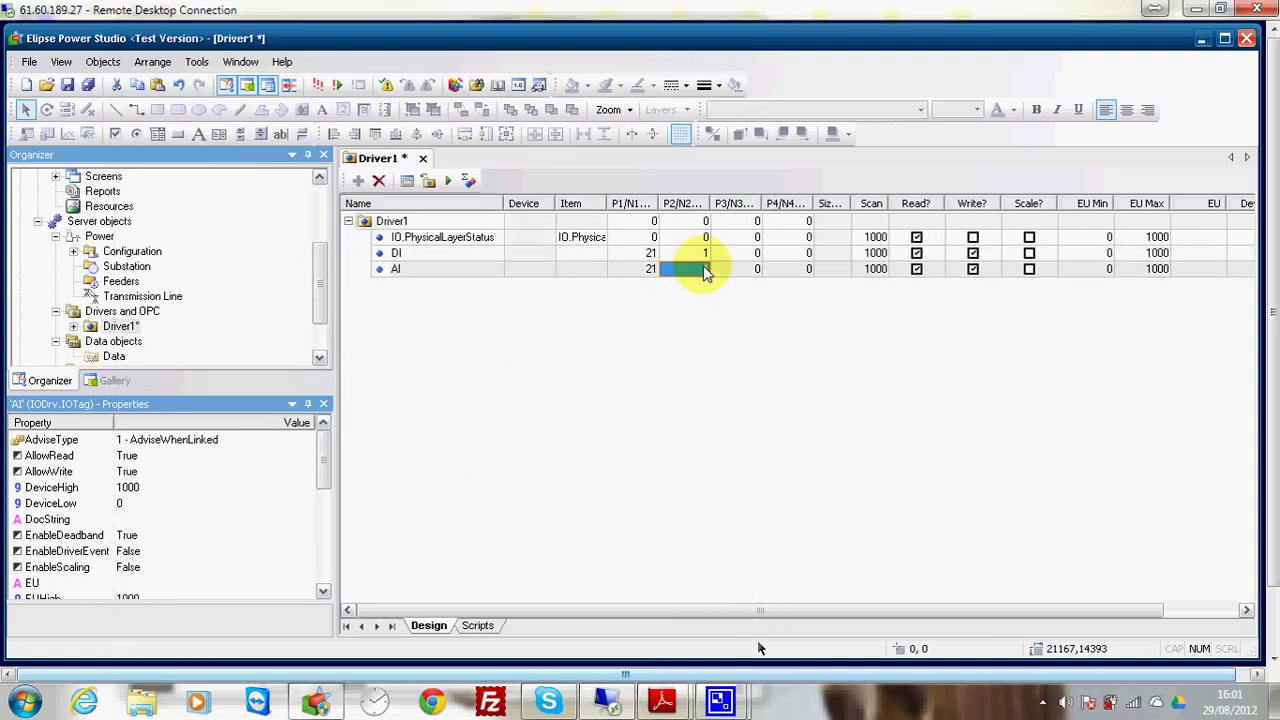
pyautogui.click(662, 701)
pyautogui.click(600, 615)
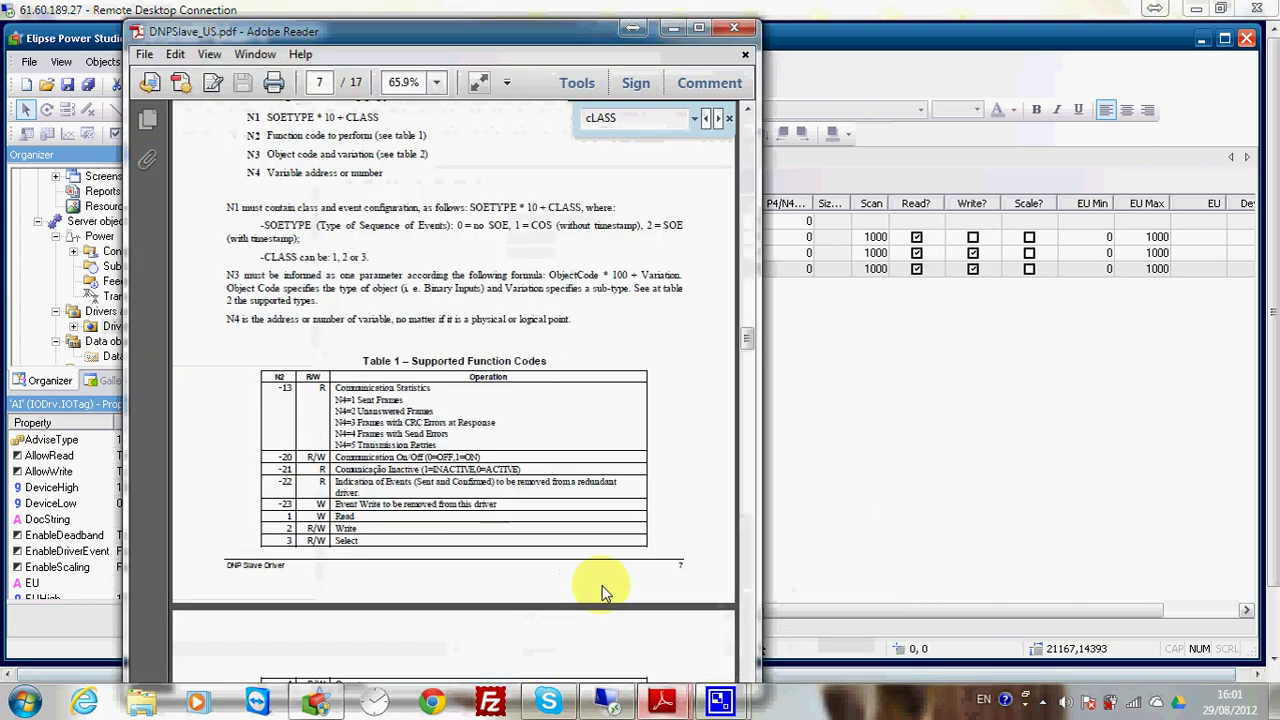
pyautogui.scroll(1, 330, 235)
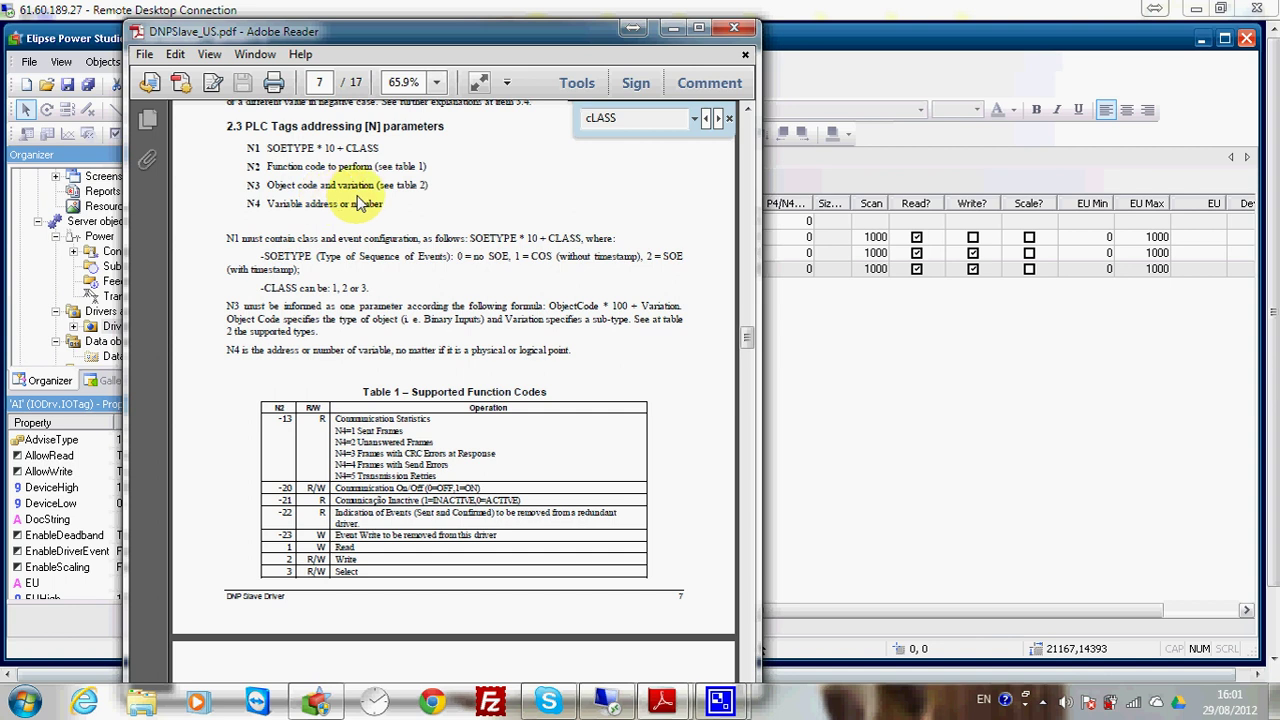
pyautogui.scroll(-15, 398, 415)
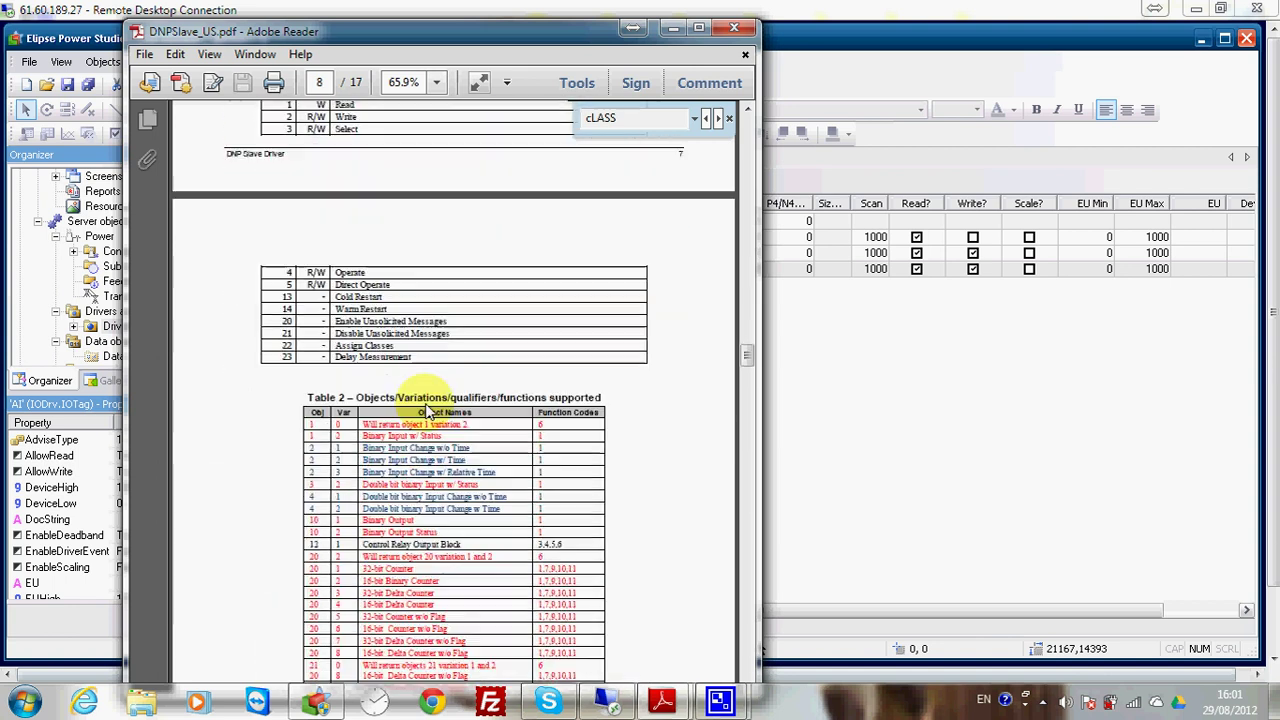
pyautogui.scroll(-1, 445, 385)
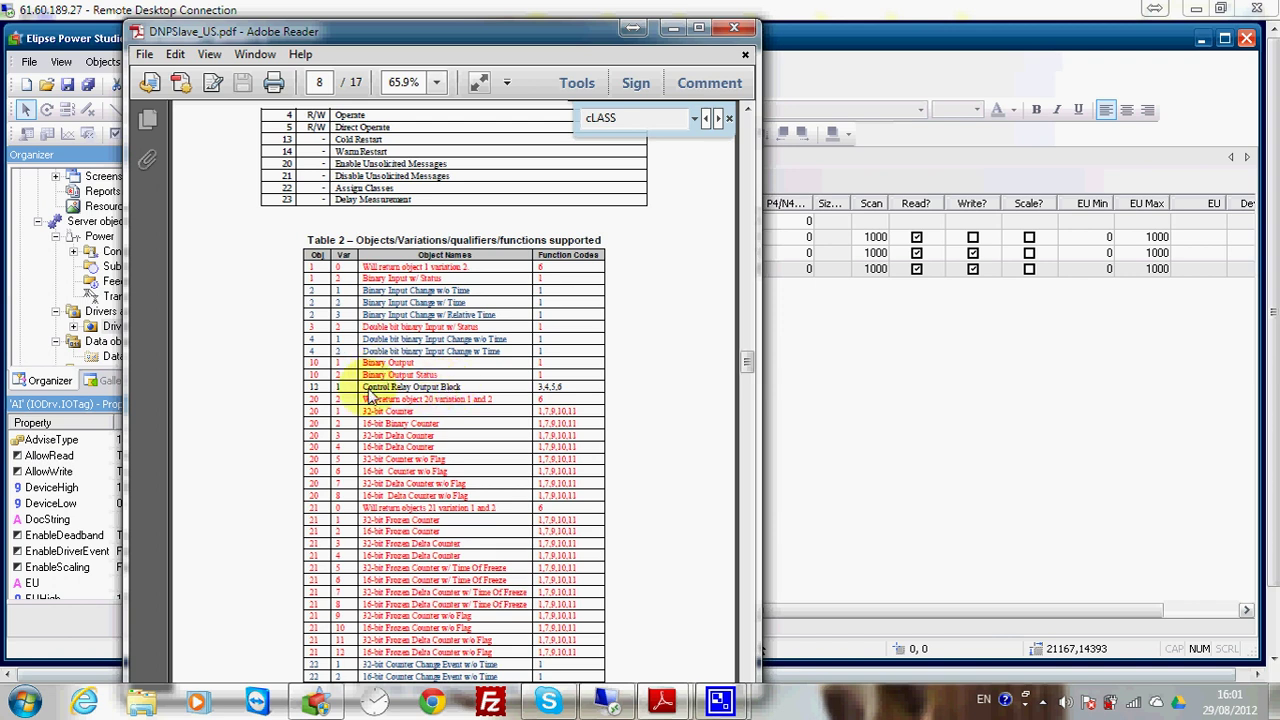
pyautogui.scroll(-1, 410, 372)
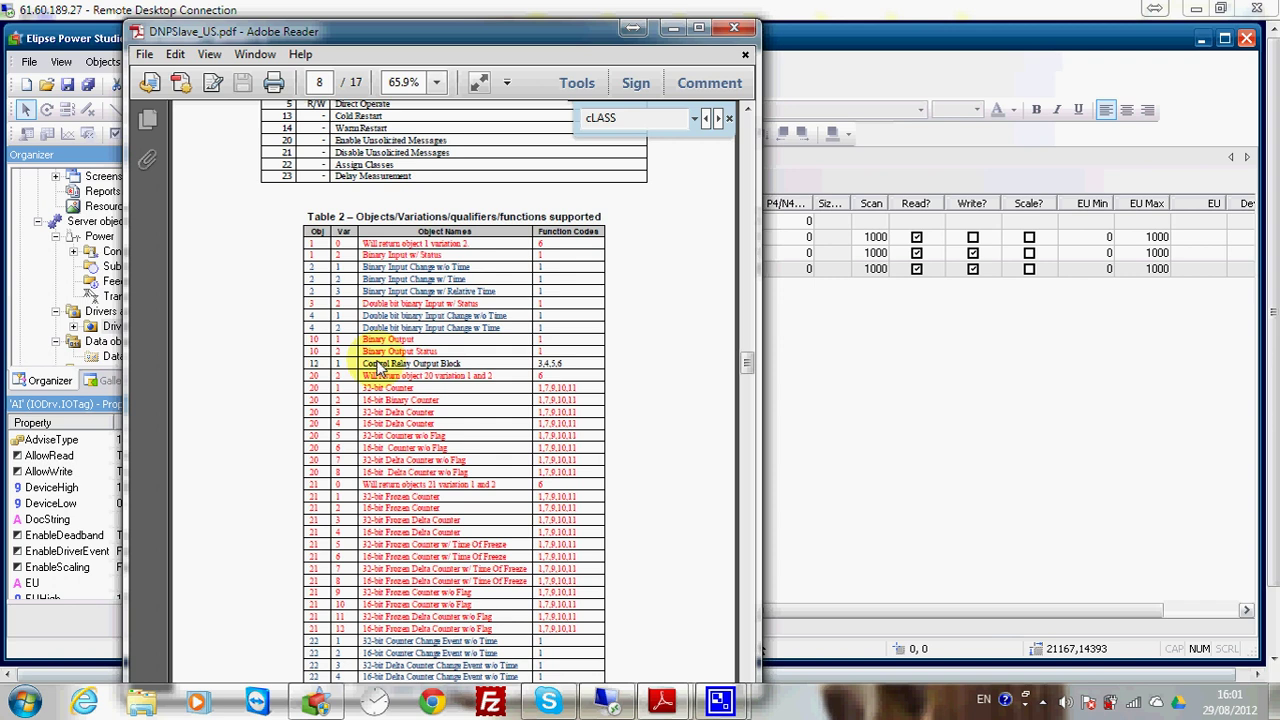
pyautogui.scroll(-6, 378, 368)
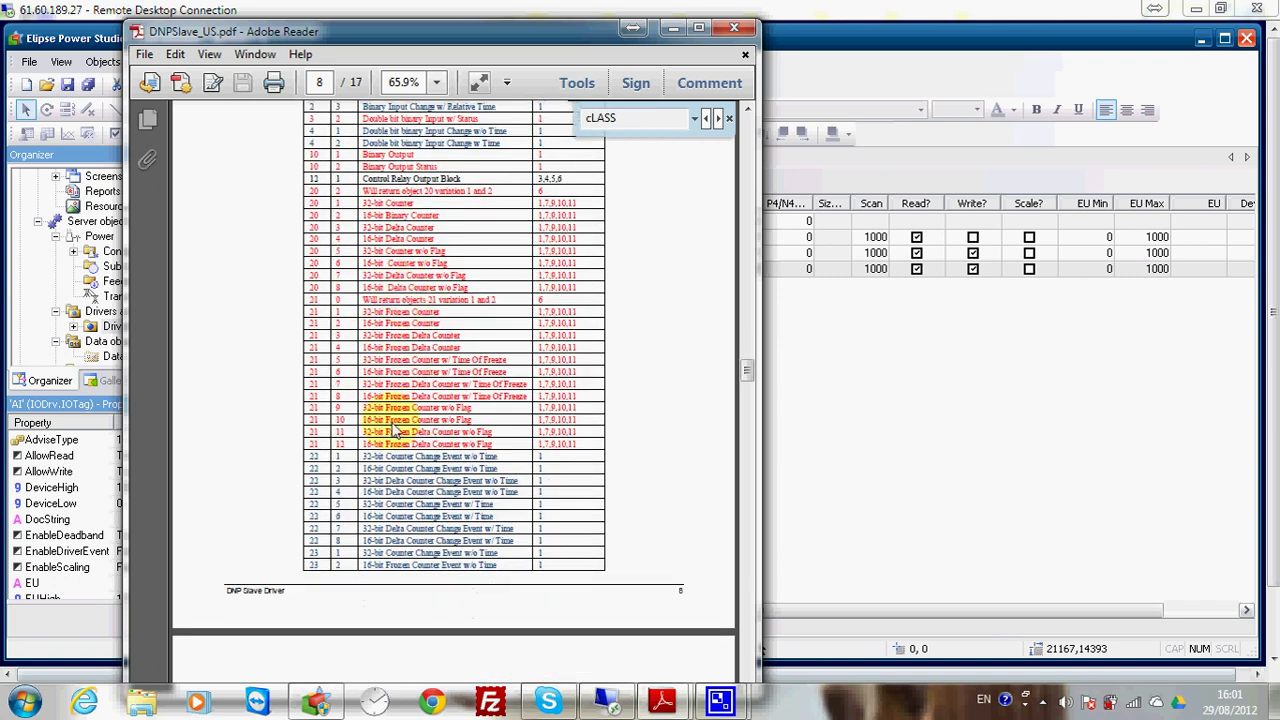
pyautogui.scroll(-9, 406, 304)
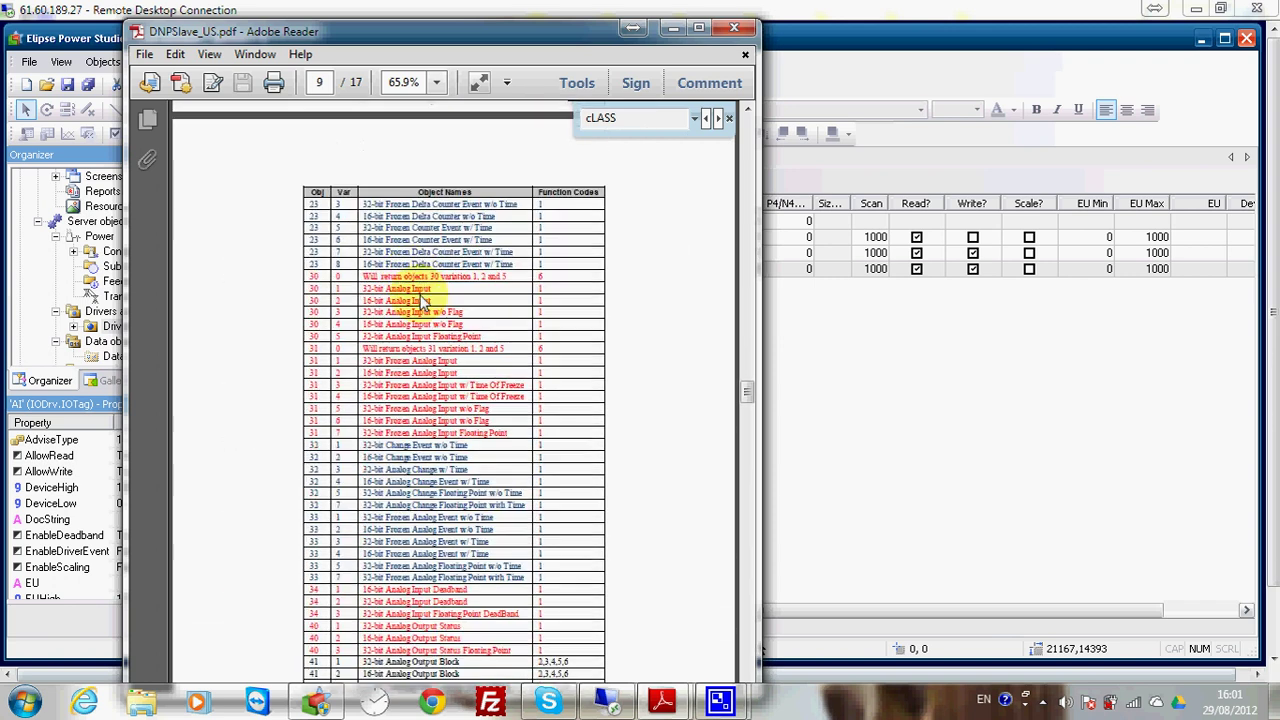
pyautogui.scroll(-5, 425, 325)
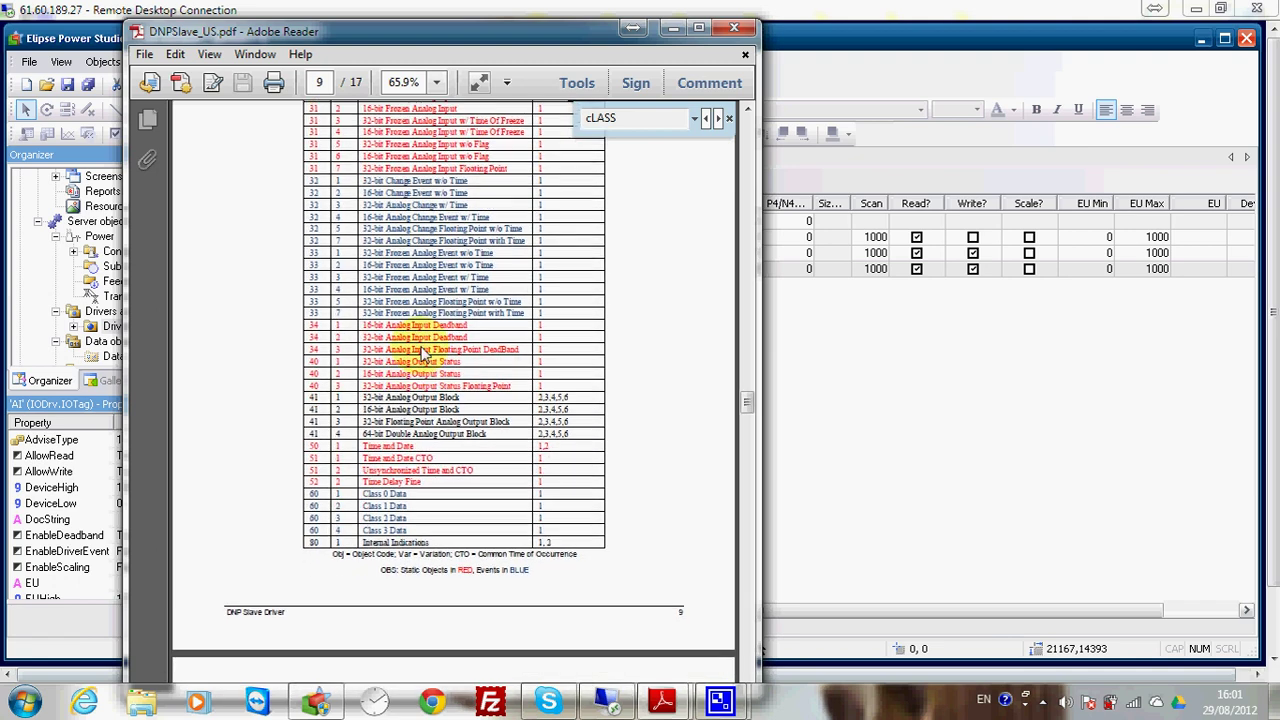
pyautogui.scroll(14, 392, 420)
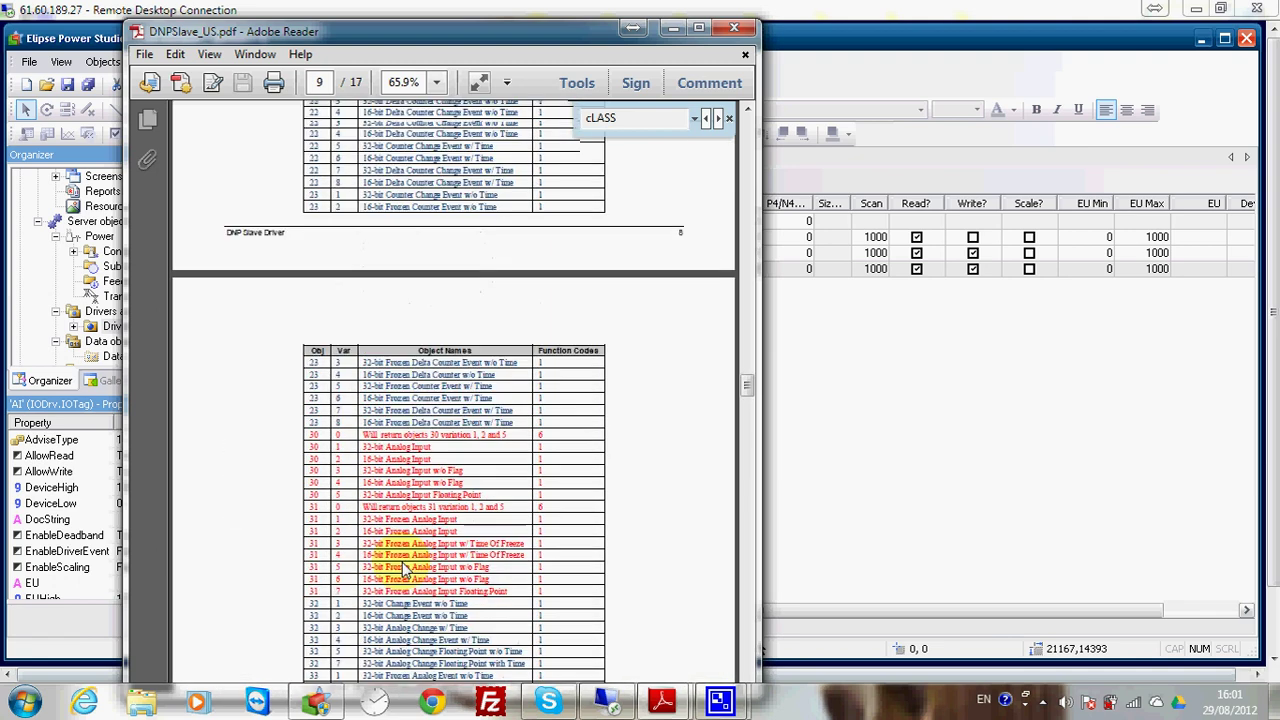
pyautogui.scroll(9, 397, 405)
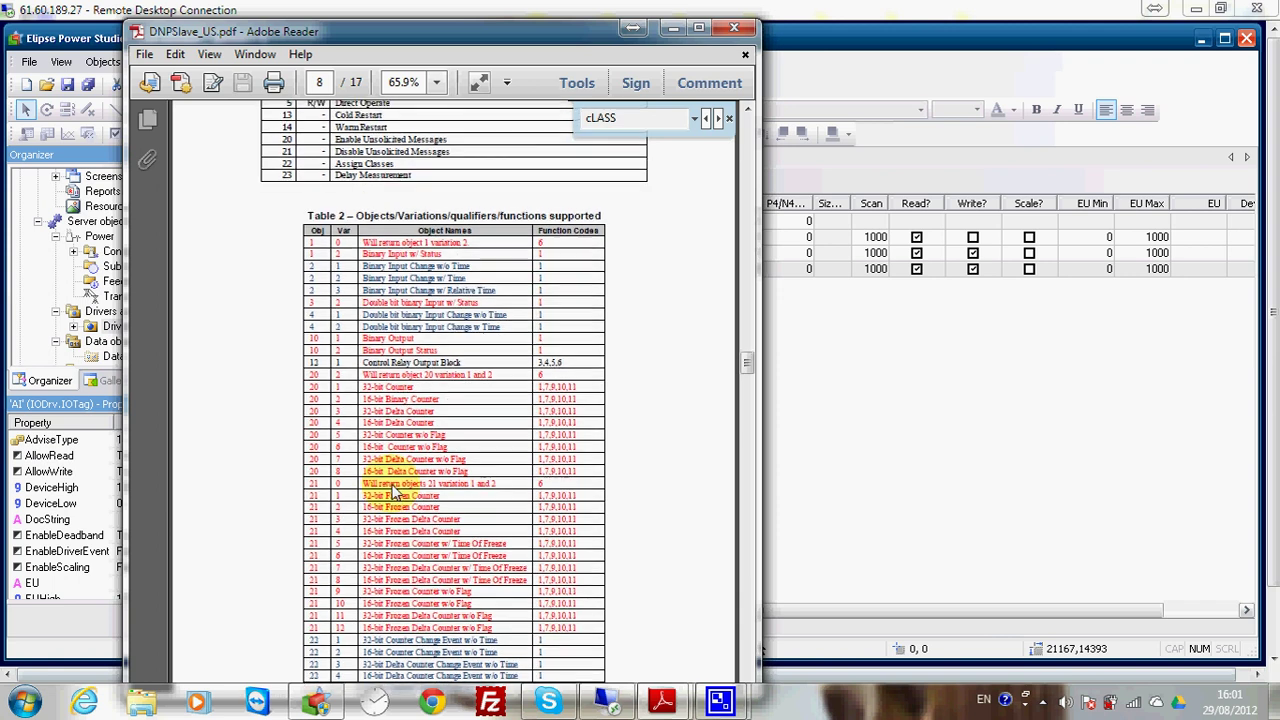
pyautogui.scroll(2, 400, 305)
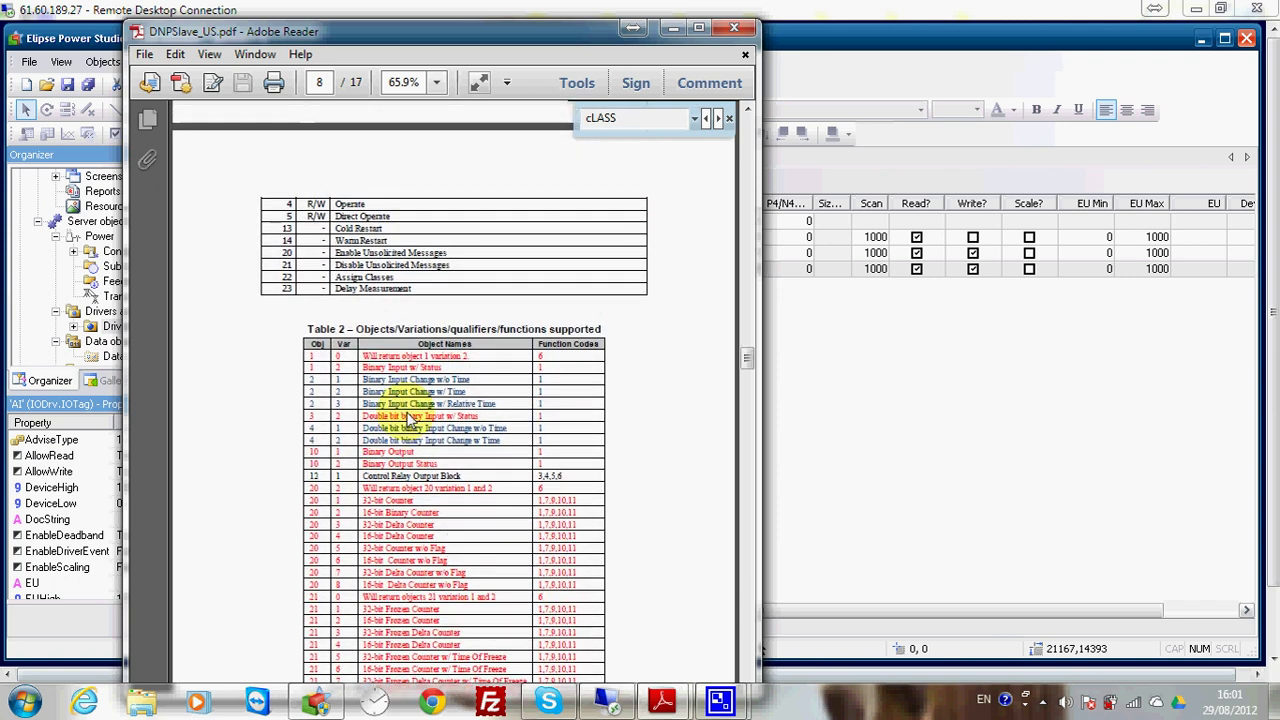
pyautogui.scroll(10, 425, 300)
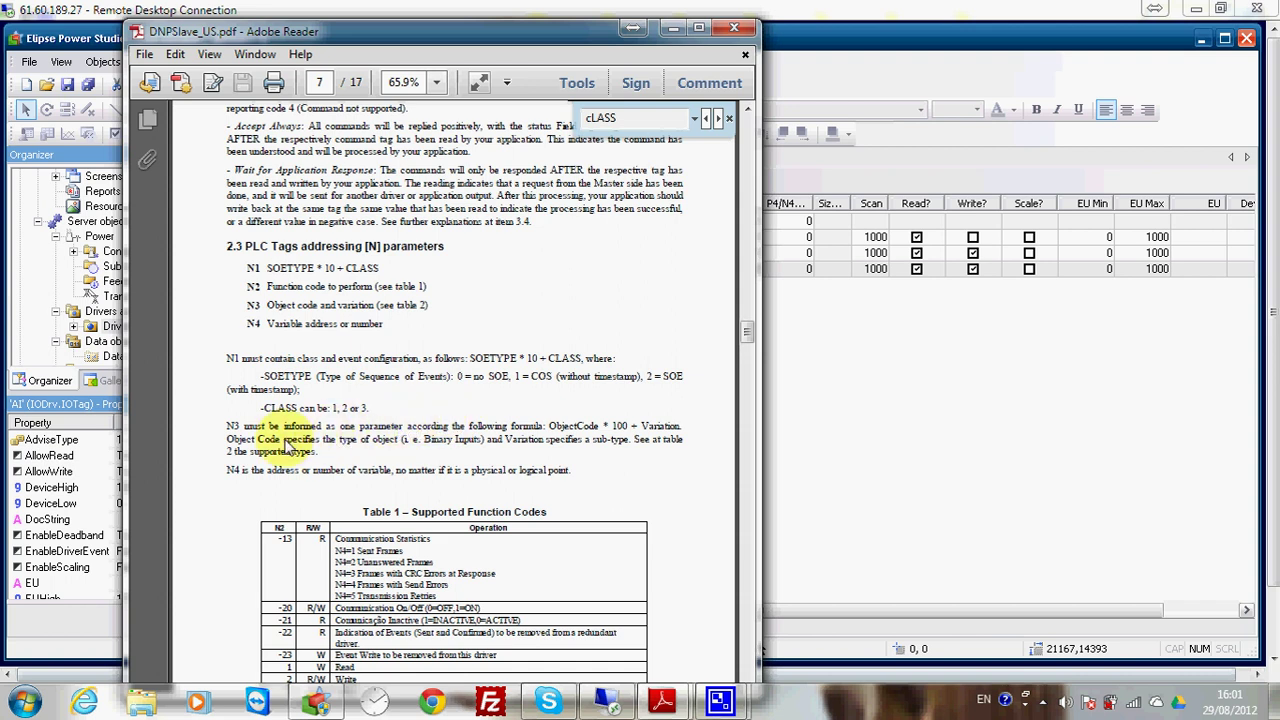
pyautogui.scroll(-1, 286, 446)
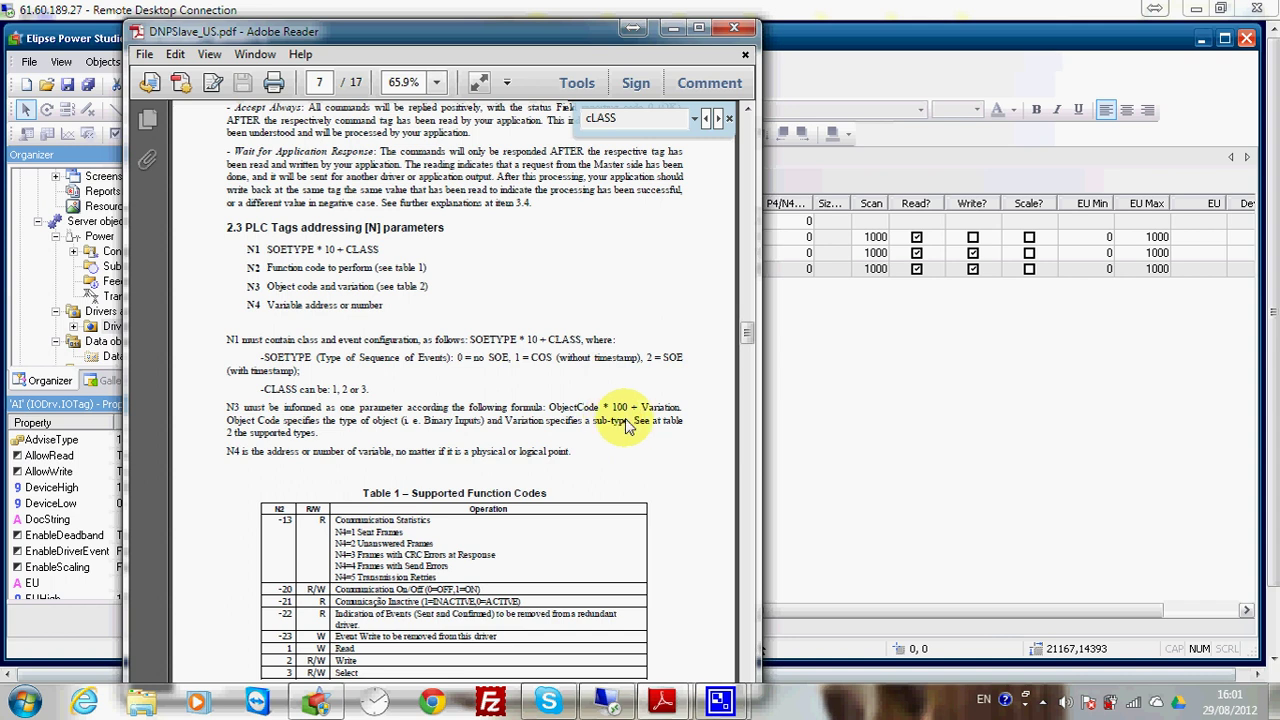
pyautogui.scroll(-6, 510, 495)
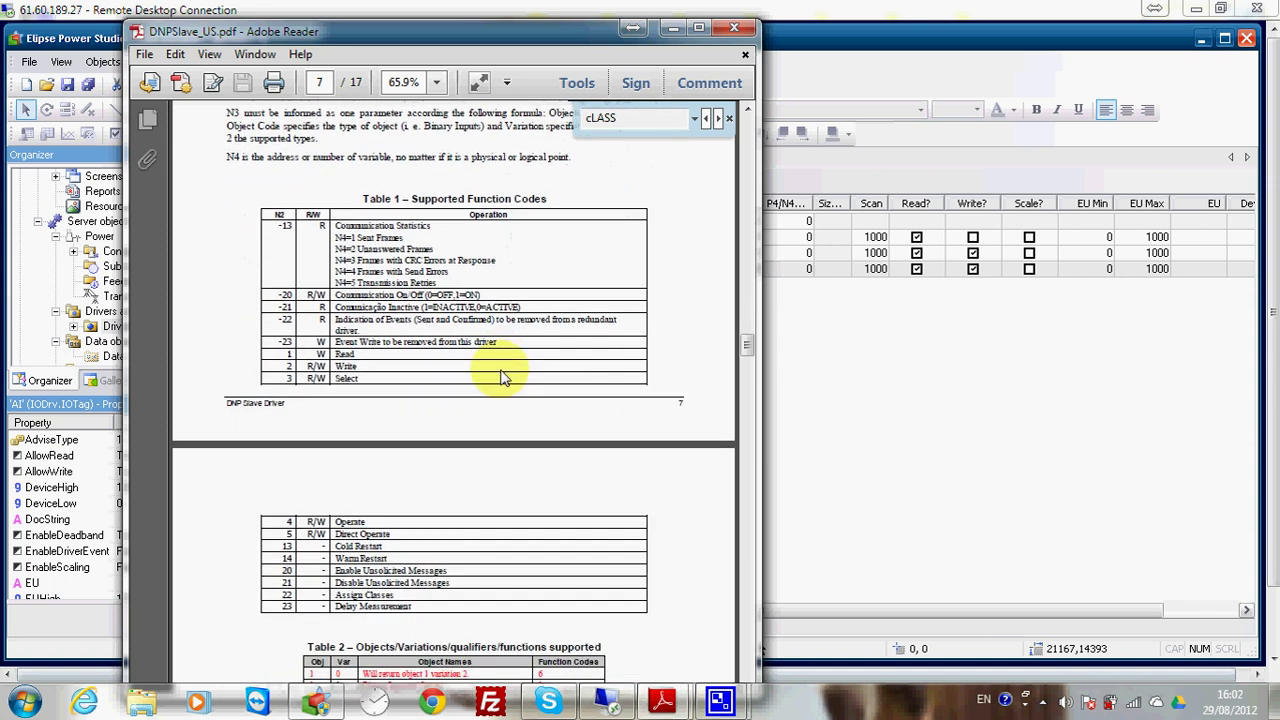
pyautogui.scroll(-3, 485, 420)
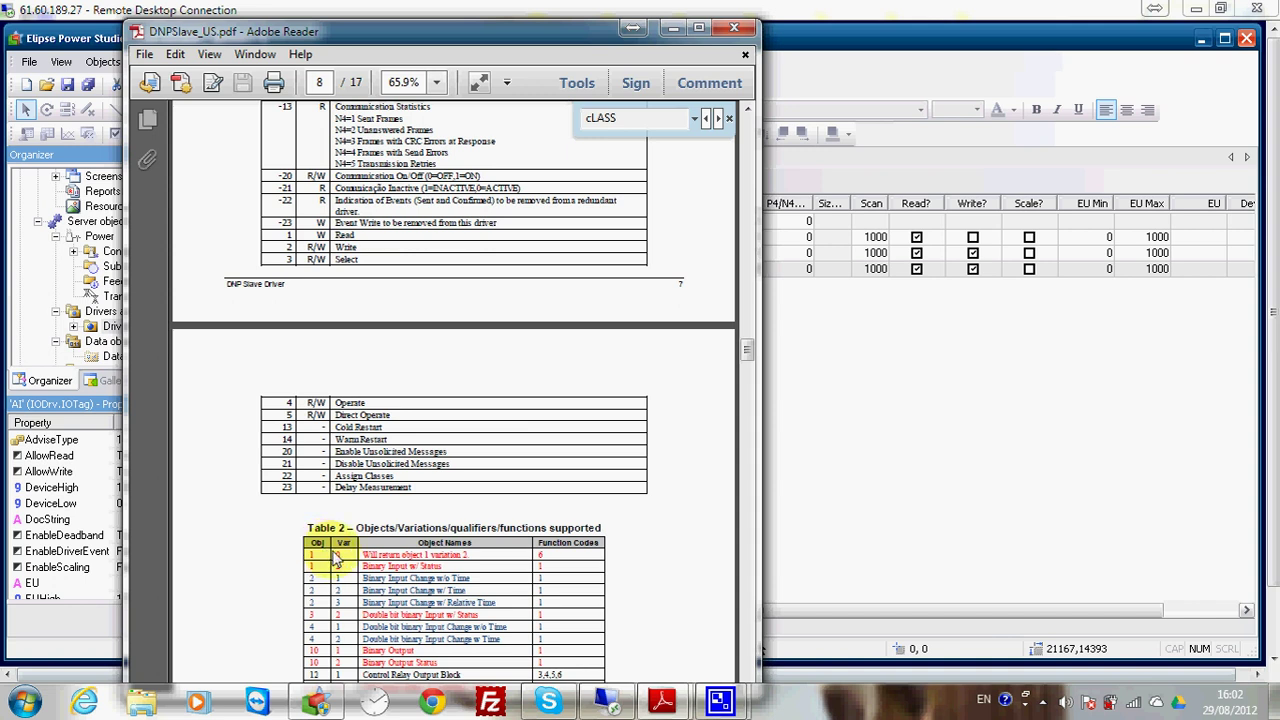
pyautogui.scroll(-1, 358, 552)
pyautogui.moveTo(358, 553); pyautogui.dragTo(355, 466)
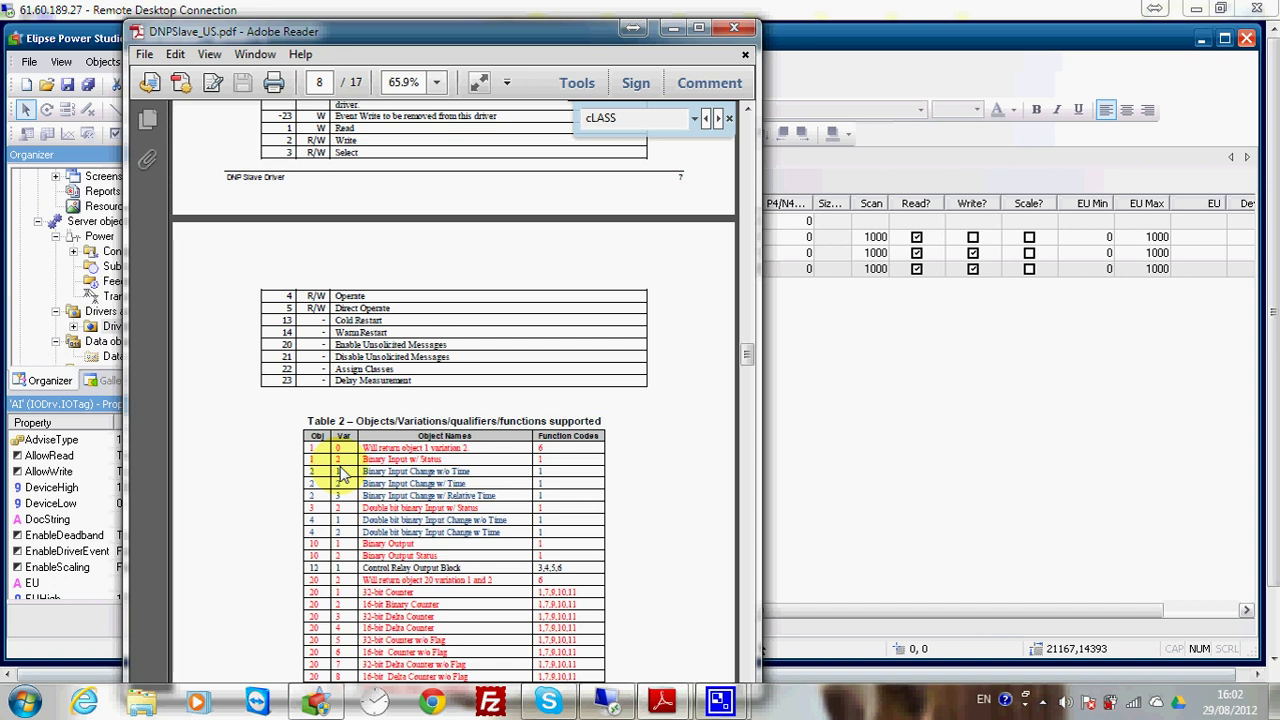
# Set the DI tag's N3 parameter to 102 in the Driver1 tag grid
pyautogui.click(700, 268)
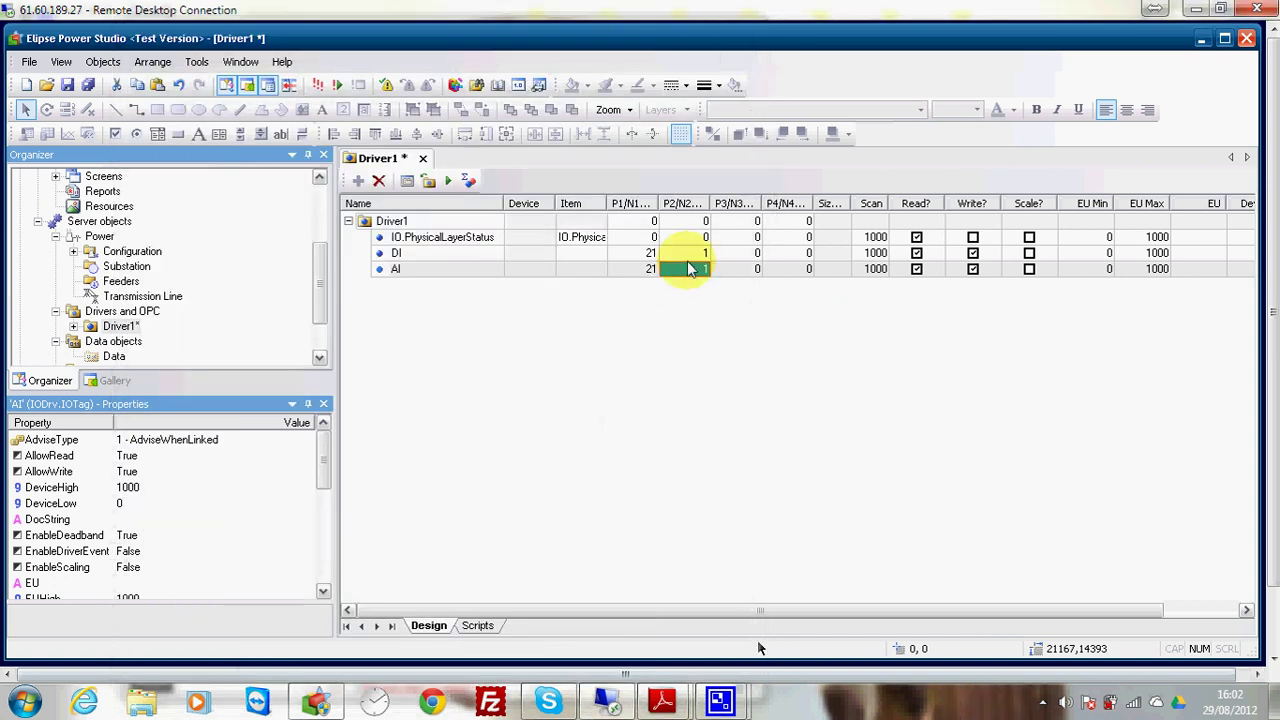
pyautogui.click(690, 255)
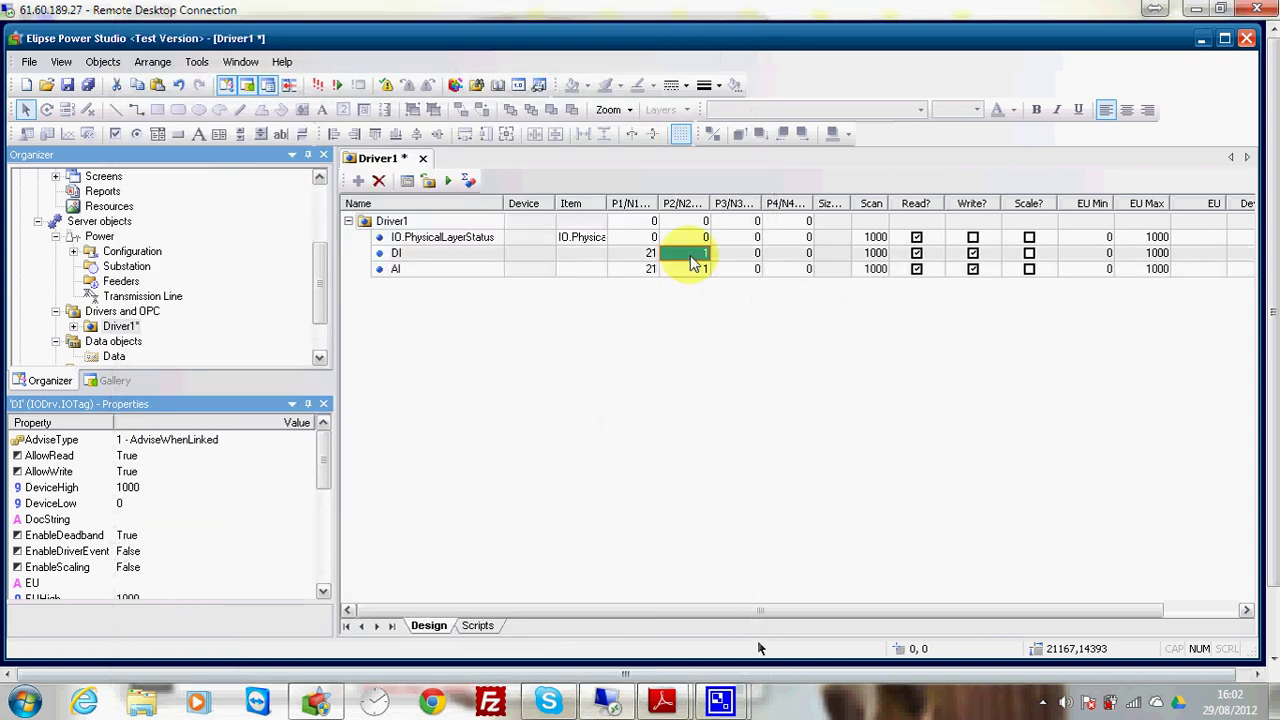
pyautogui.click(750, 256)
pyautogui.write('103')
pyautogui.press('Return')
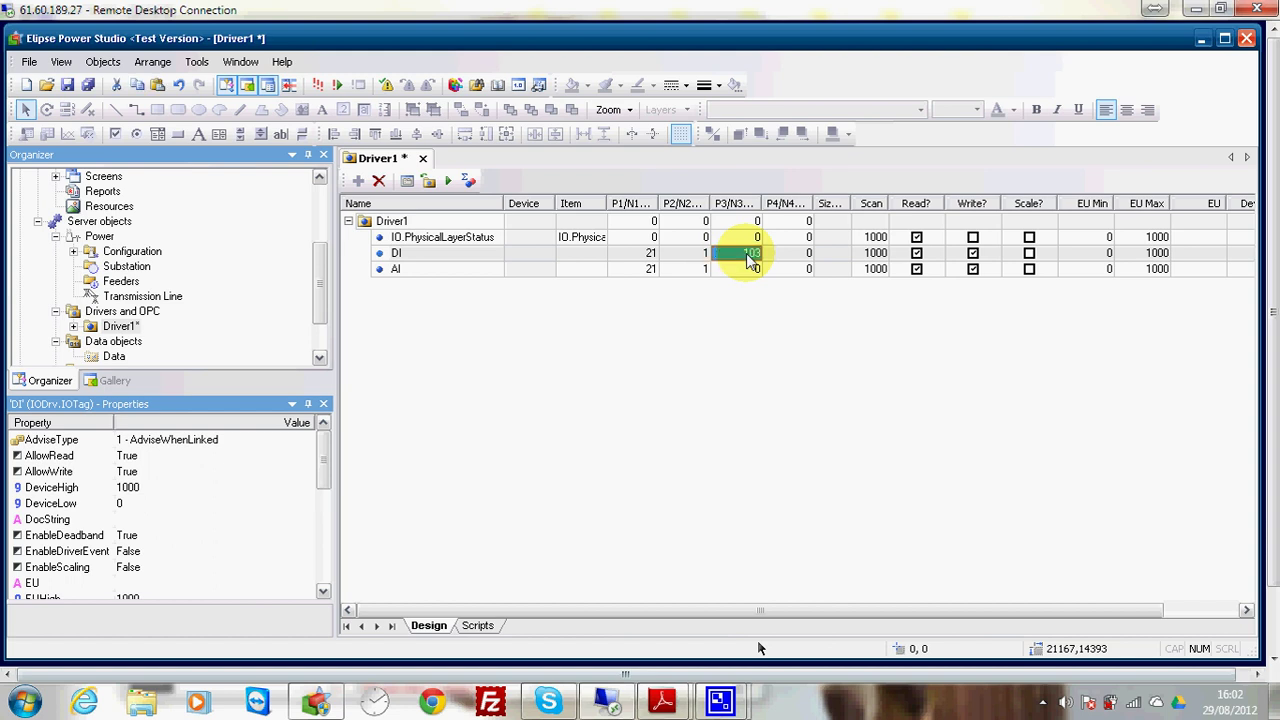
pyautogui.write('102')
pyautogui.press('Return')
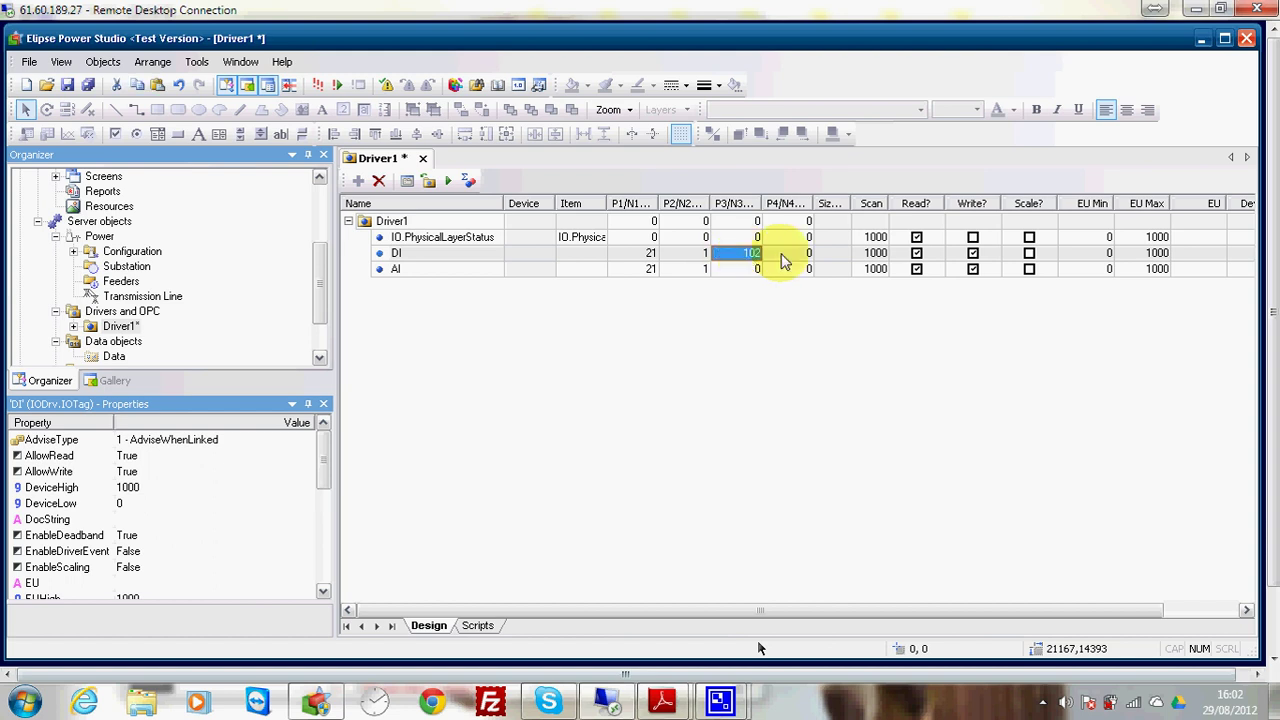
pyautogui.press('Right')
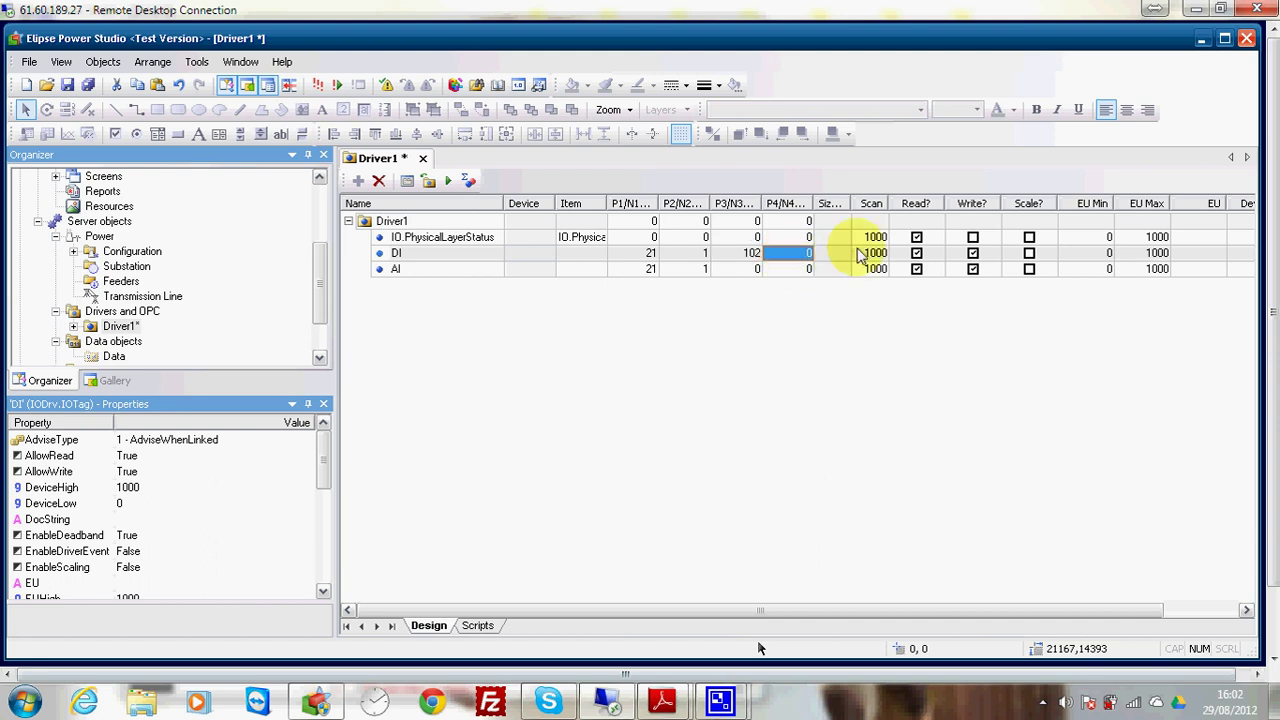
# Set the AI tag's N4 parameter to 1
pyautogui.click(800, 276)
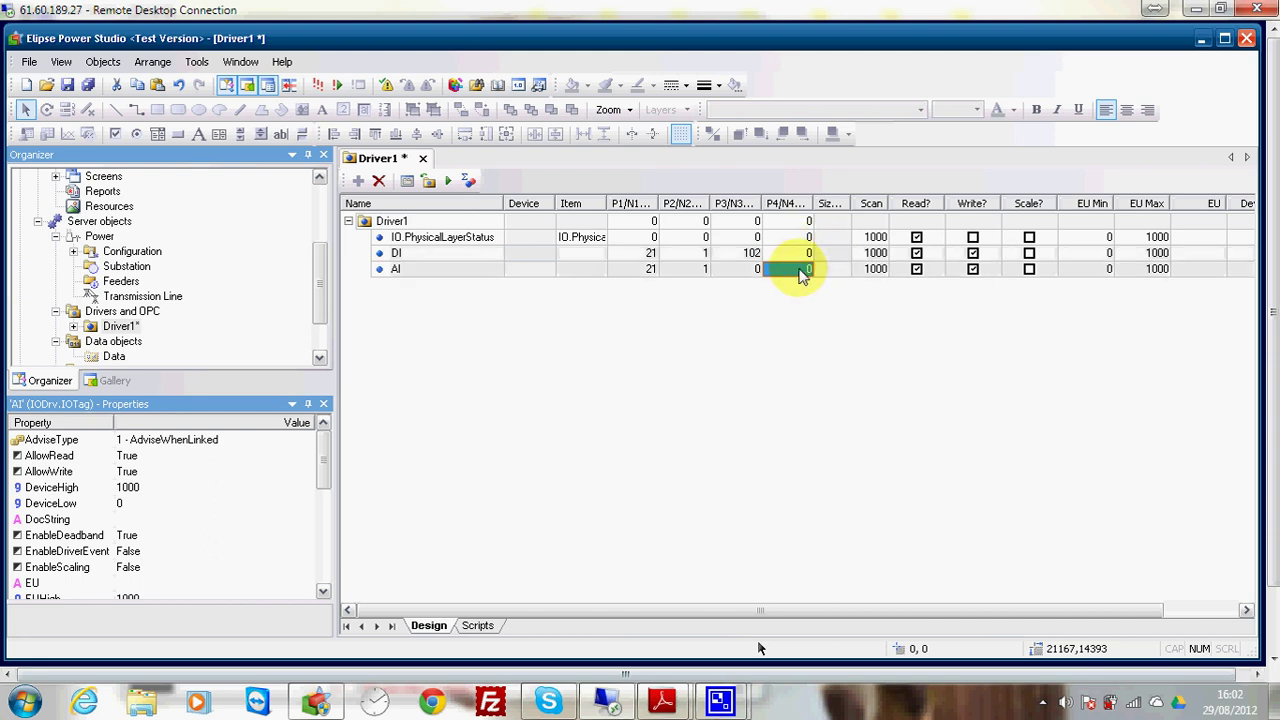
pyautogui.write('1')
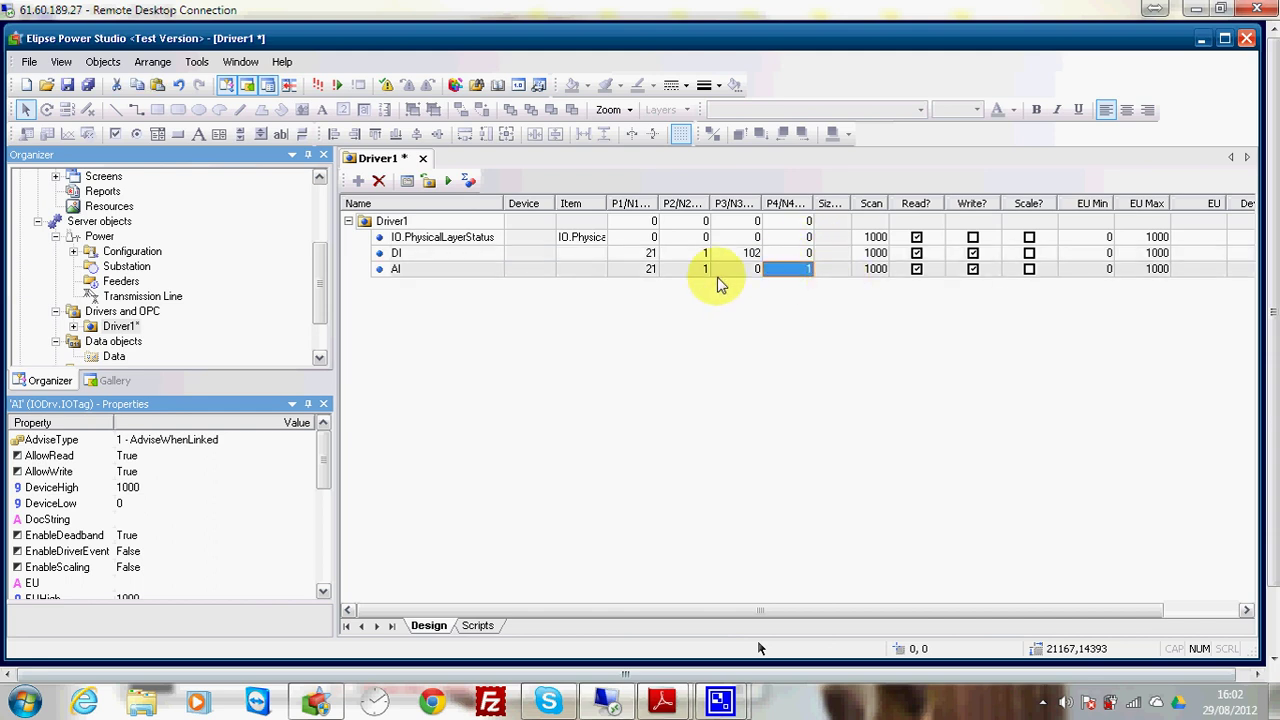
pyautogui.click(732, 272)
# Bring up DNPSlave_US.pdf and scroll to page 9's analog input objects 30 and 31
pyautogui.moveTo(663, 690)
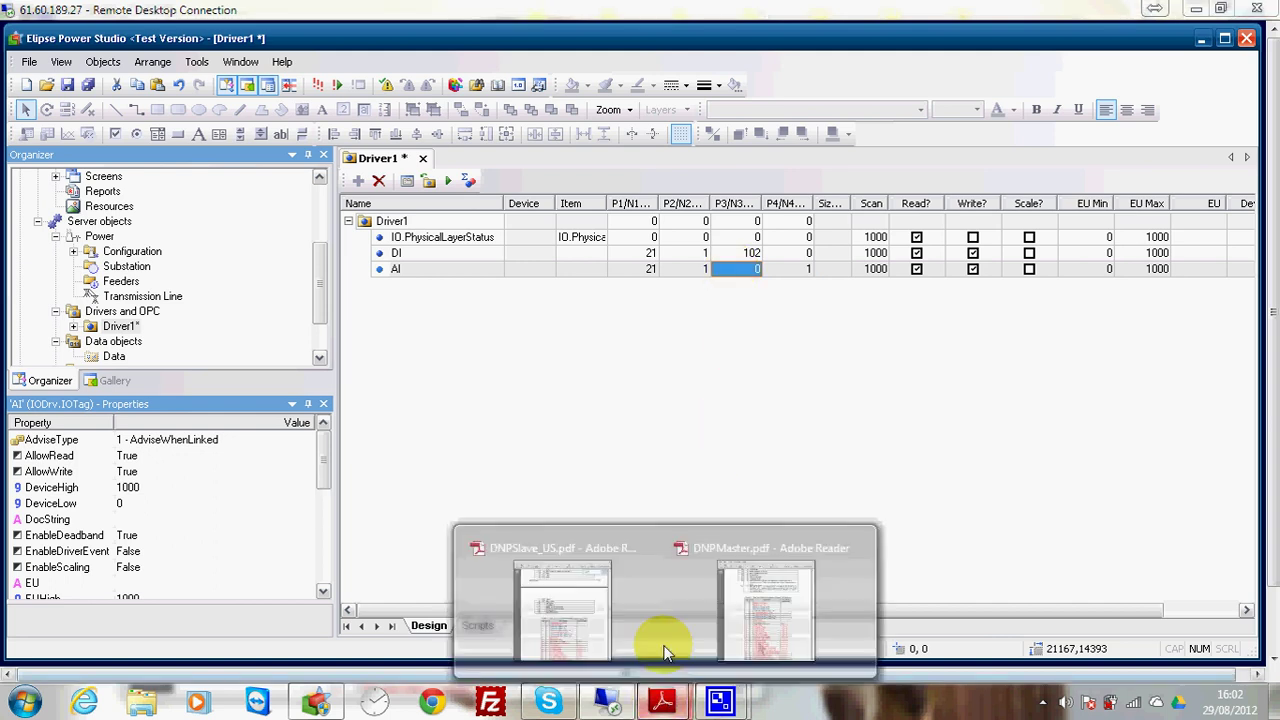
pyautogui.click(600, 603)
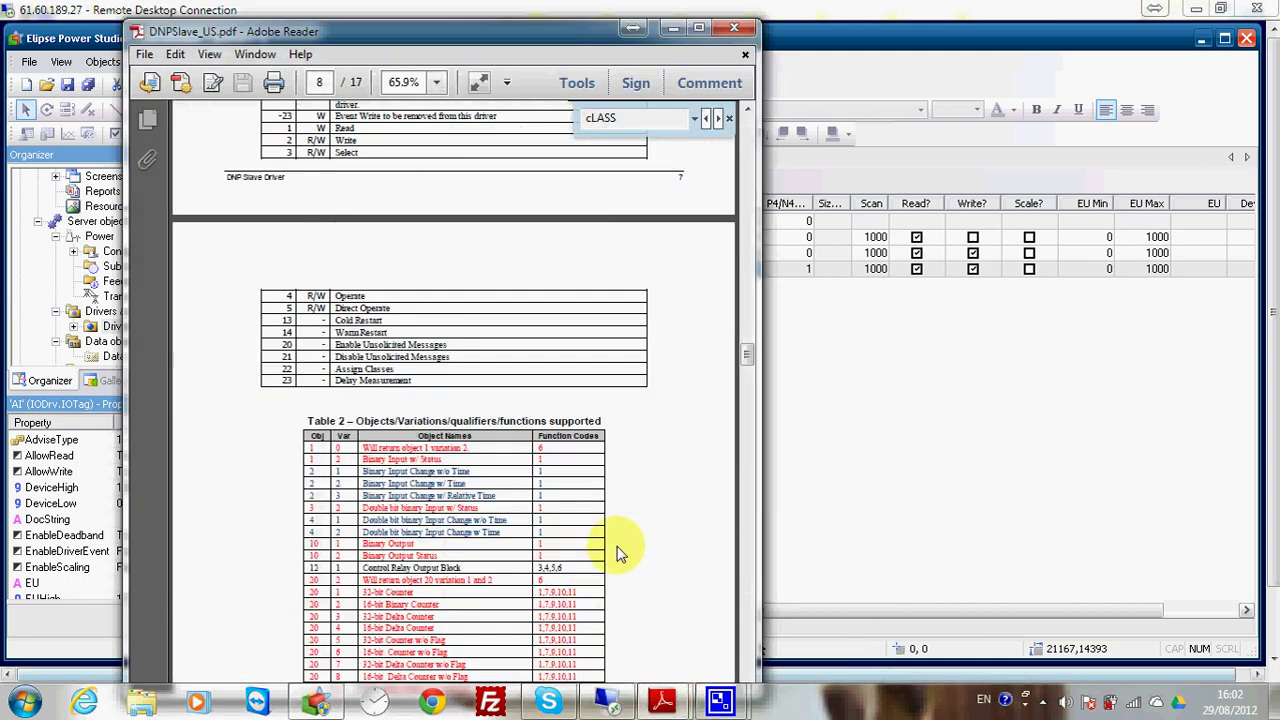
pyautogui.scroll(-2, 530, 505)
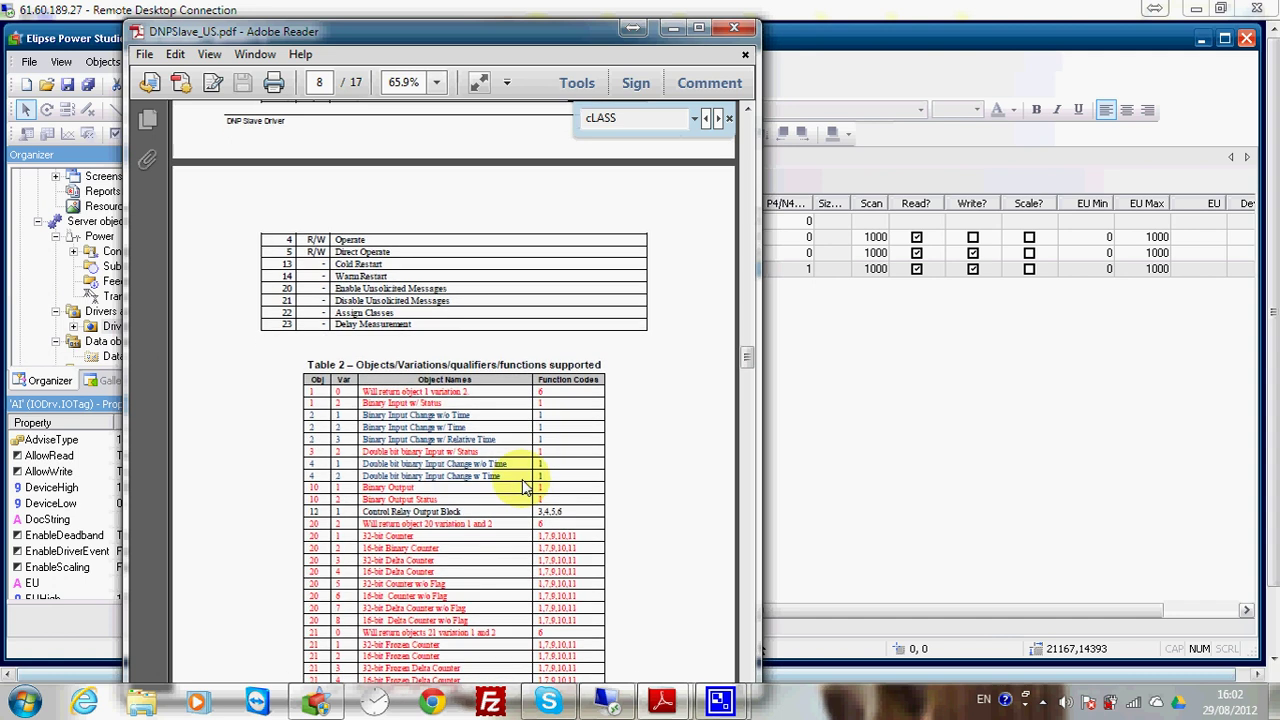
pyautogui.scroll(-6, 522, 487)
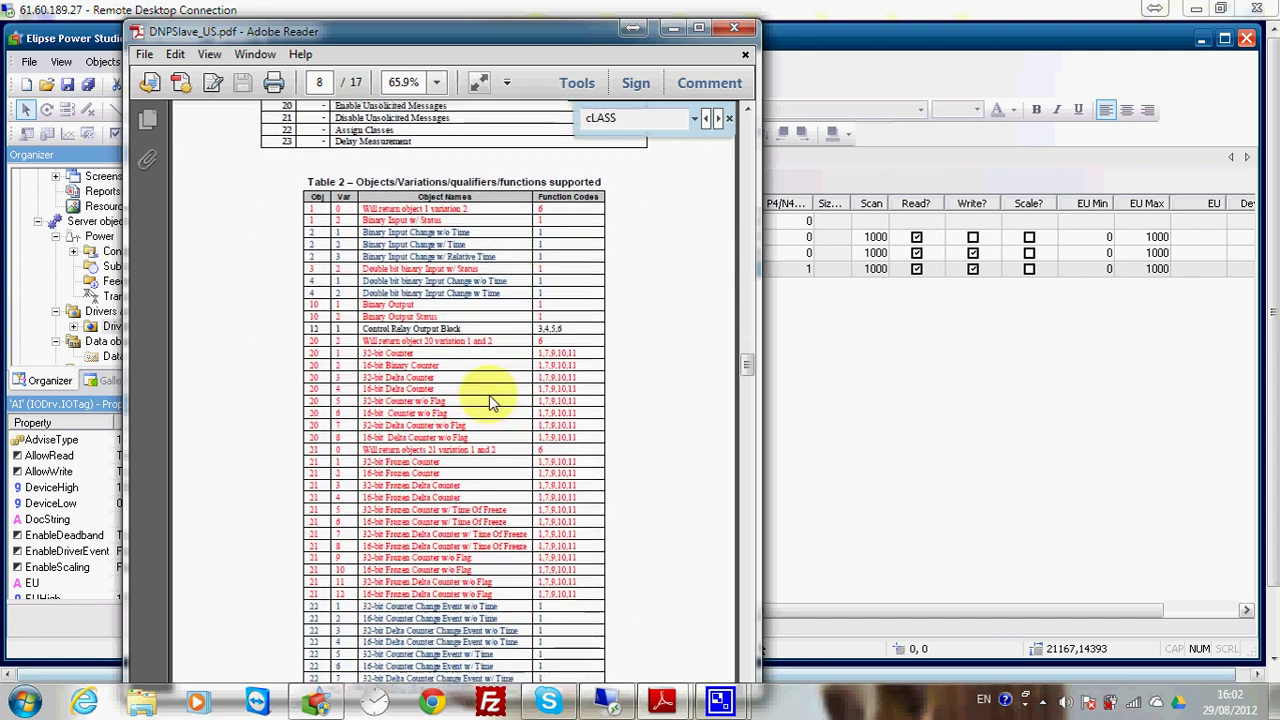
pyautogui.scroll(-5, 490, 403)
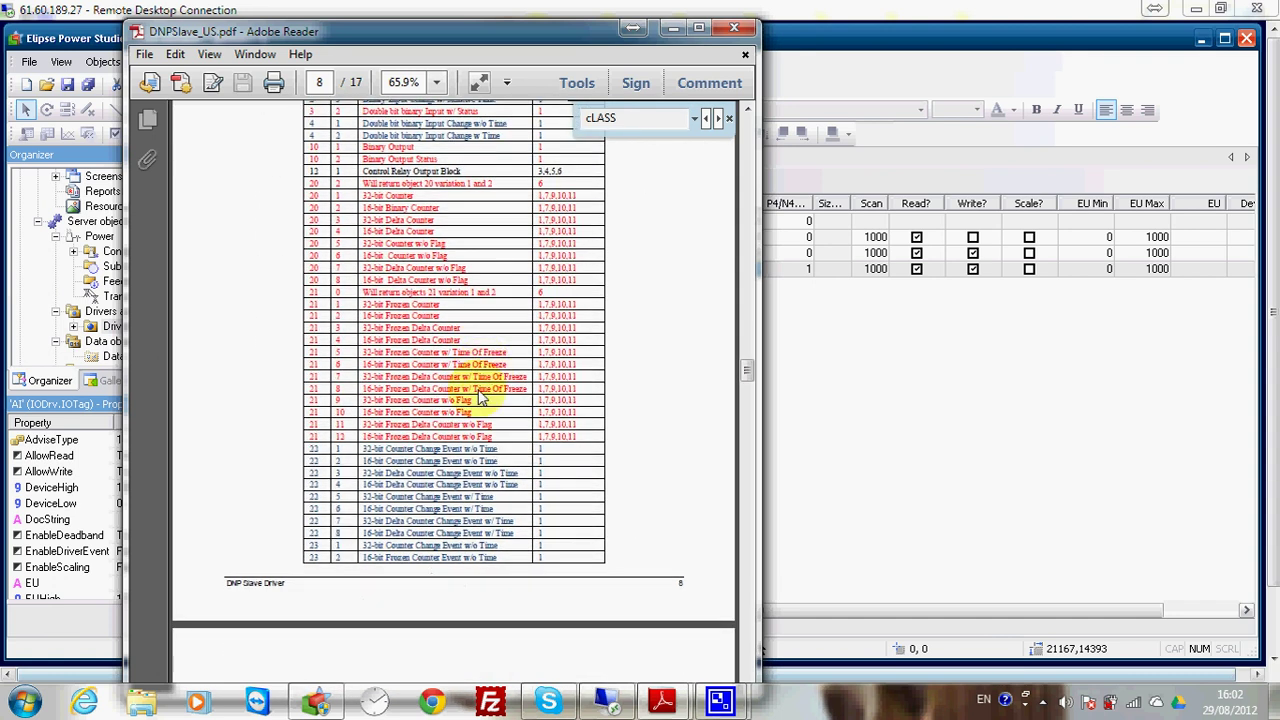
pyautogui.scroll(-10, 470, 410)
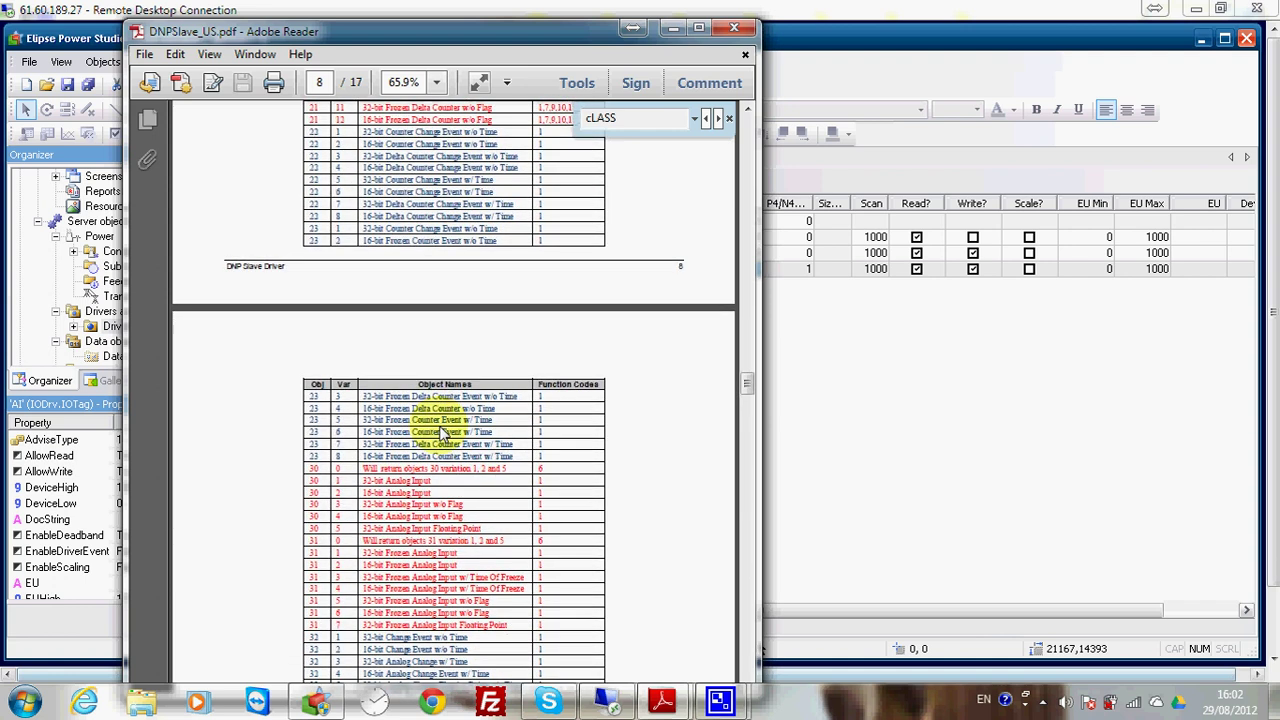
pyautogui.scroll(-2, 437, 452)
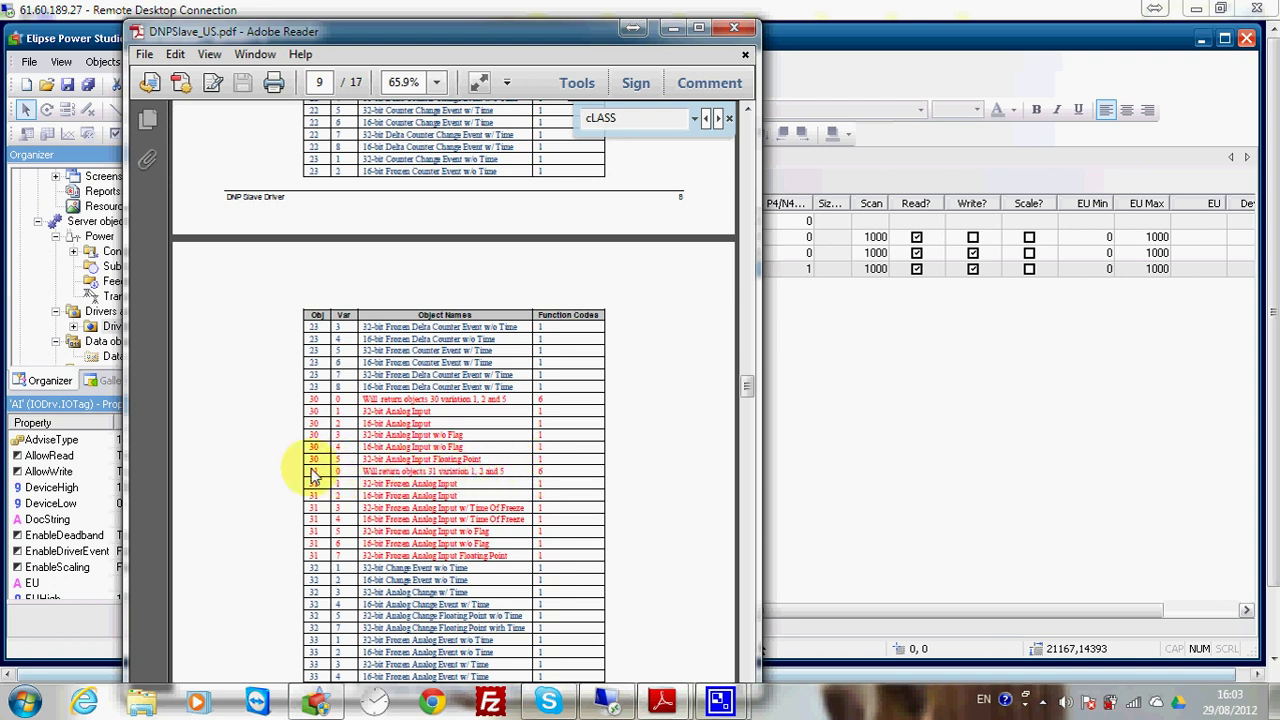
# Set the slave AI tag's N3 value to 3005, save the project and start Driver1
pyautogui.click(811, 396)
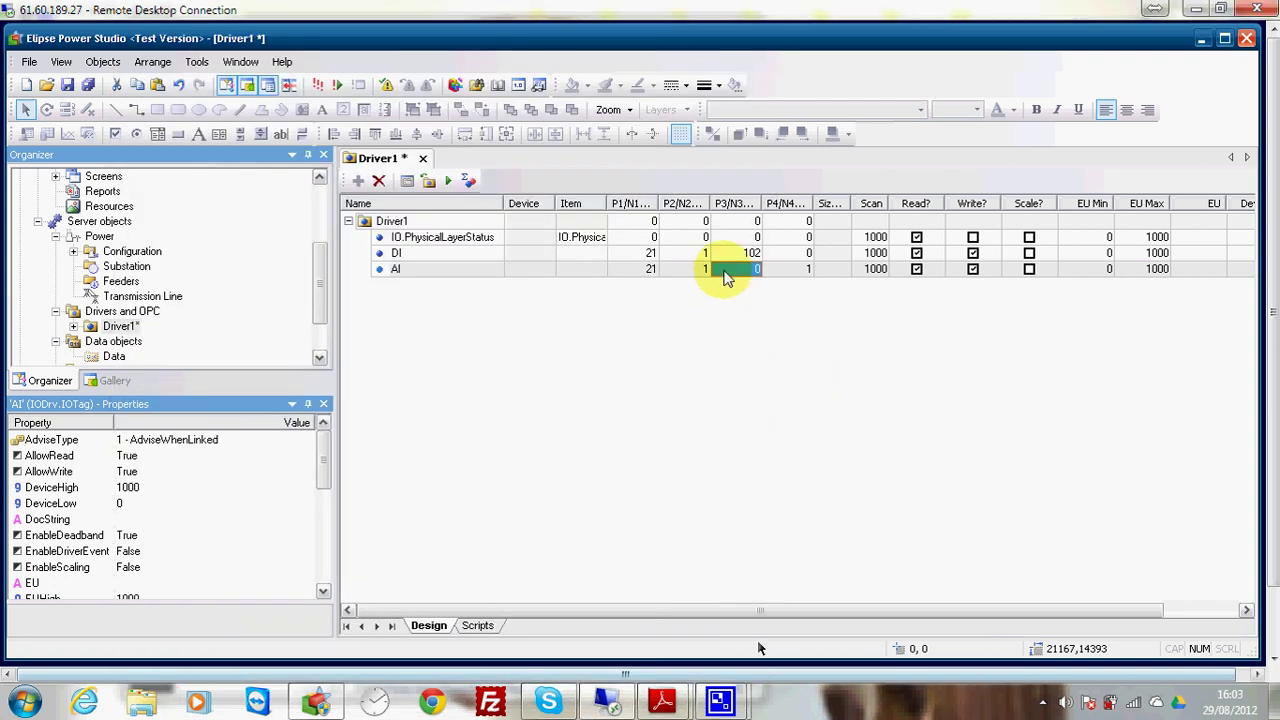
pyautogui.write('3005')
pyautogui.press('Return')
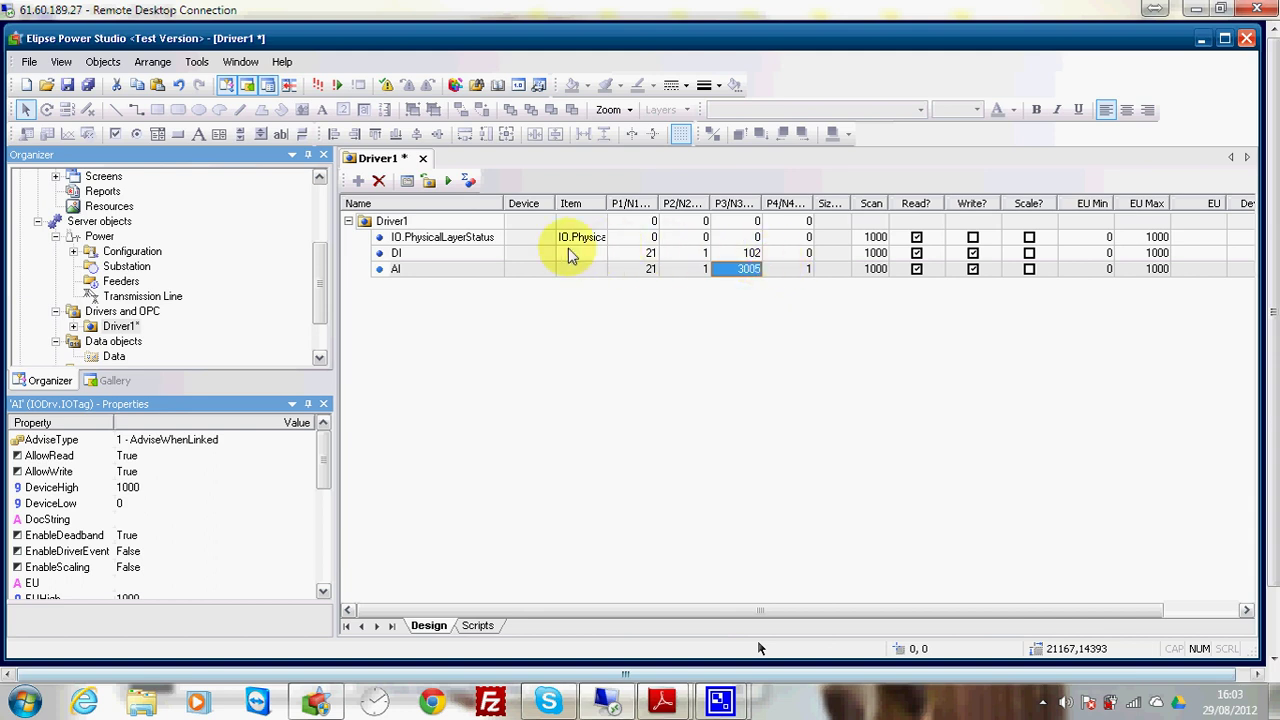
pyautogui.click(89, 84)
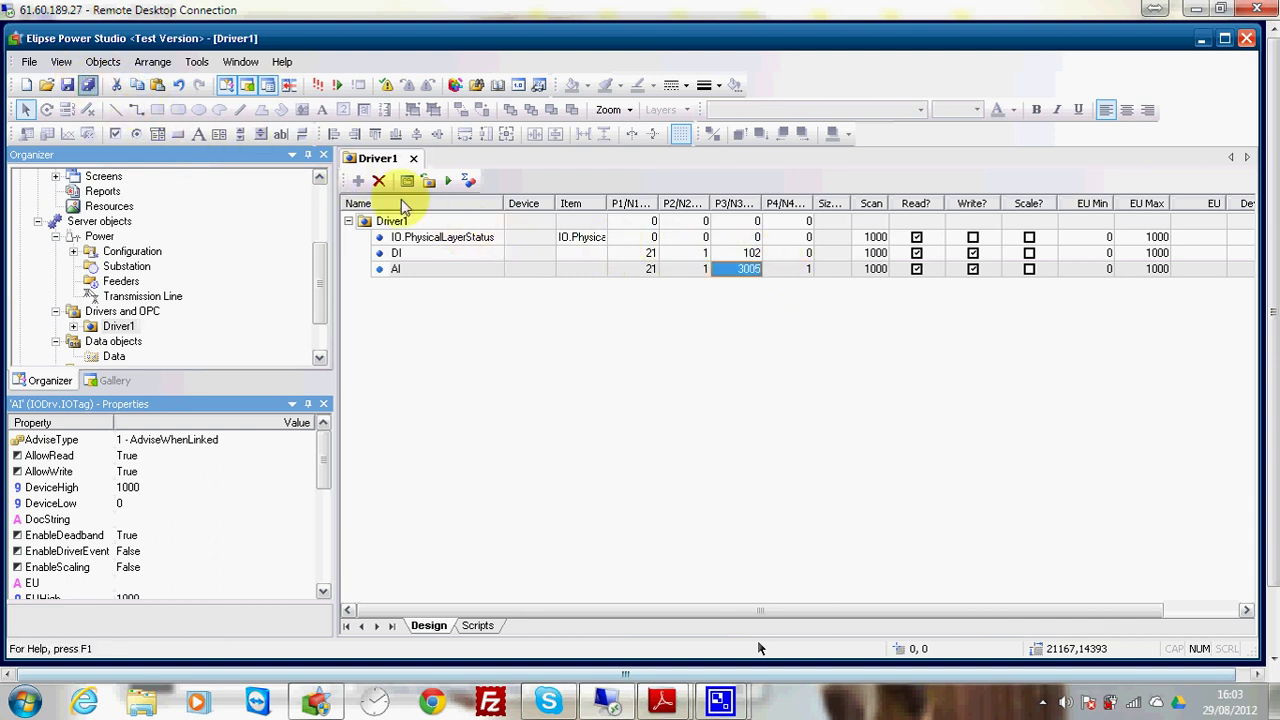
pyautogui.click(449, 184)
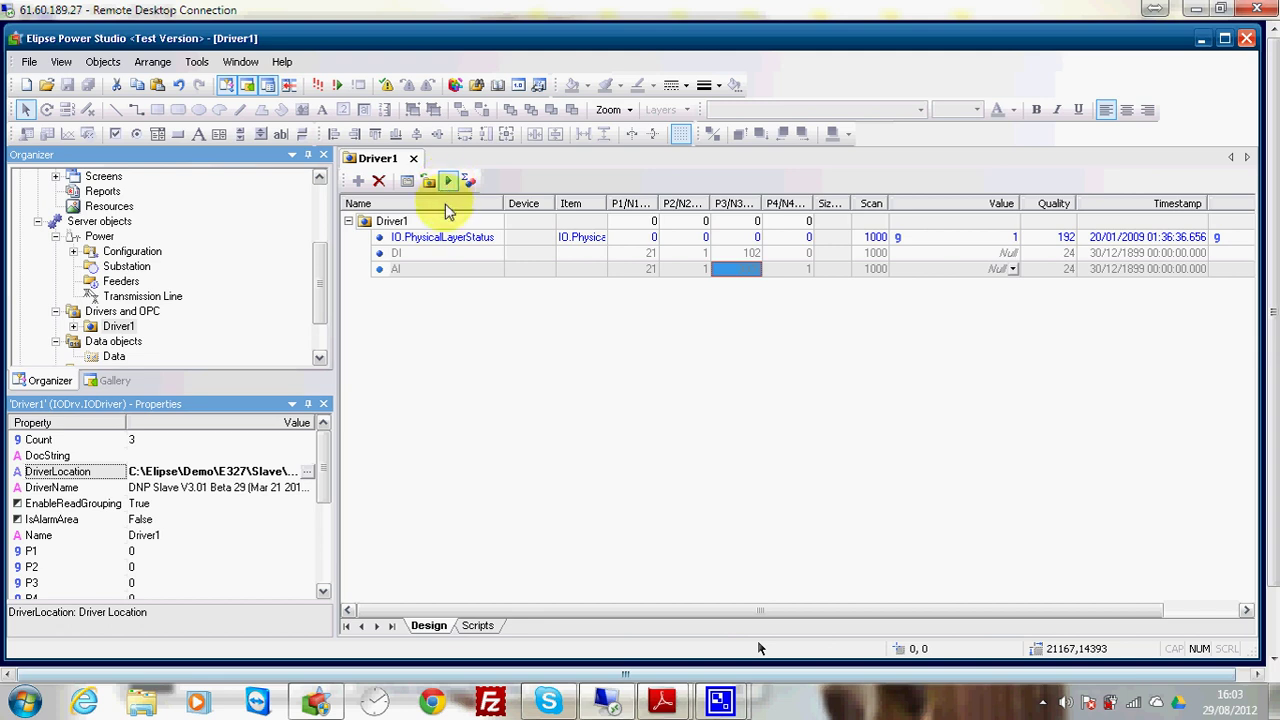
# Change the slave's AI tag value to 1.2548
pyautogui.click(962, 254)
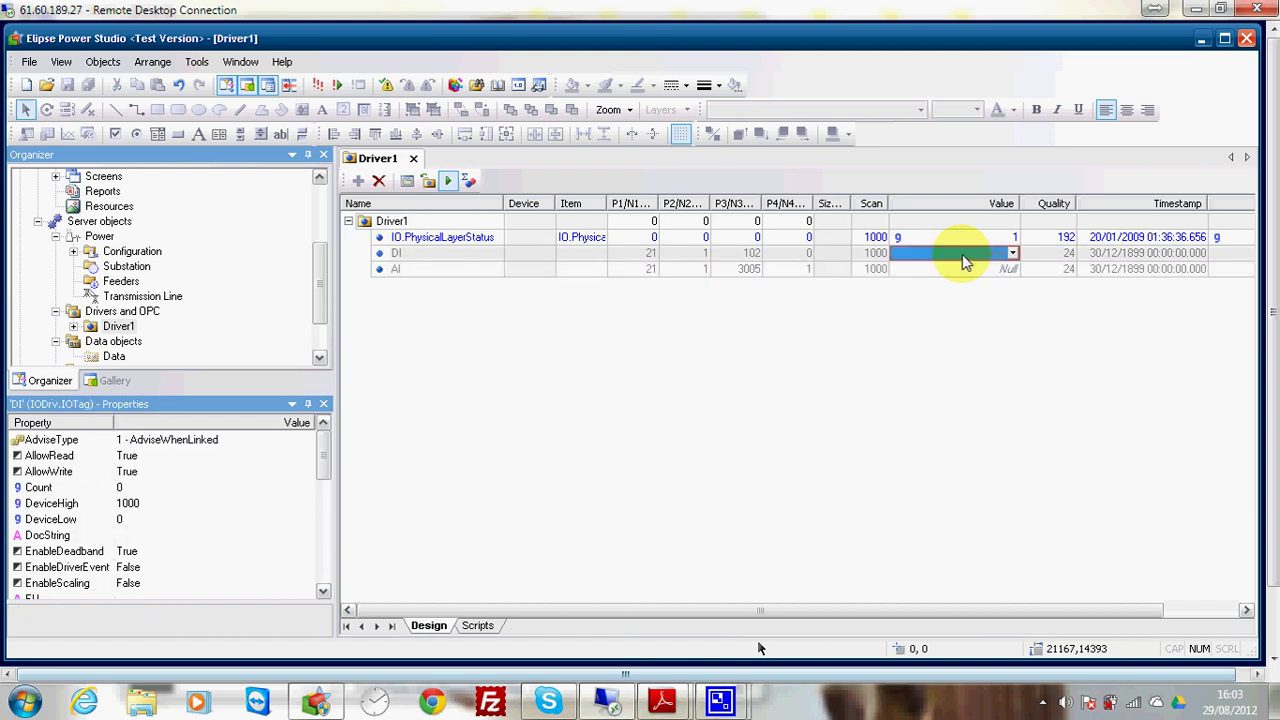
pyautogui.click(958, 270)
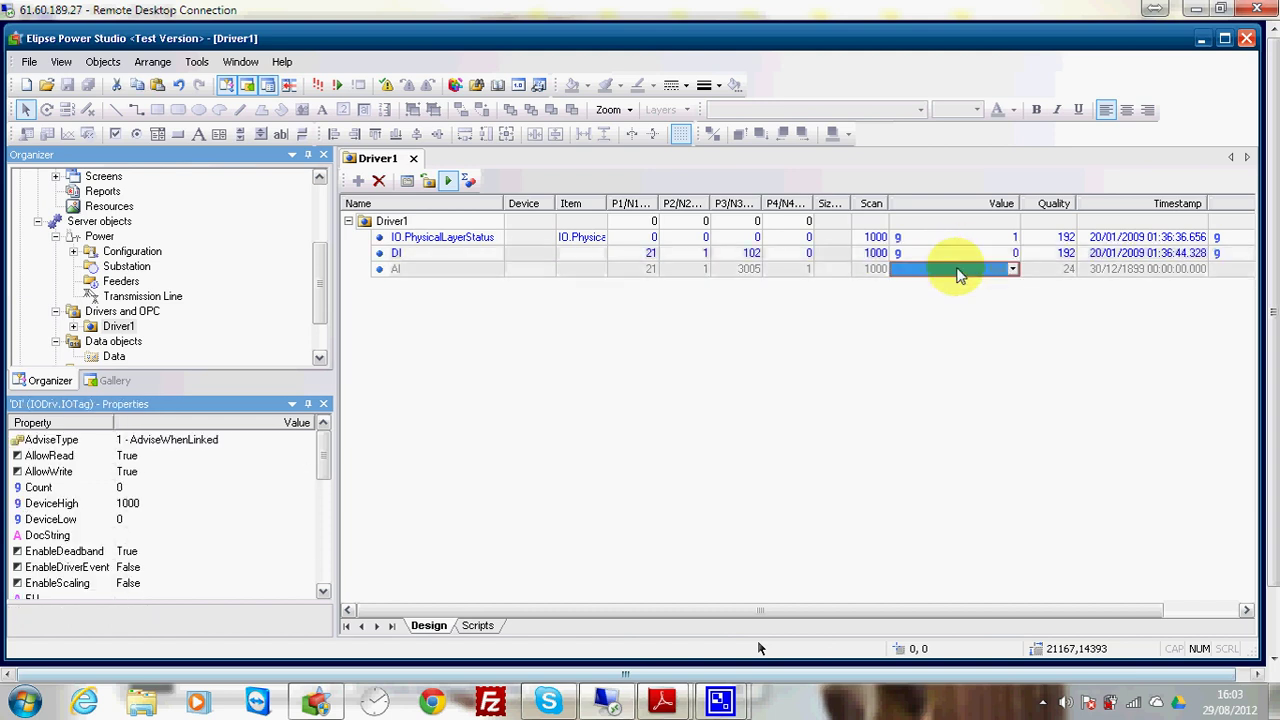
pyautogui.write('1.2548')
pyautogui.press('Return')
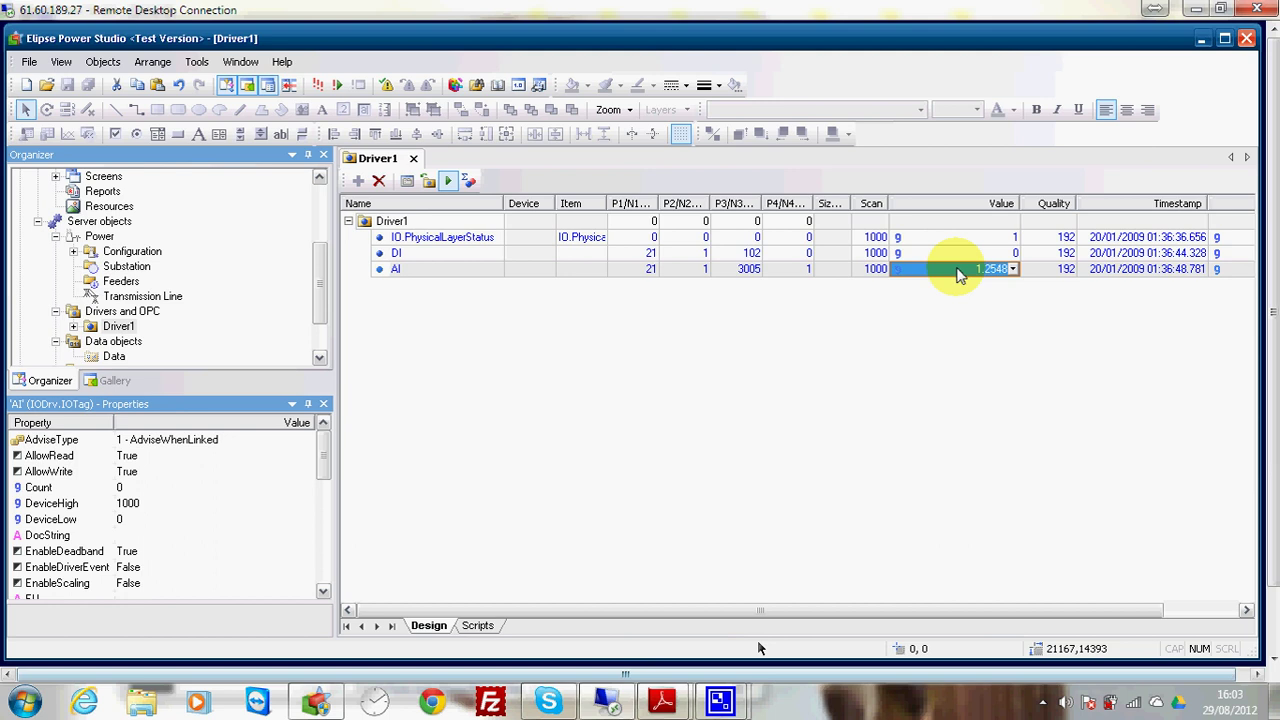
# Return from the remote session to the local project's Driver1 row
pyautogui.click(1196, 14)
pyautogui.click(672, 14)
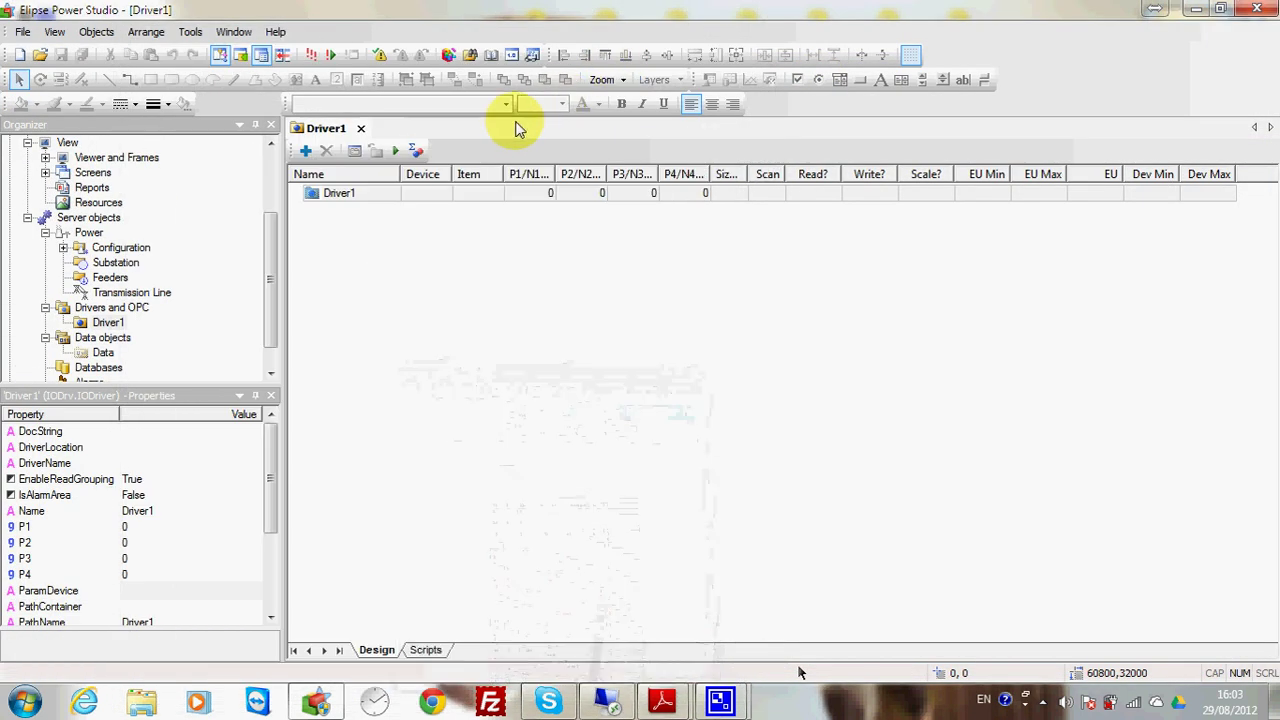
pyautogui.click(345, 194)
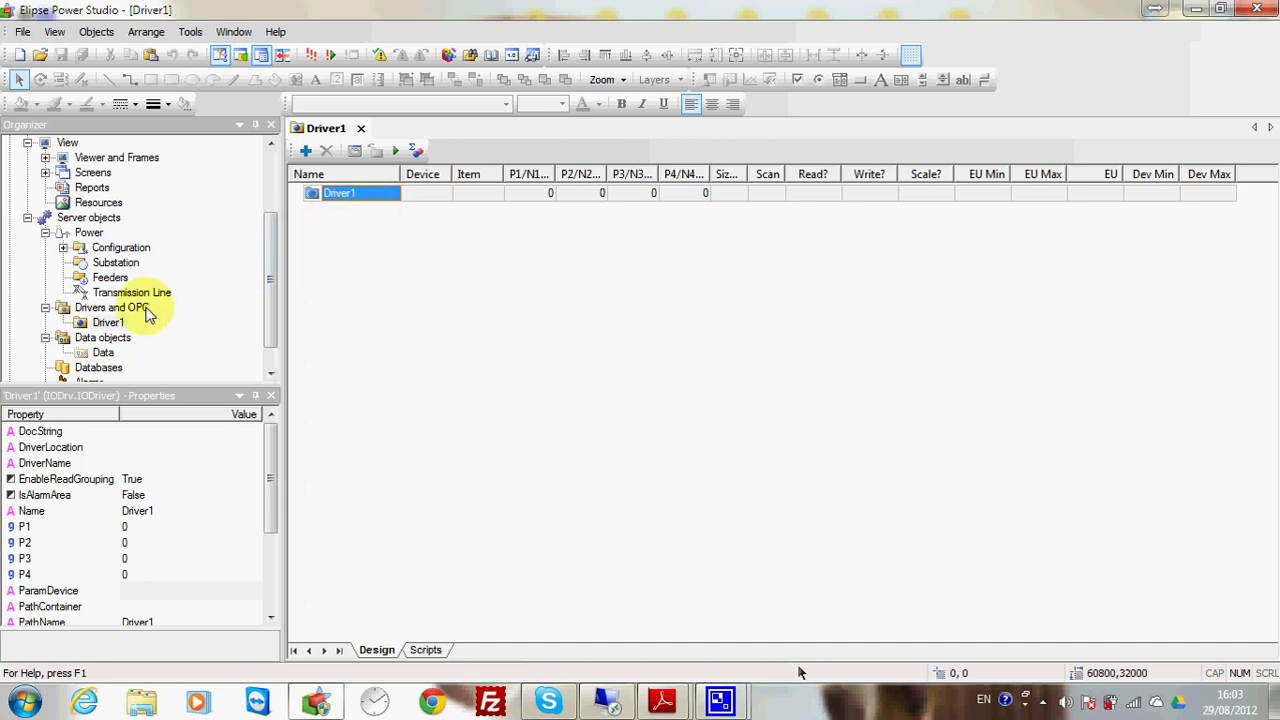
# Delete the existing Driver1 from the project
pyautogui.click(108, 323)
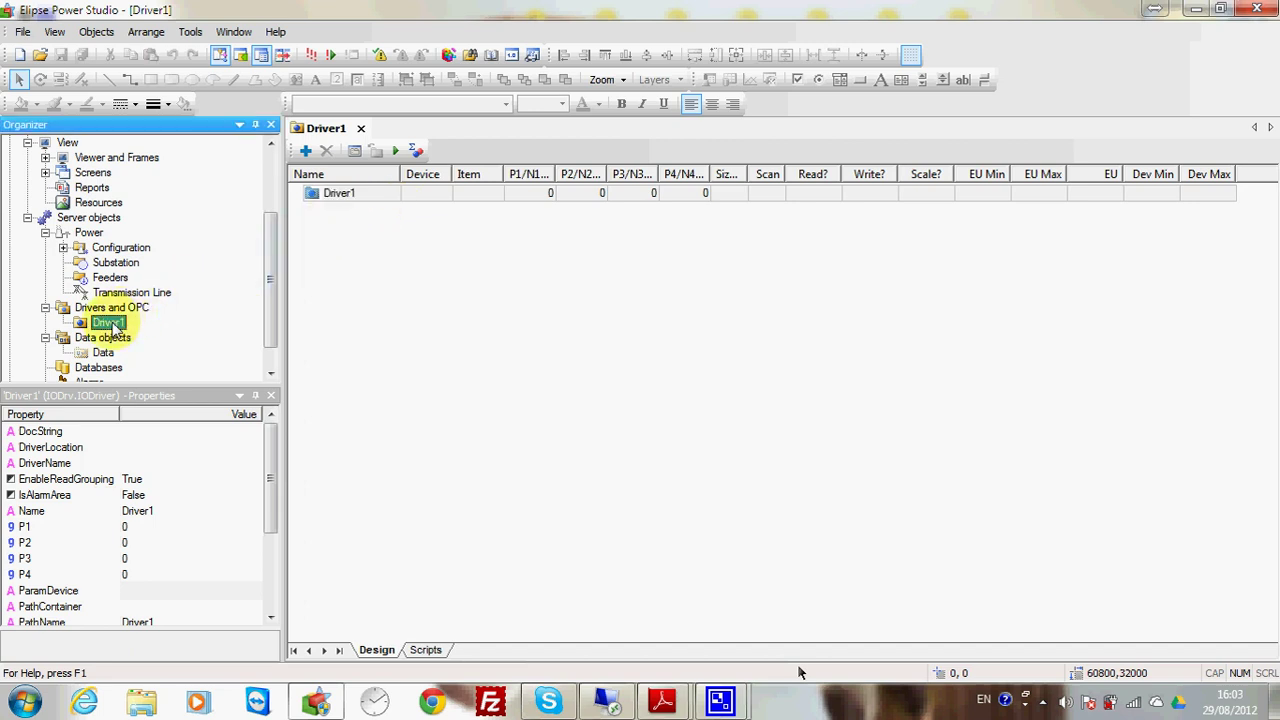
pyautogui.press('Delete')
pyautogui.click(660, 414)
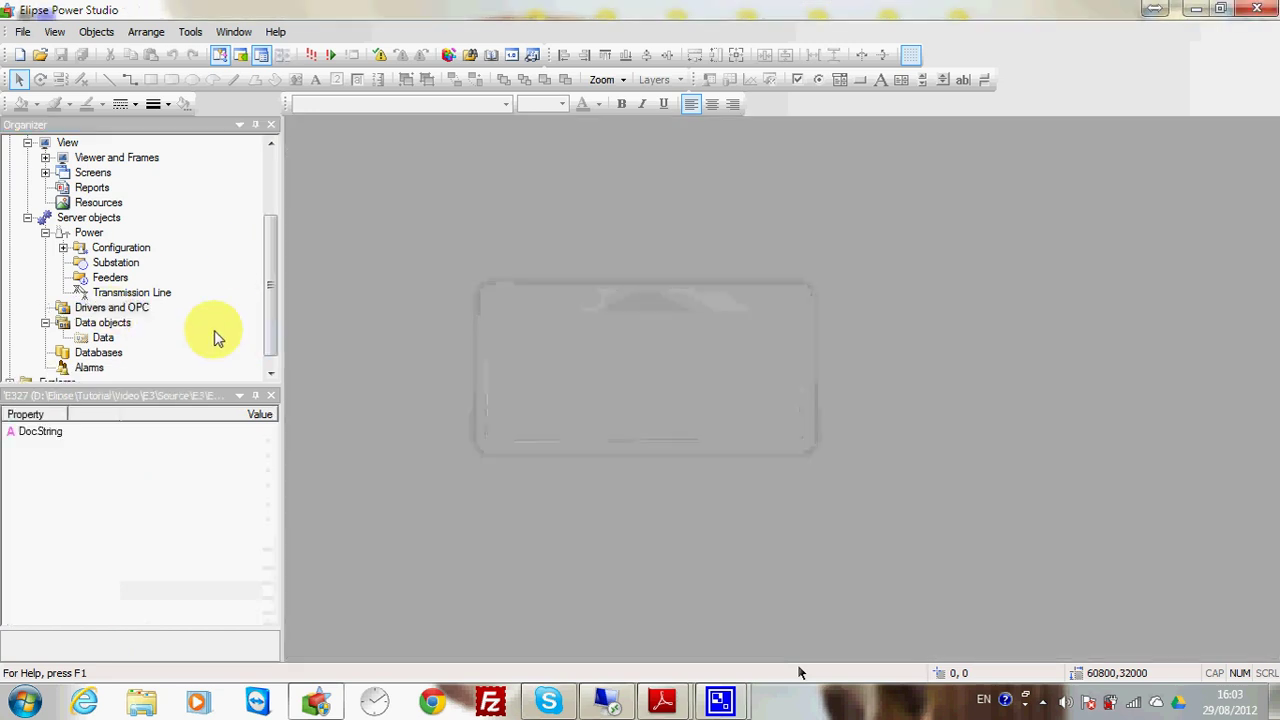
# Insert a new I/O driver into e327.prj from the Drivers and OPC folder
pyautogui.rightClick(132, 308)
pyautogui.moveTo(160, 318)
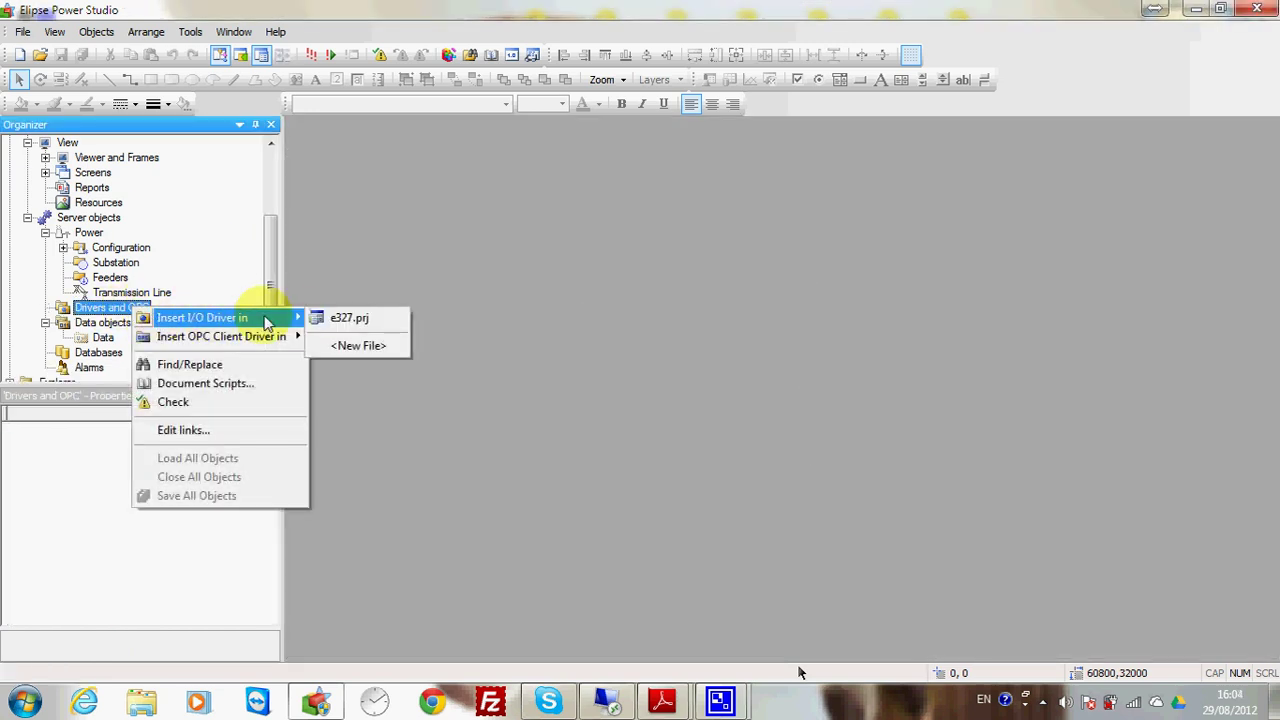
pyautogui.click(345, 318)
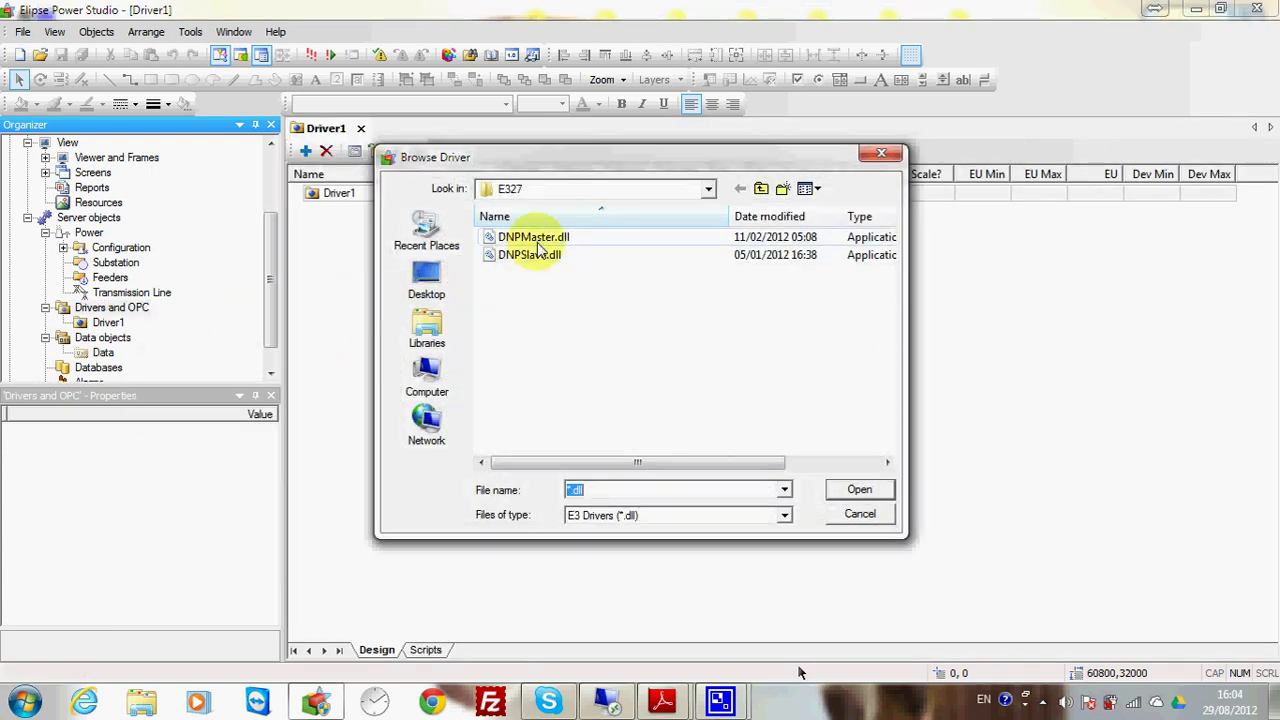
# Load DNPMaster.dll and enable Class 0 integrity polling every 120000 ms
pyautogui.doubleClick(538, 240)
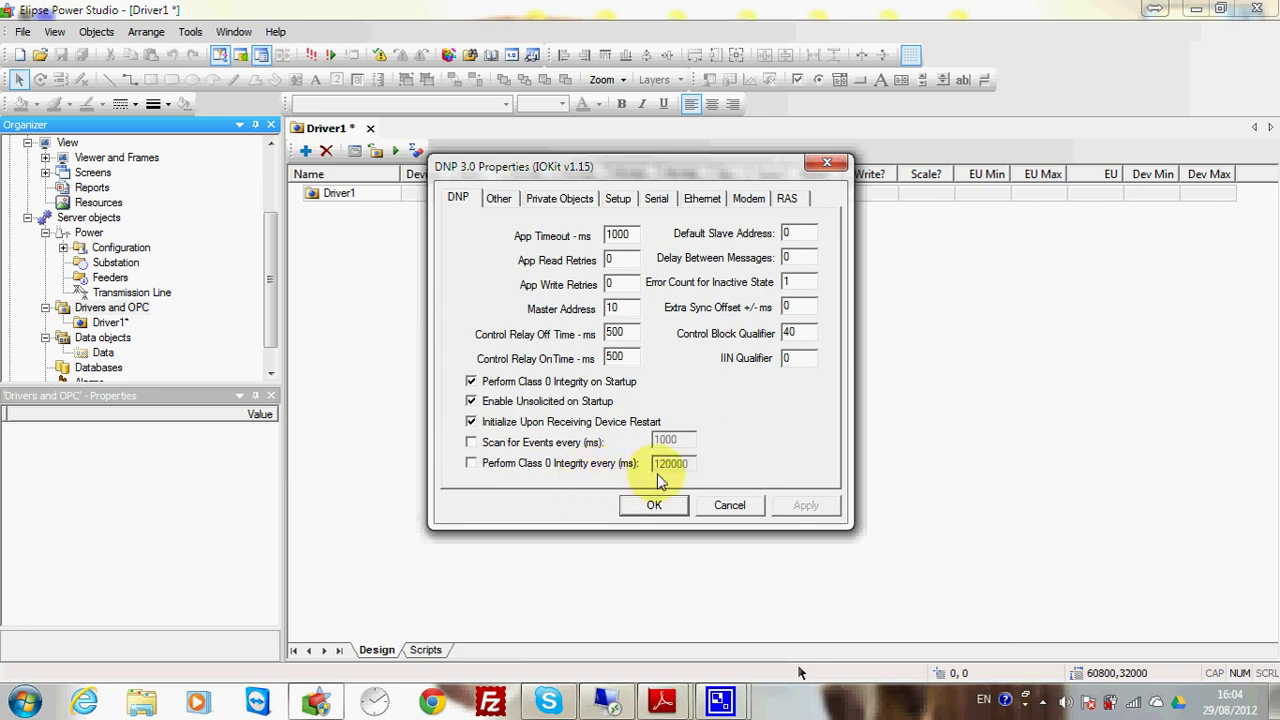
pyautogui.click(471, 465)
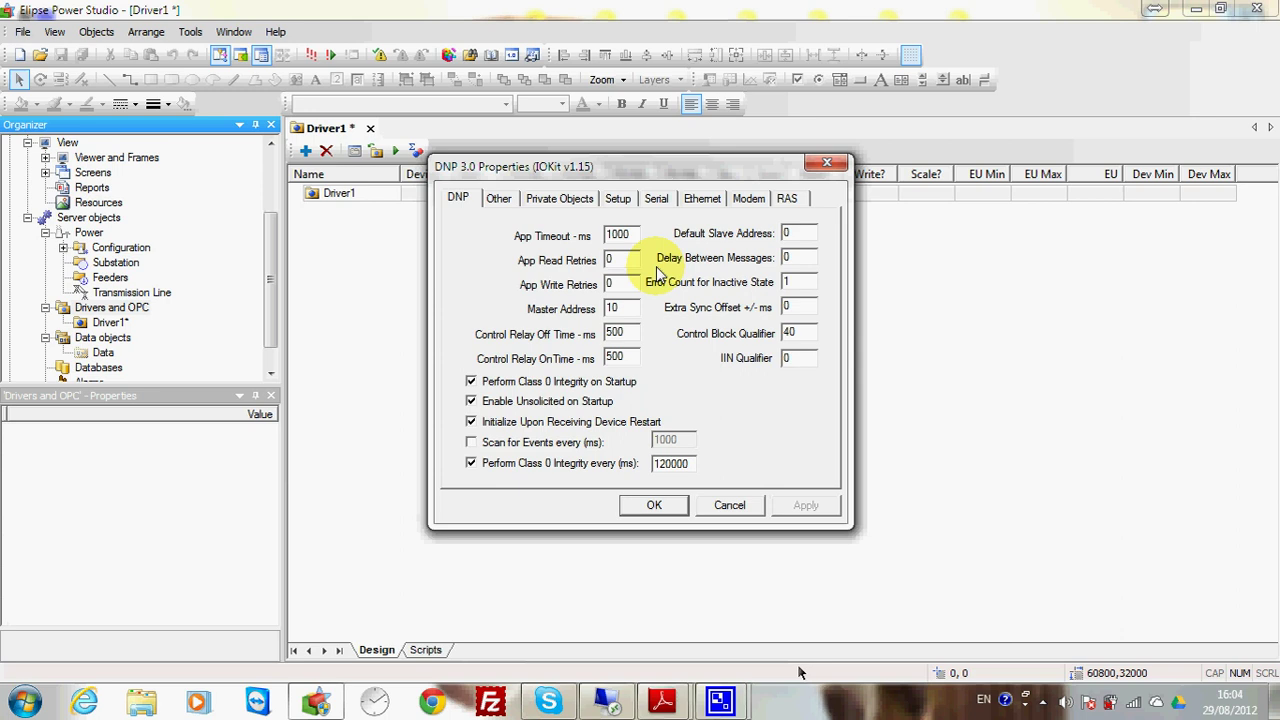
pyautogui.click(502, 201)
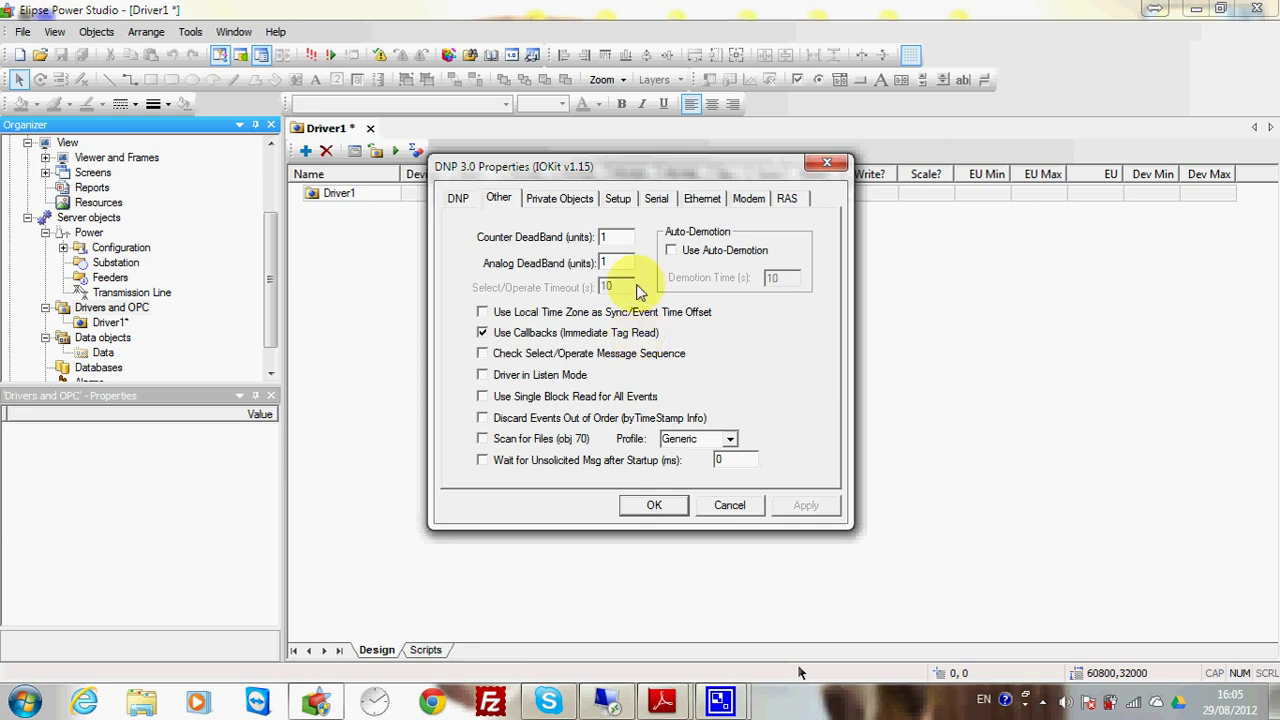
# Set the physical layer to Ethernet, with slave IP 61.60.189.27 on port 20000
pyautogui.click(585, 203)
pyautogui.click(618, 198)
pyautogui.click(566, 229)
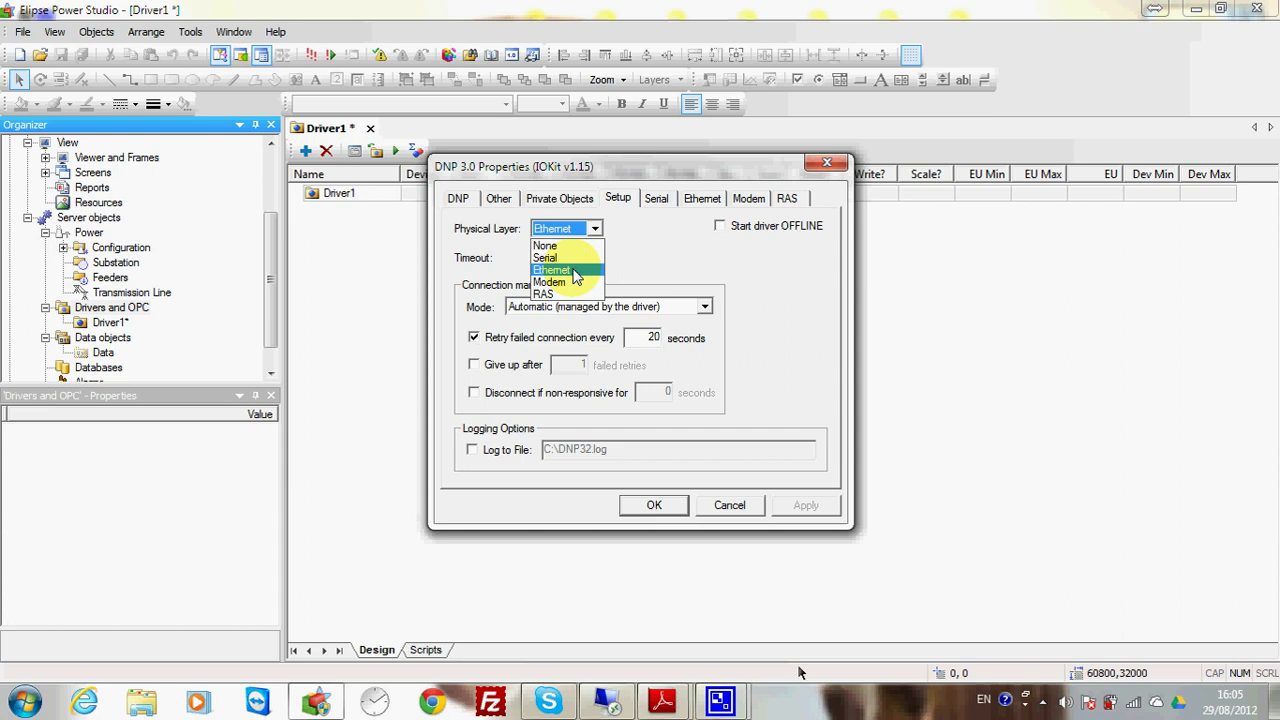
pyautogui.click(577, 270)
pyautogui.click(700, 199)
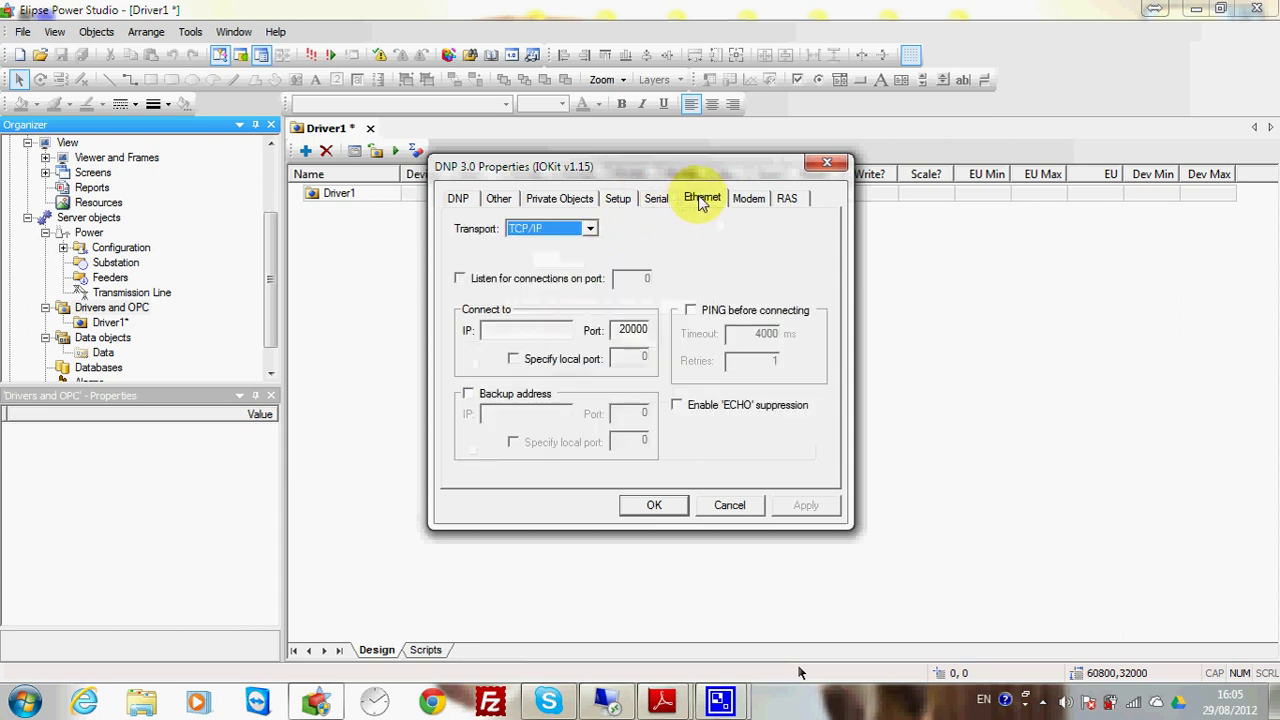
pyautogui.click(533, 338)
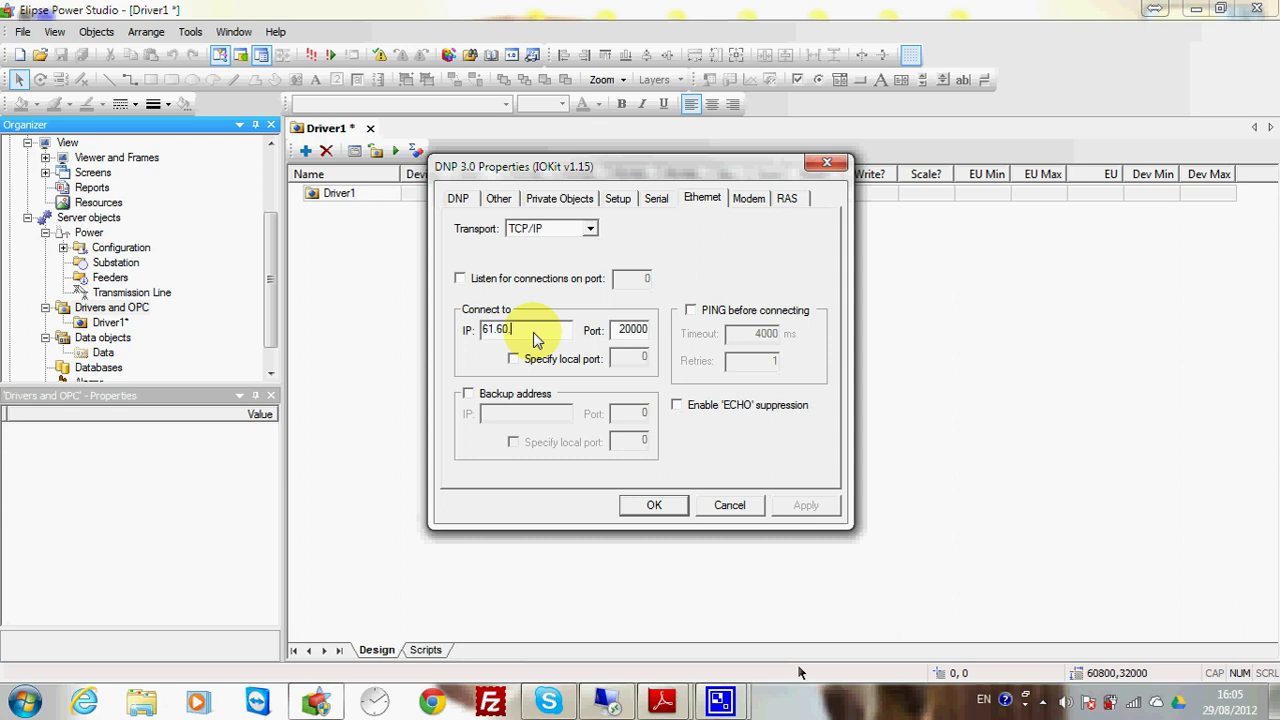
pyautogui.write('189.27')
pyautogui.doubleClick(627, 332)
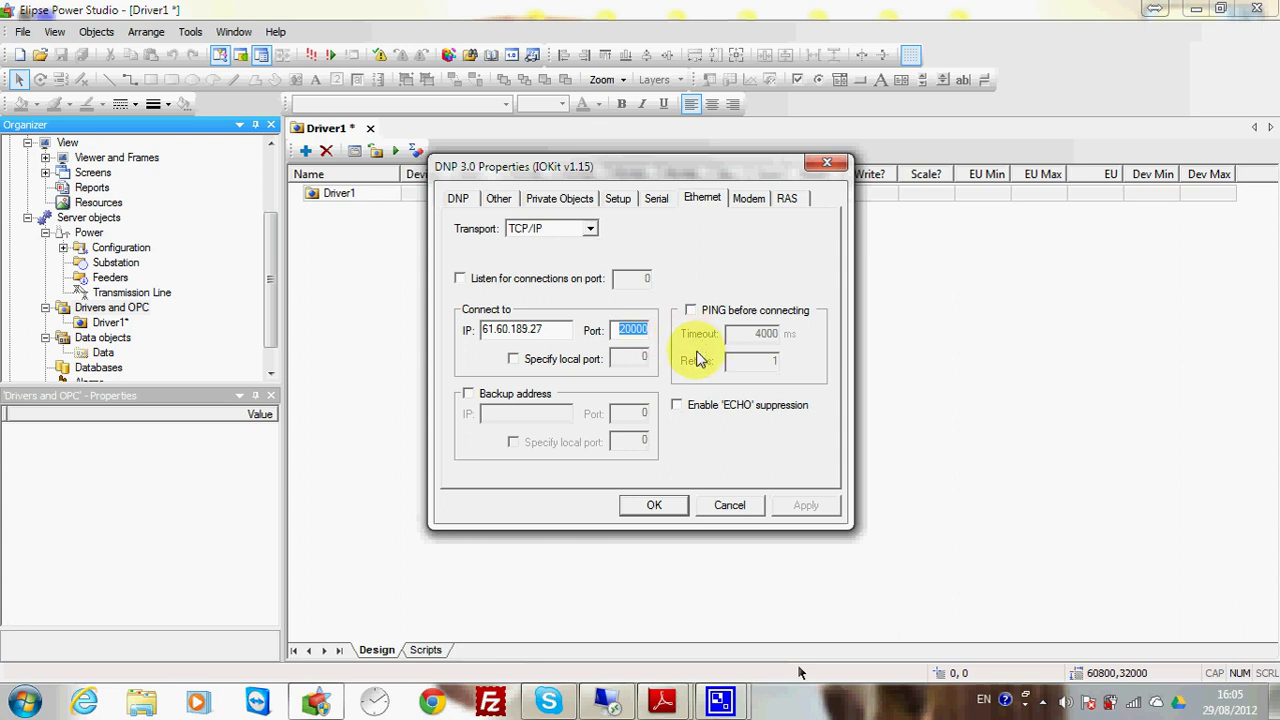
# Confirm the DNP settings and add the IOKit IO.PhysicalLayerStatus tag to Driver1
pyautogui.click(656, 507)
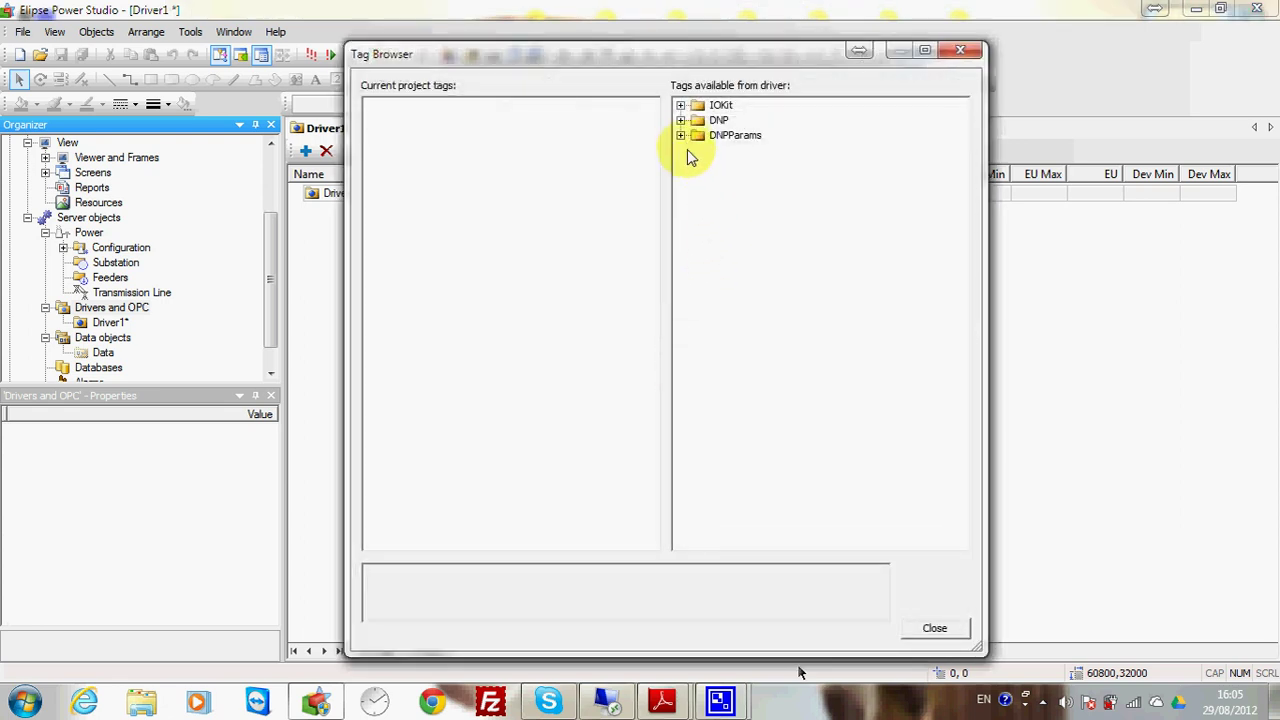
pyautogui.click(680, 105)
pyautogui.click(698, 120)
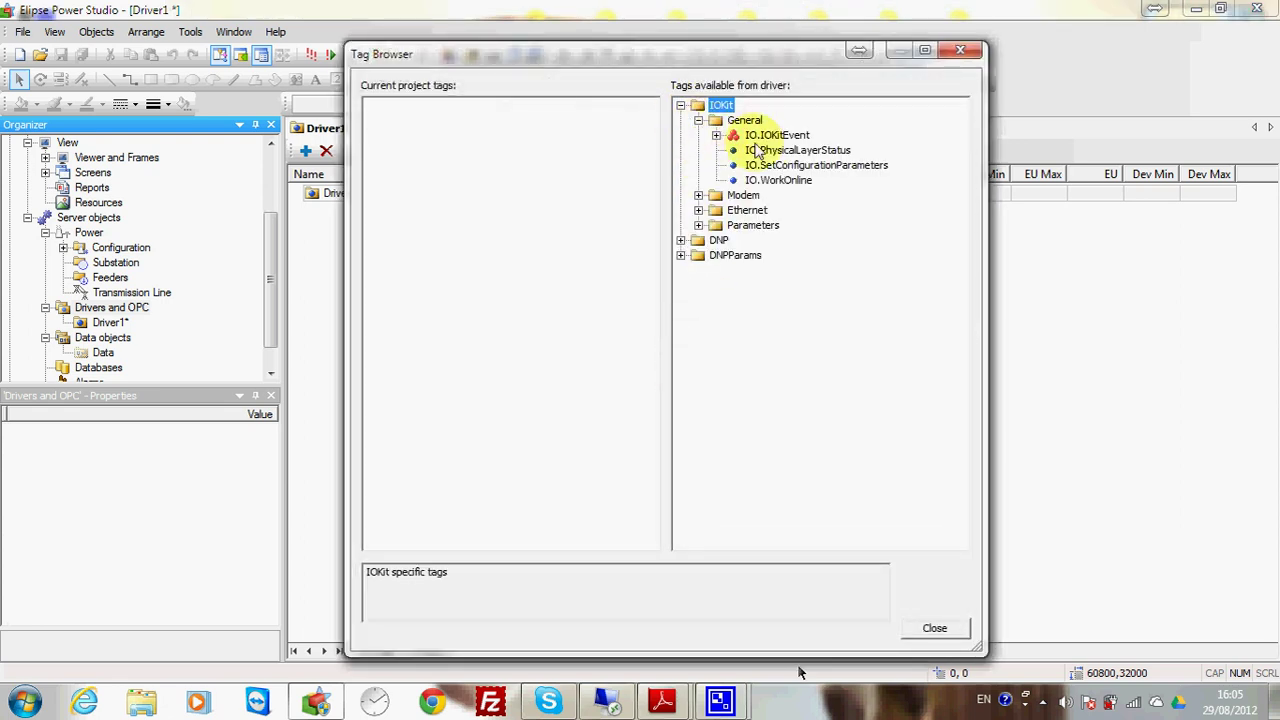
pyautogui.click(768, 152)
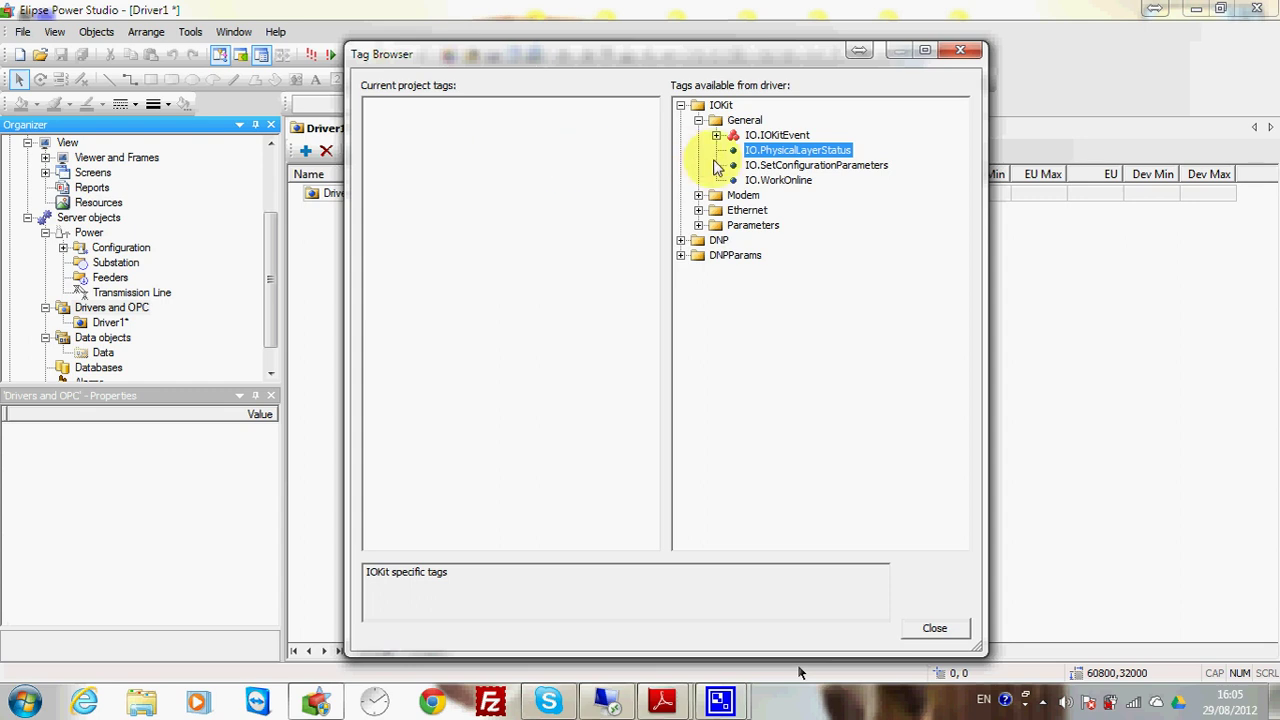
pyautogui.moveTo(762, 155); pyautogui.dragTo(592, 168)
# Add the DNP group's DI and AI tags to Driver1
pyautogui.click(770, 170)
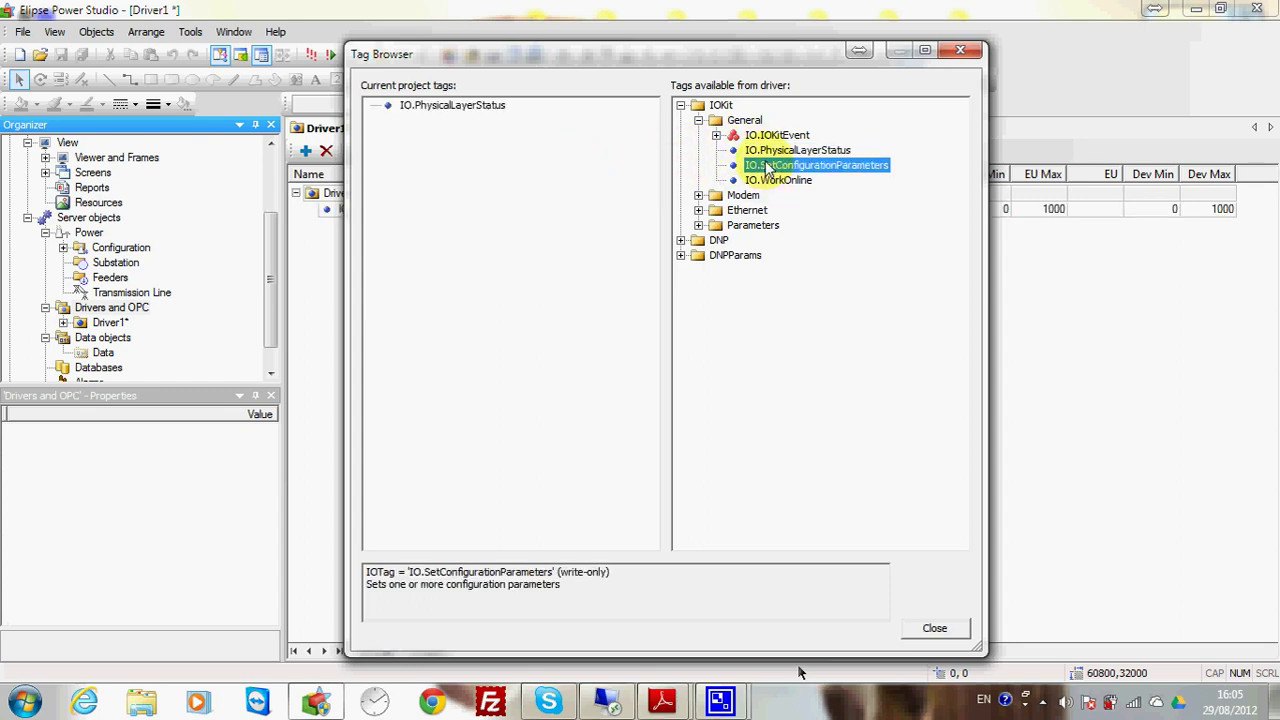
pyautogui.click(770, 181)
pyautogui.click(745, 193)
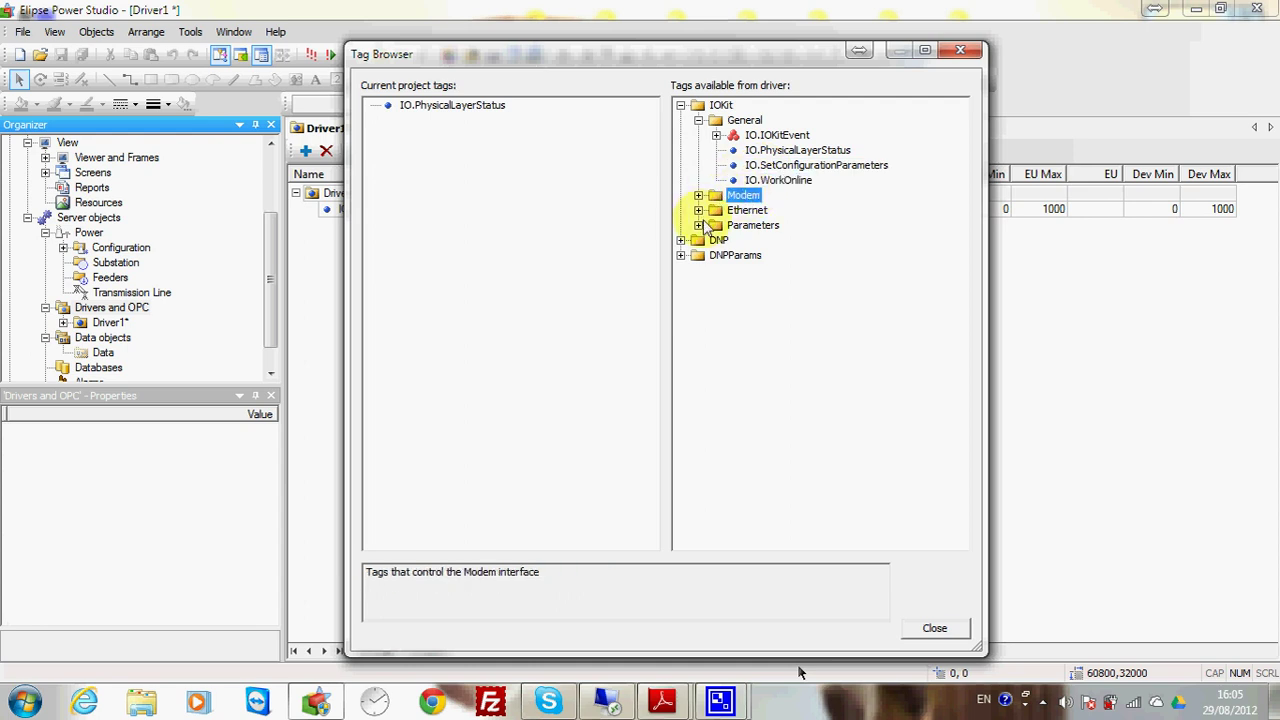
pyautogui.click(680, 241)
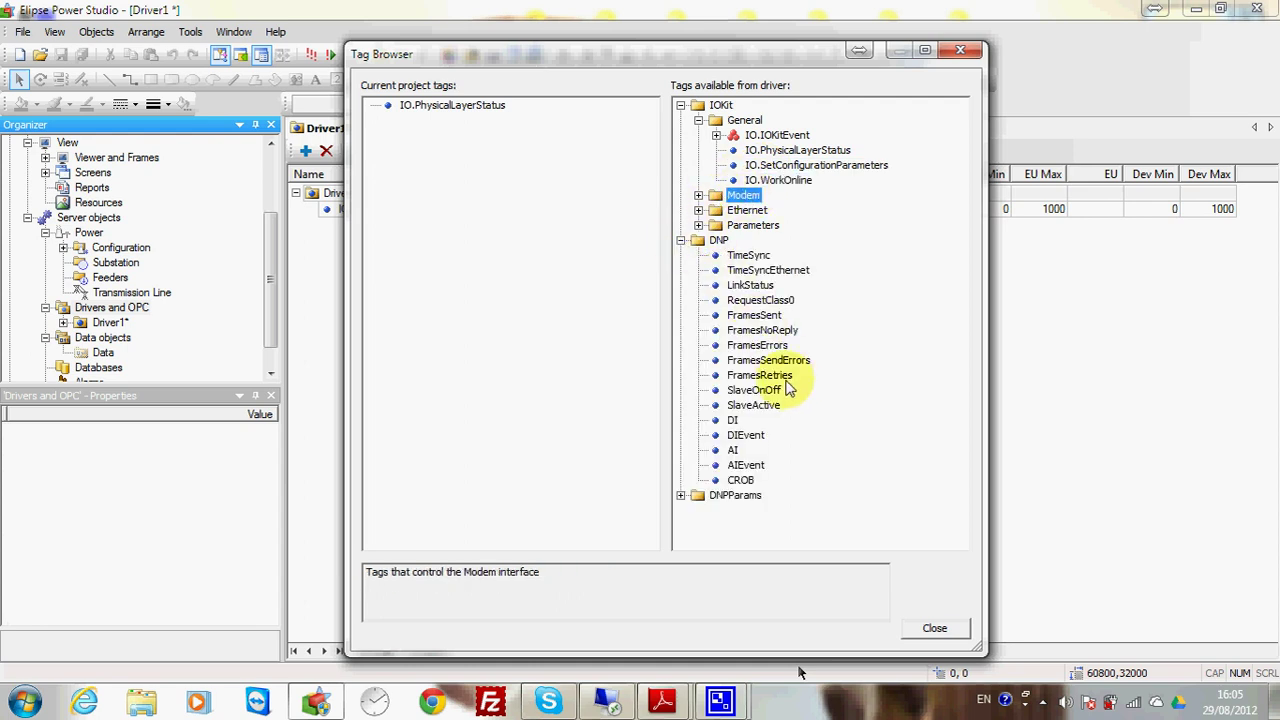
pyautogui.click(734, 451)
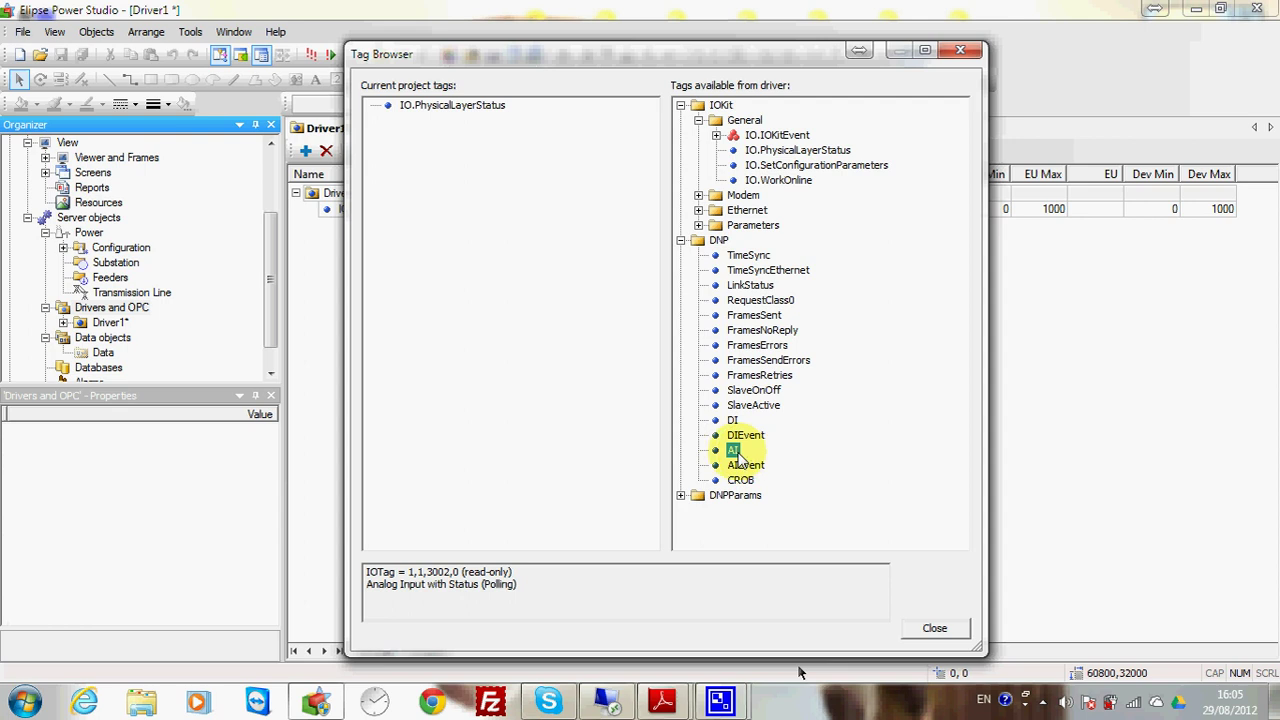
pyautogui.click(733, 420)
pyautogui.moveTo(618, 397); pyautogui.dragTo(620, 397)
pyautogui.moveTo(733, 451); pyautogui.dragTo(643, 417)
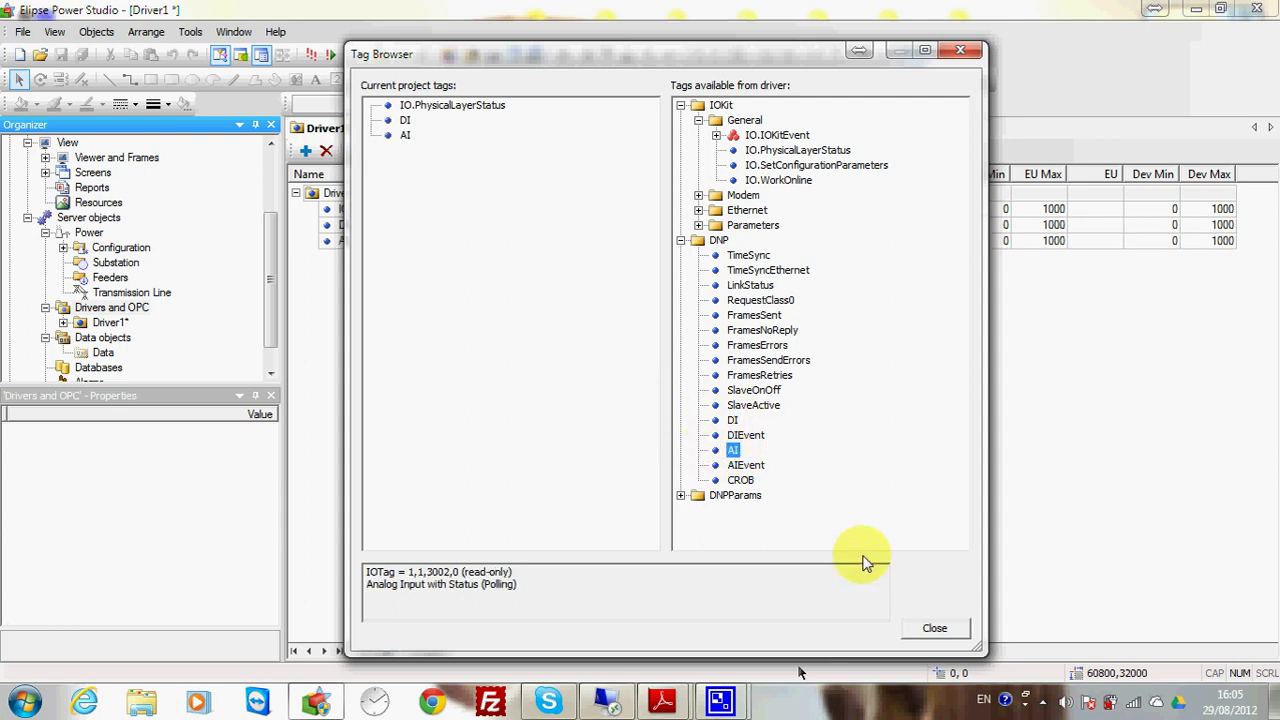
# Close the tag browser and review the DI tag's parameters (1, 1, 102)
pyautogui.click(929, 627)
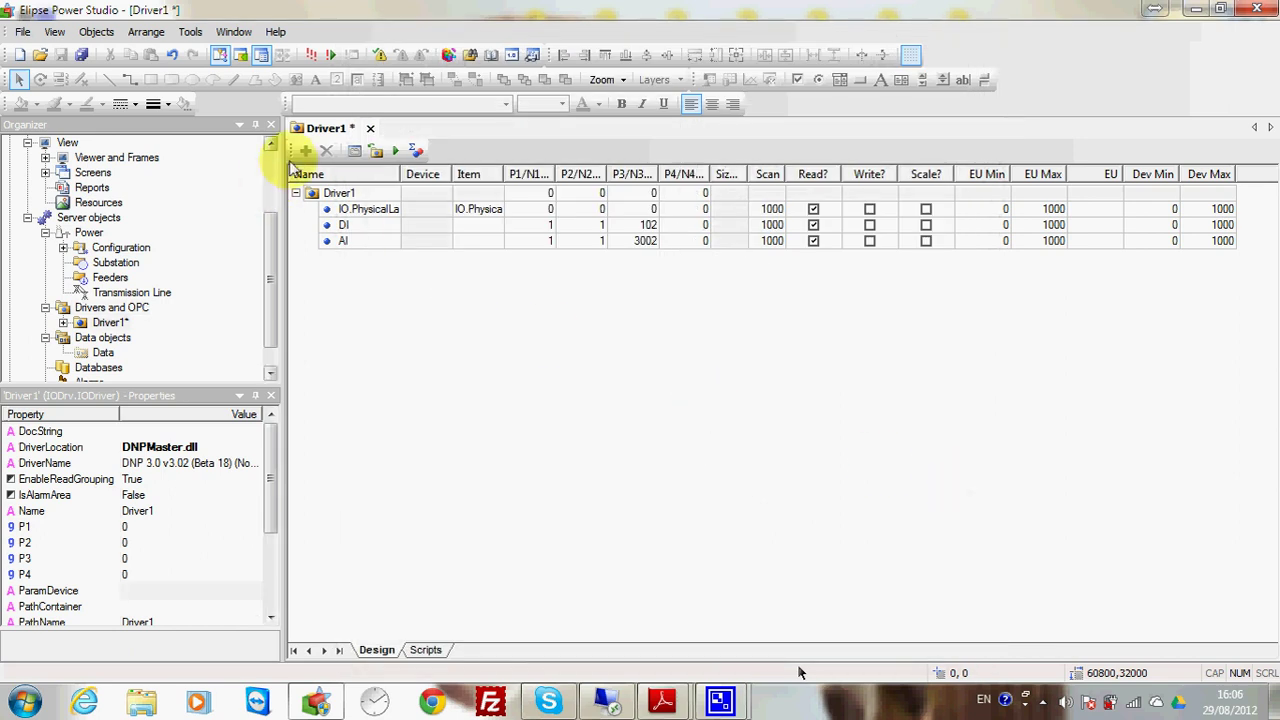
pyautogui.click(318, 192)
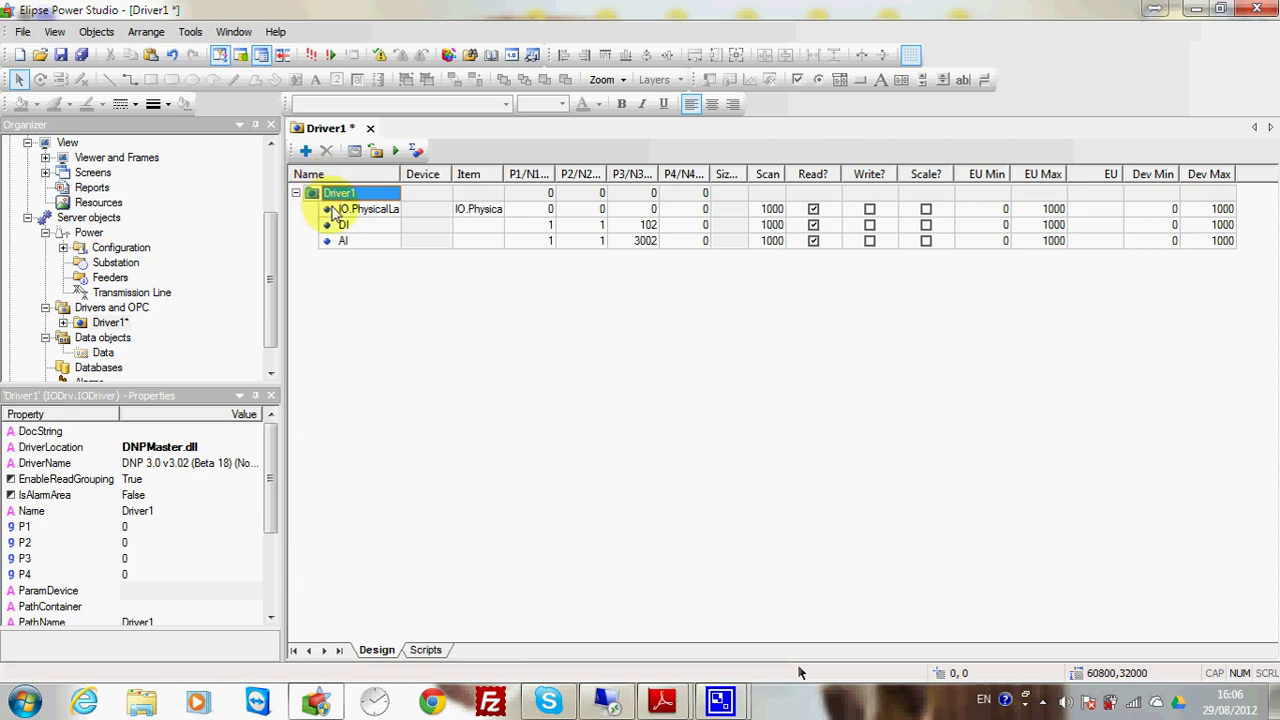
pyautogui.click(549, 229)
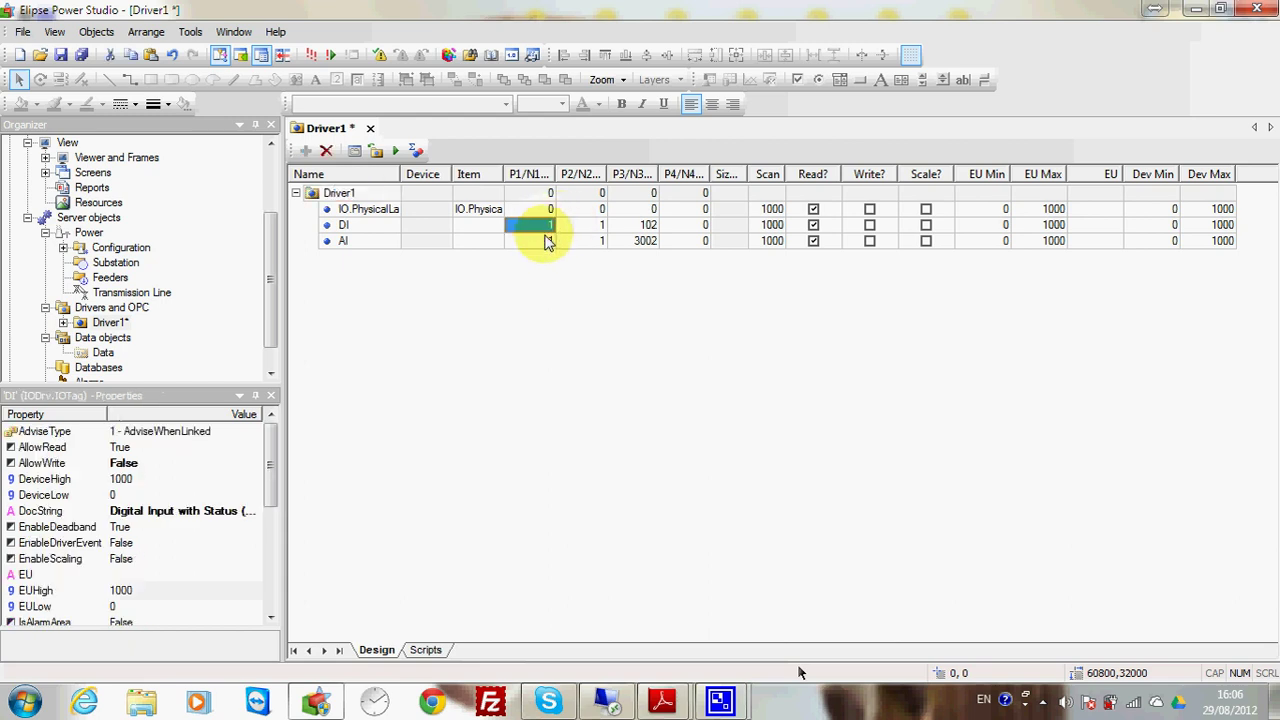
pyautogui.click(678, 703)
pyautogui.click(728, 585)
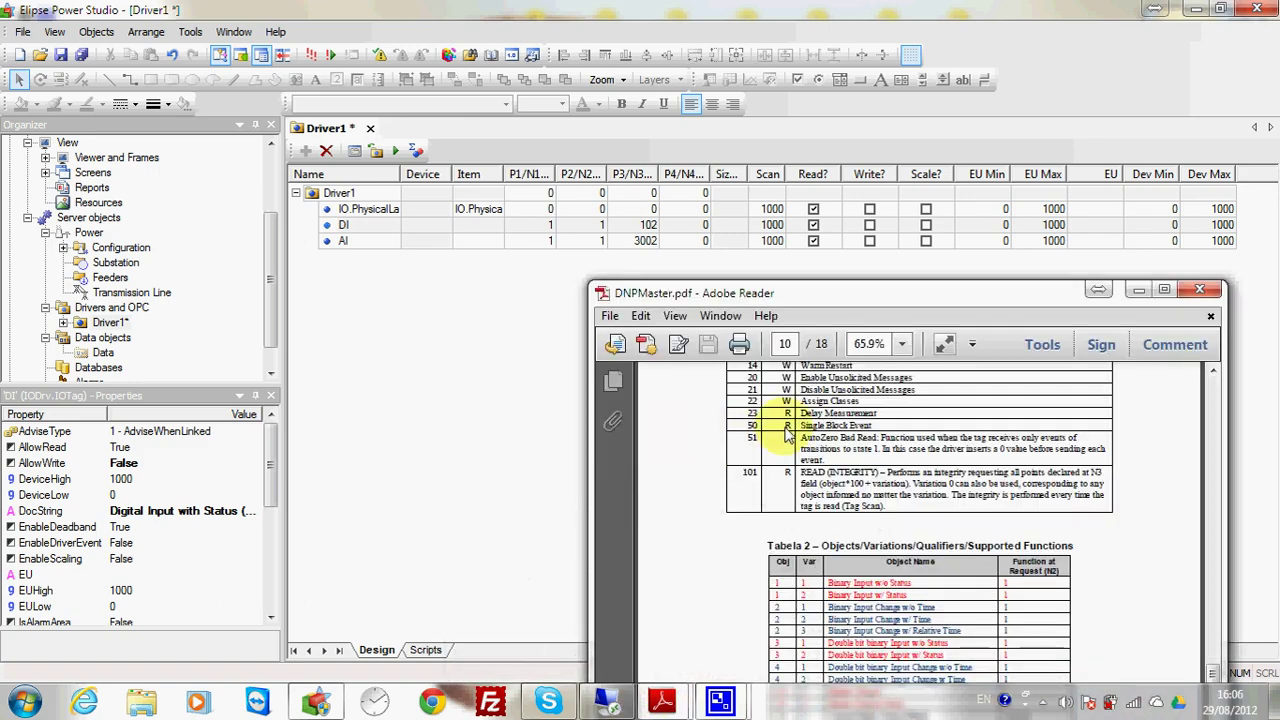
pyautogui.moveTo(800, 305); pyautogui.dragTo(482, 70)
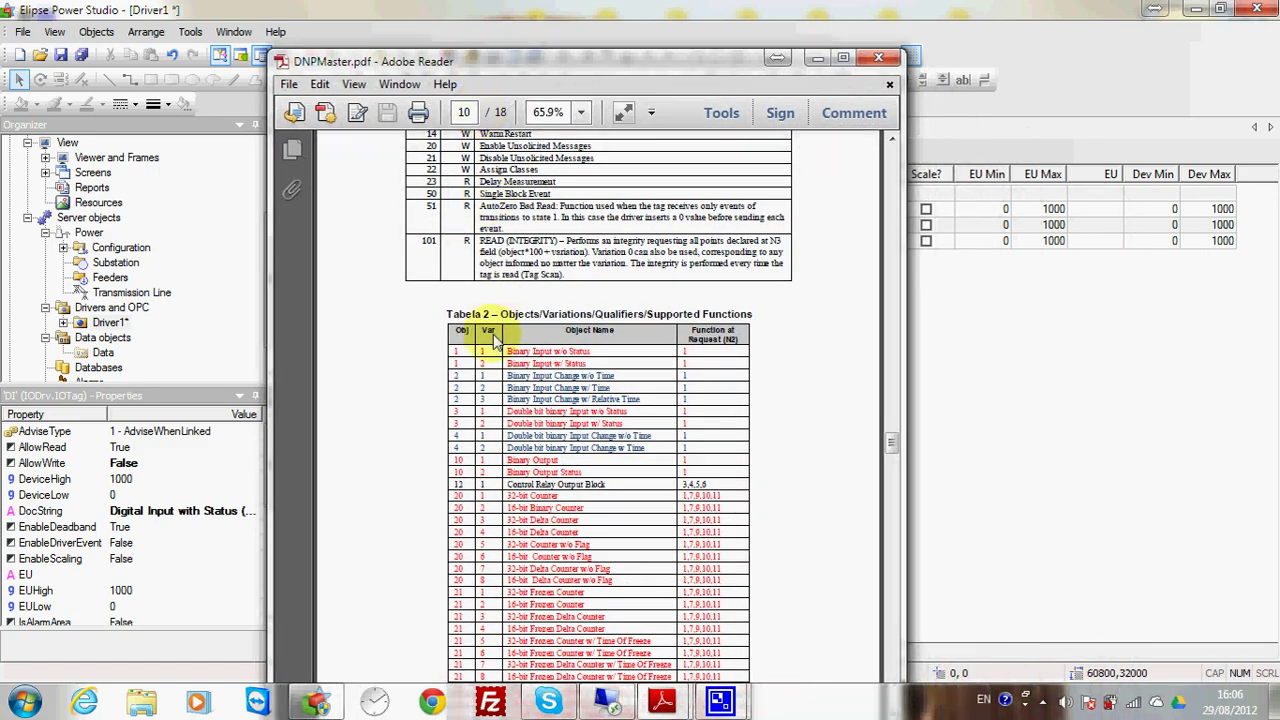
pyautogui.scroll(3, 493, 347)
pyautogui.scroll(15, 493, 347)
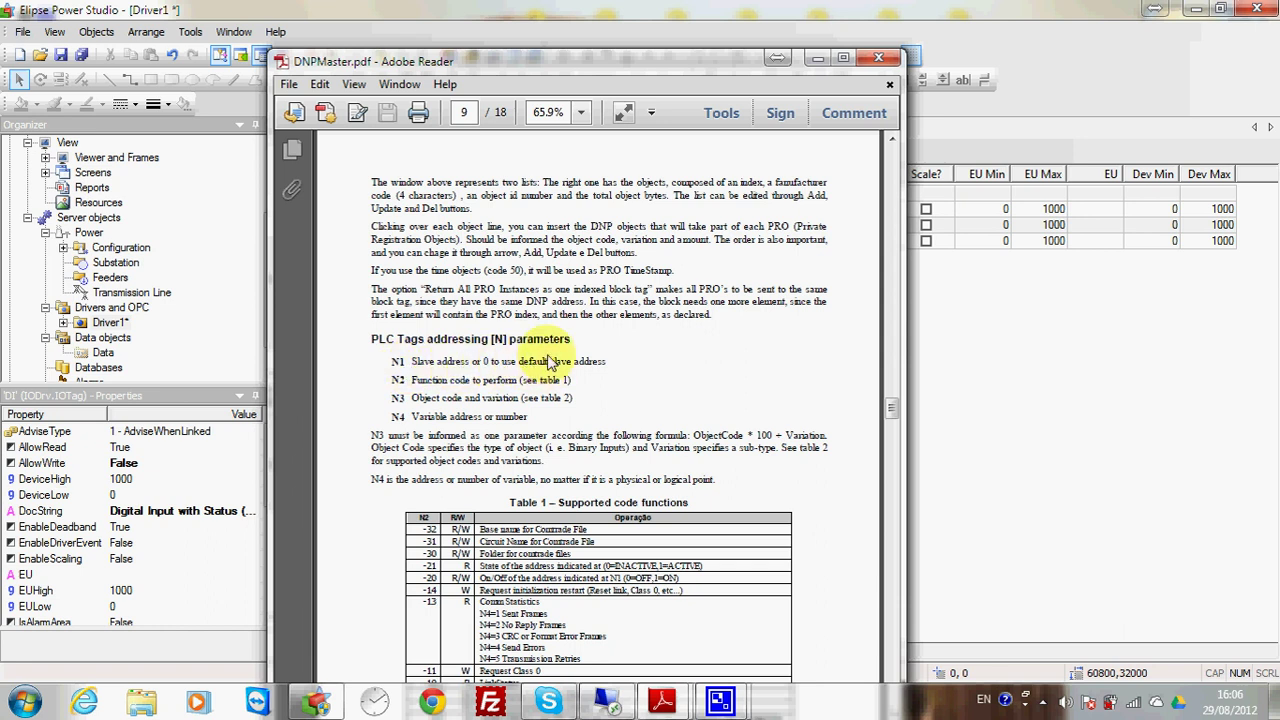
pyautogui.scroll(-3, 528, 371)
pyautogui.scroll(-1, 547, 270)
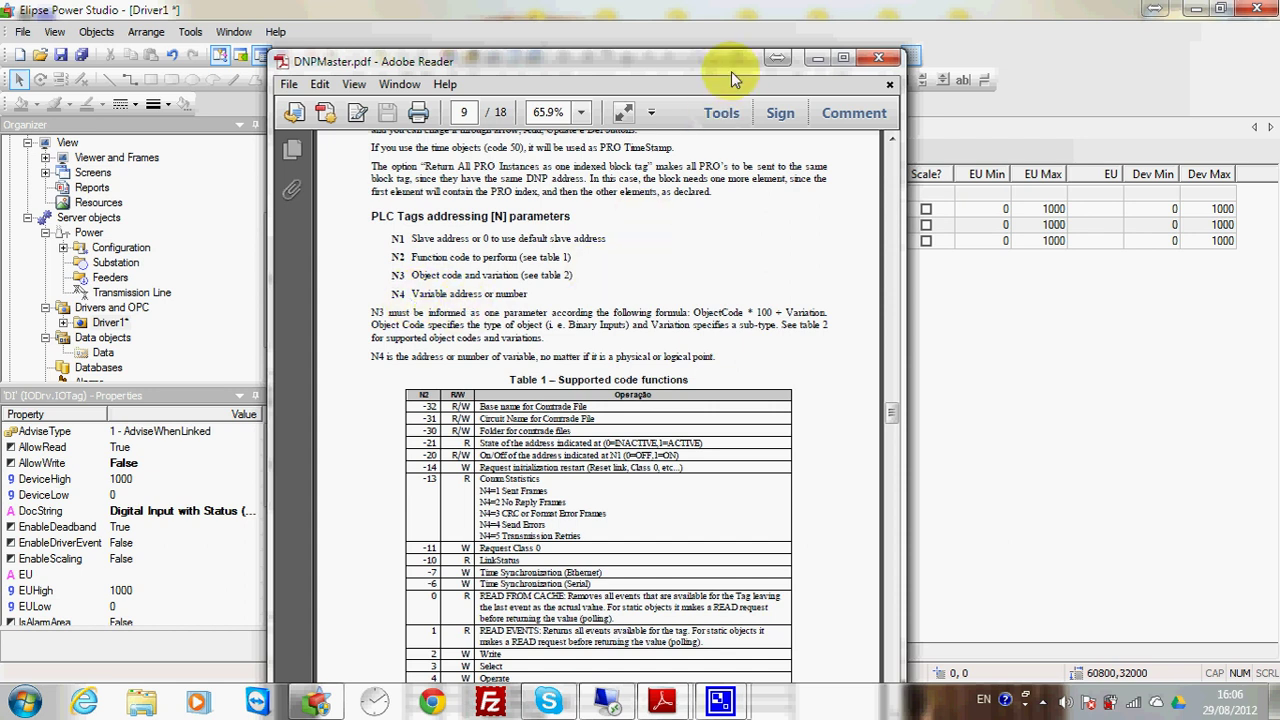
pyautogui.moveTo(731, 71); pyautogui.dragTo(675, 76)
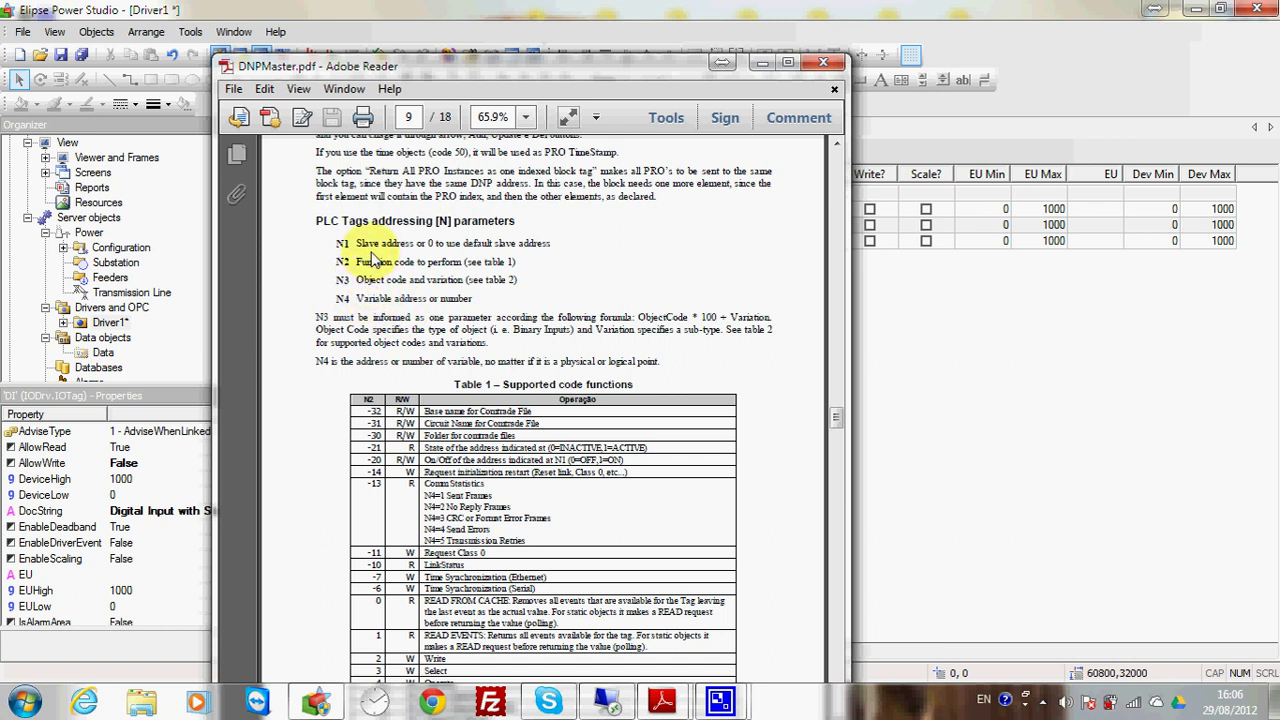
pyautogui.click(758, 65)
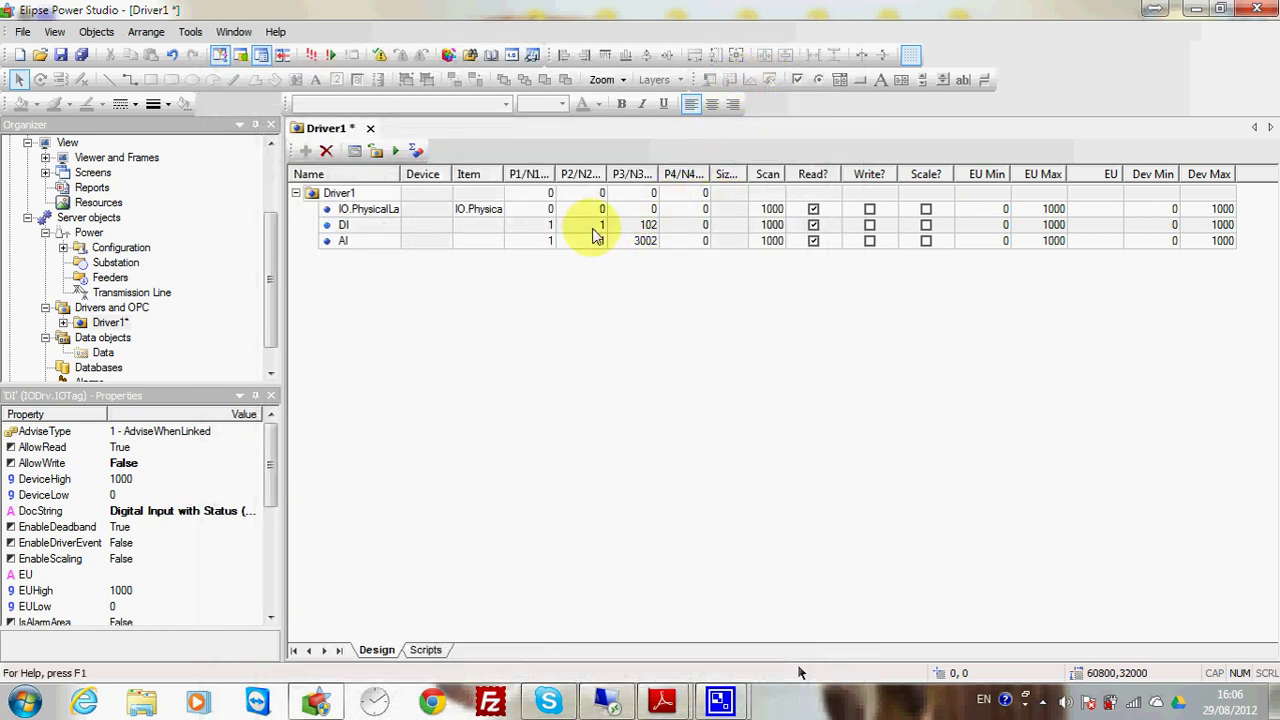
# Set the AI tag's N3 to 3005 and N4 to 1, then save the driver
pyautogui.click(545, 239)
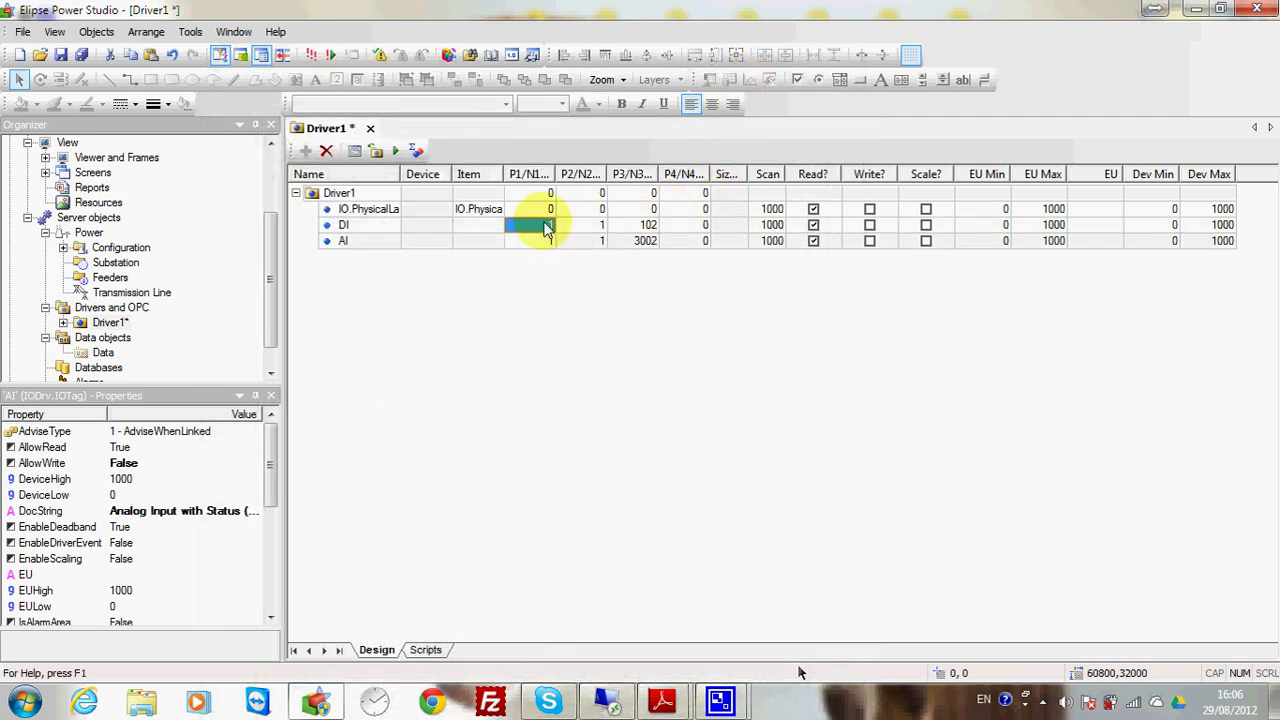
pyautogui.click(545, 222)
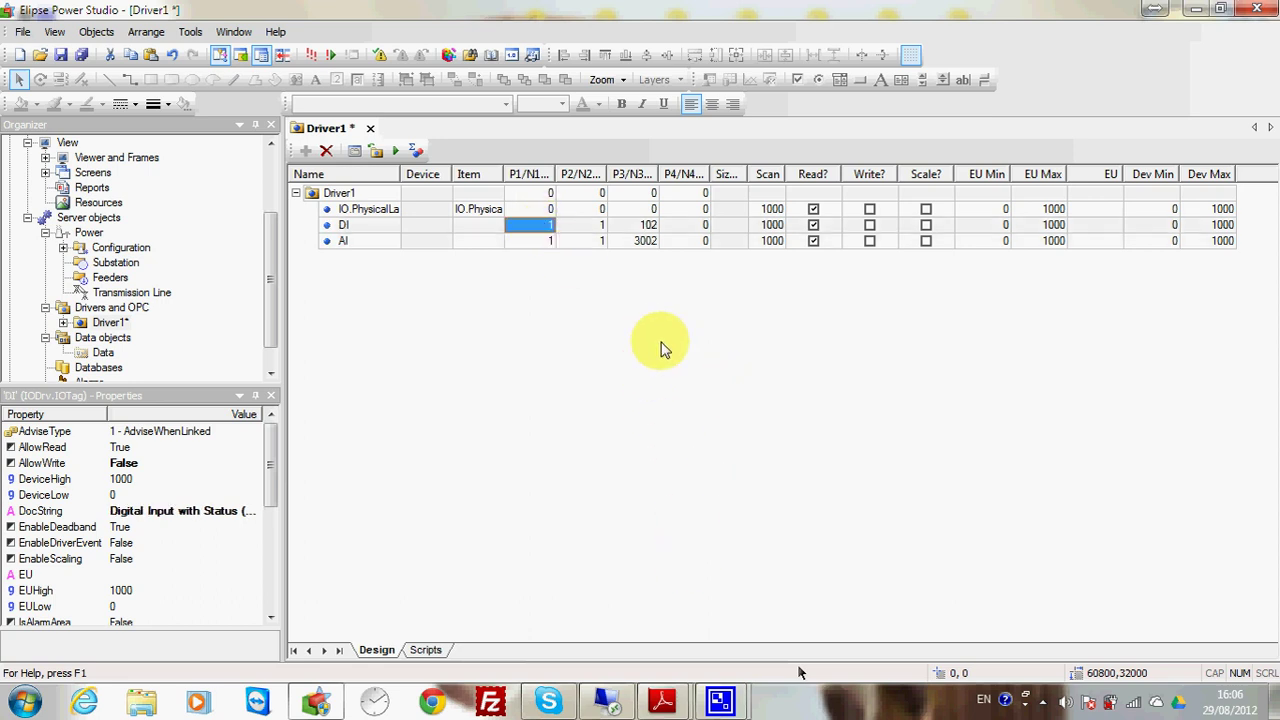
pyautogui.click(630, 225)
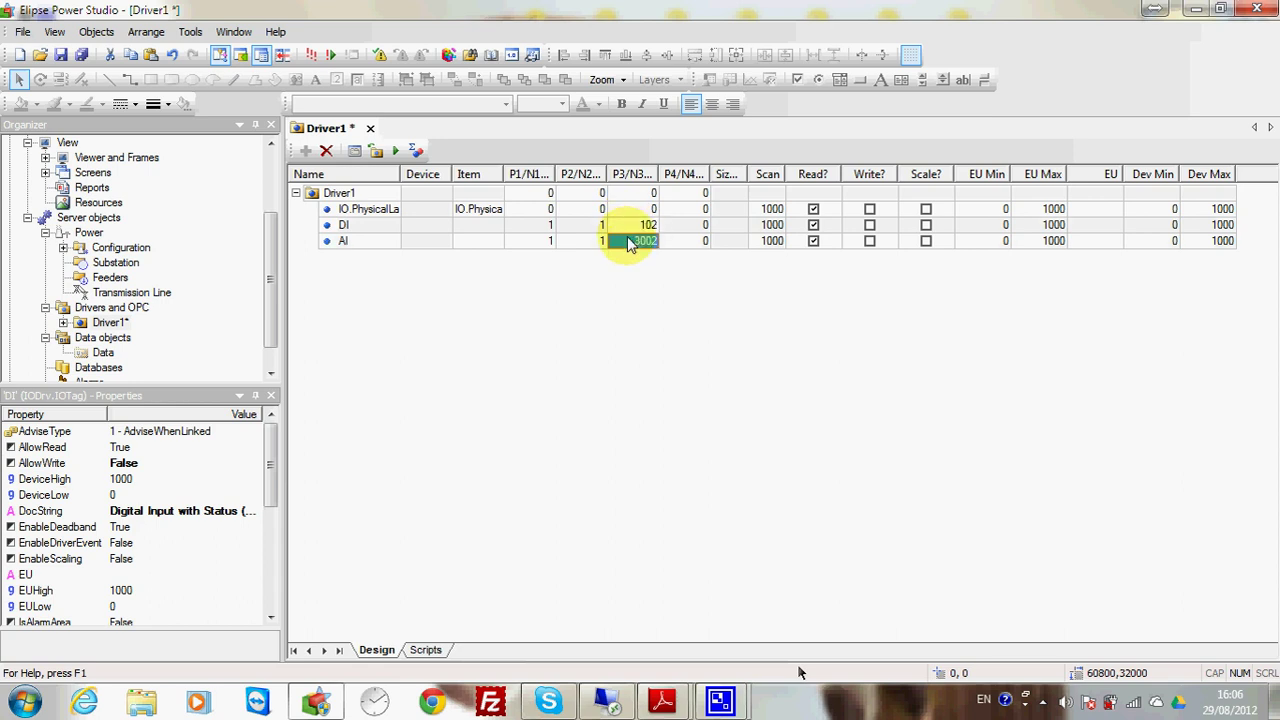
pyautogui.click(627, 241)
pyautogui.write('300')
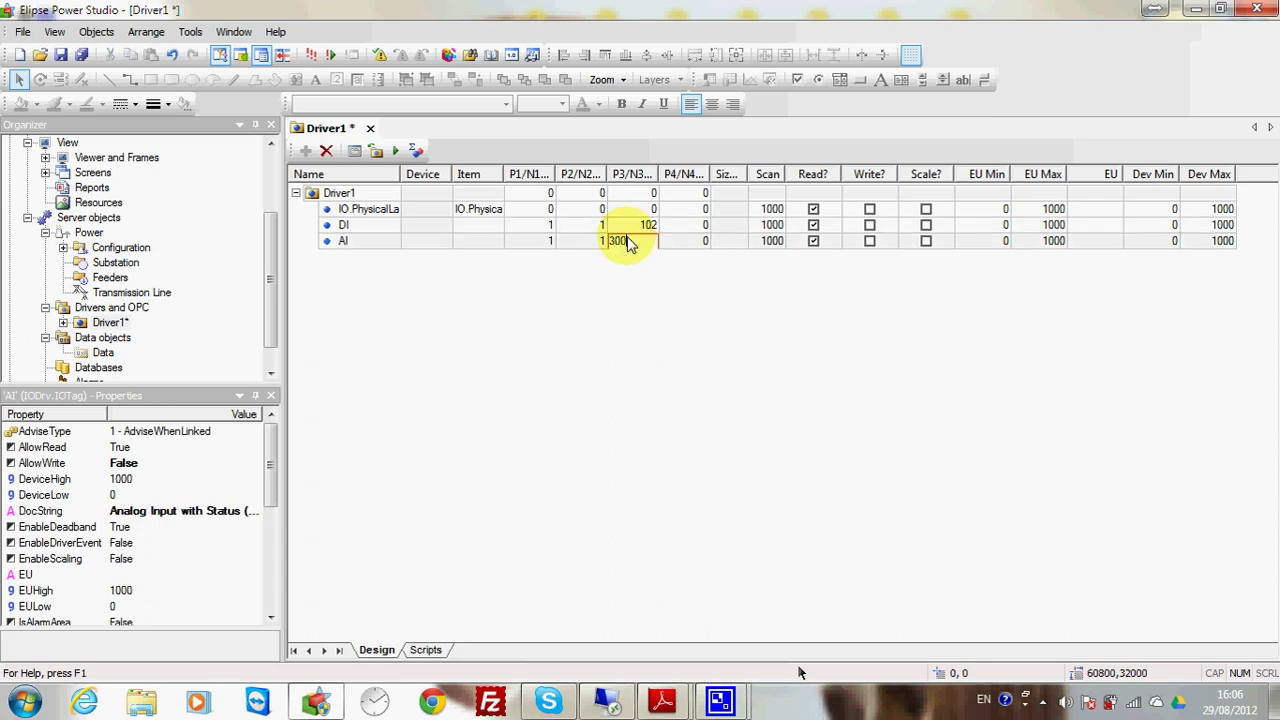
pyautogui.write('5')
pyautogui.press('Return')
pyautogui.click(685, 241)
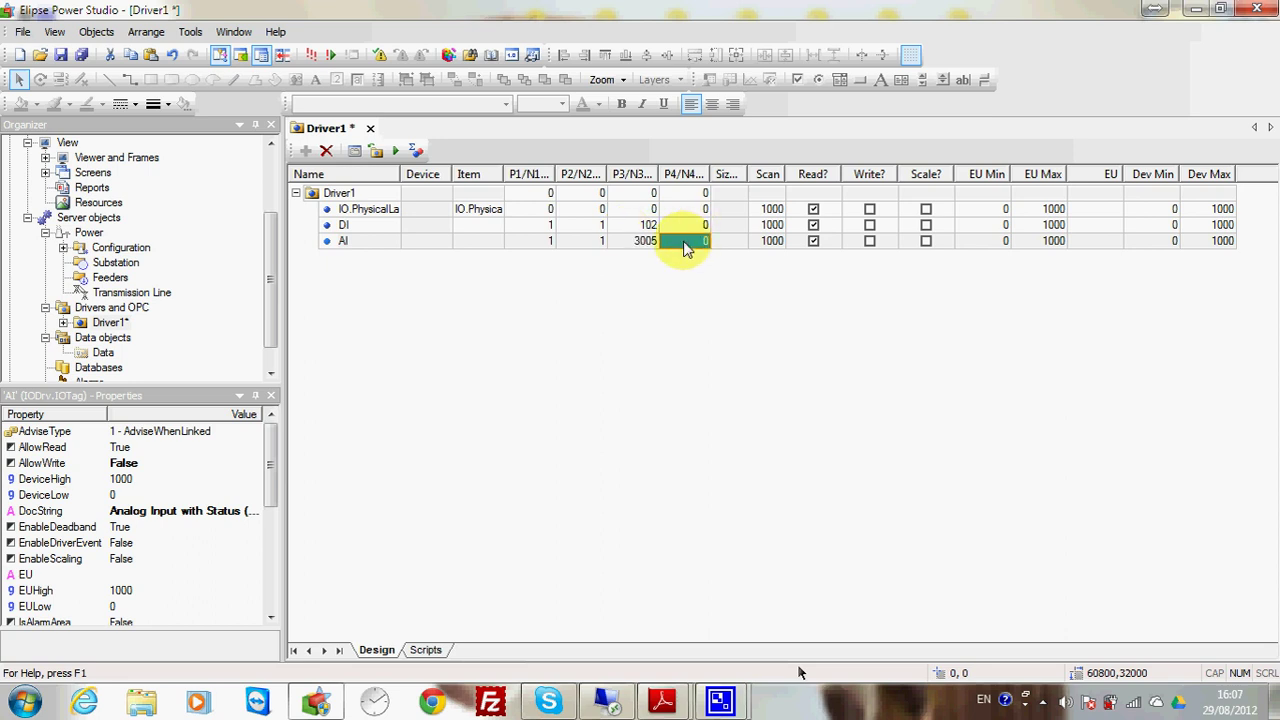
pyautogui.write('1')
pyautogui.press('Return')
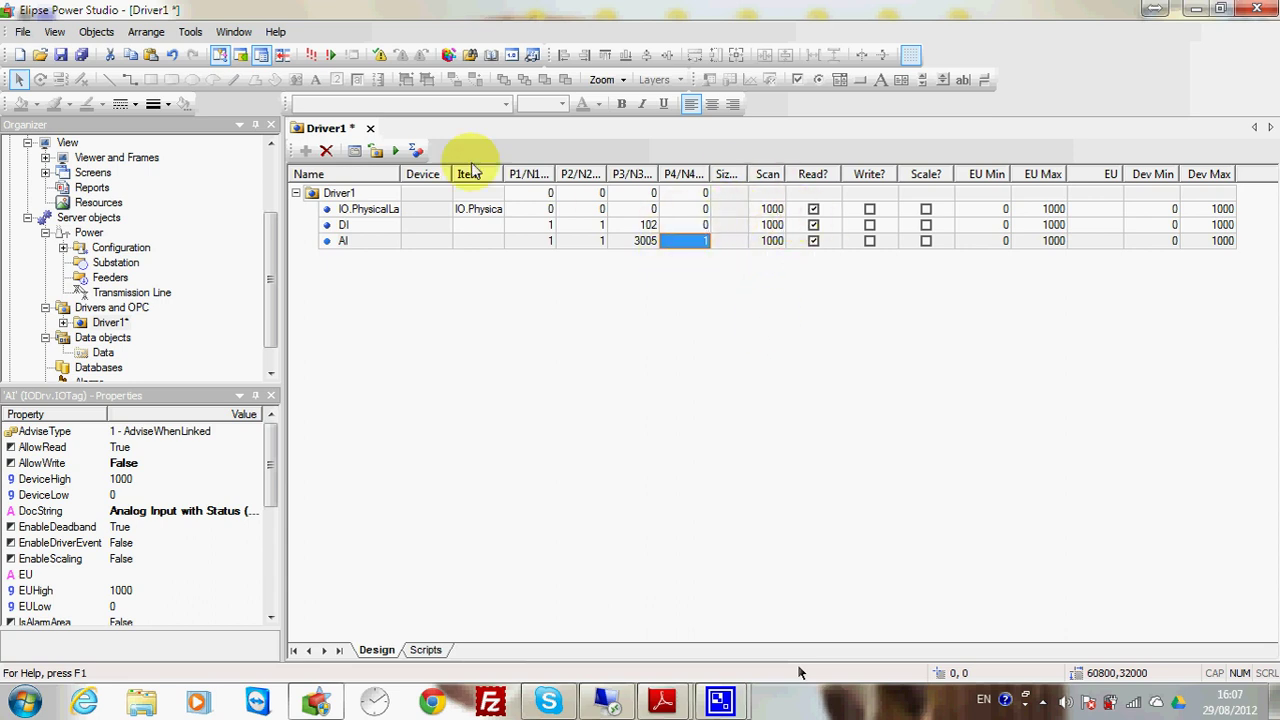
pyautogui.click(84, 55)
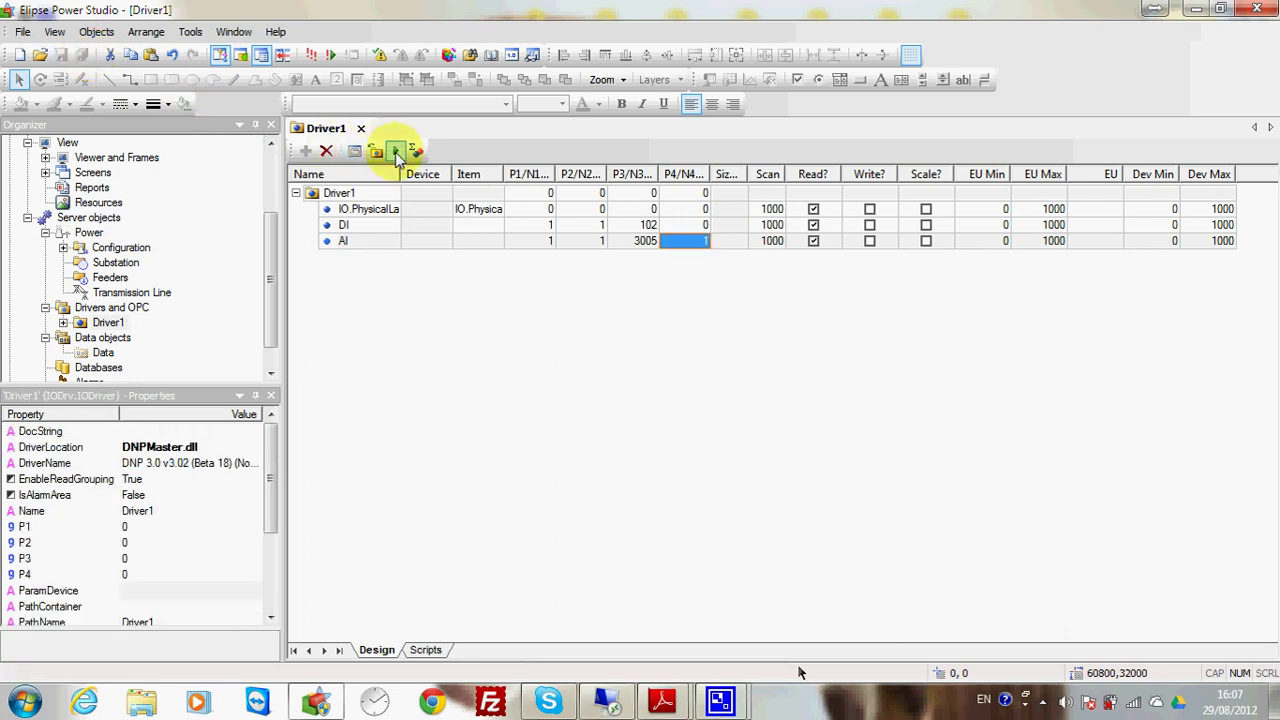
# Start the master driver and bring up the slave's remote session beside it
pyautogui.click(396, 150)
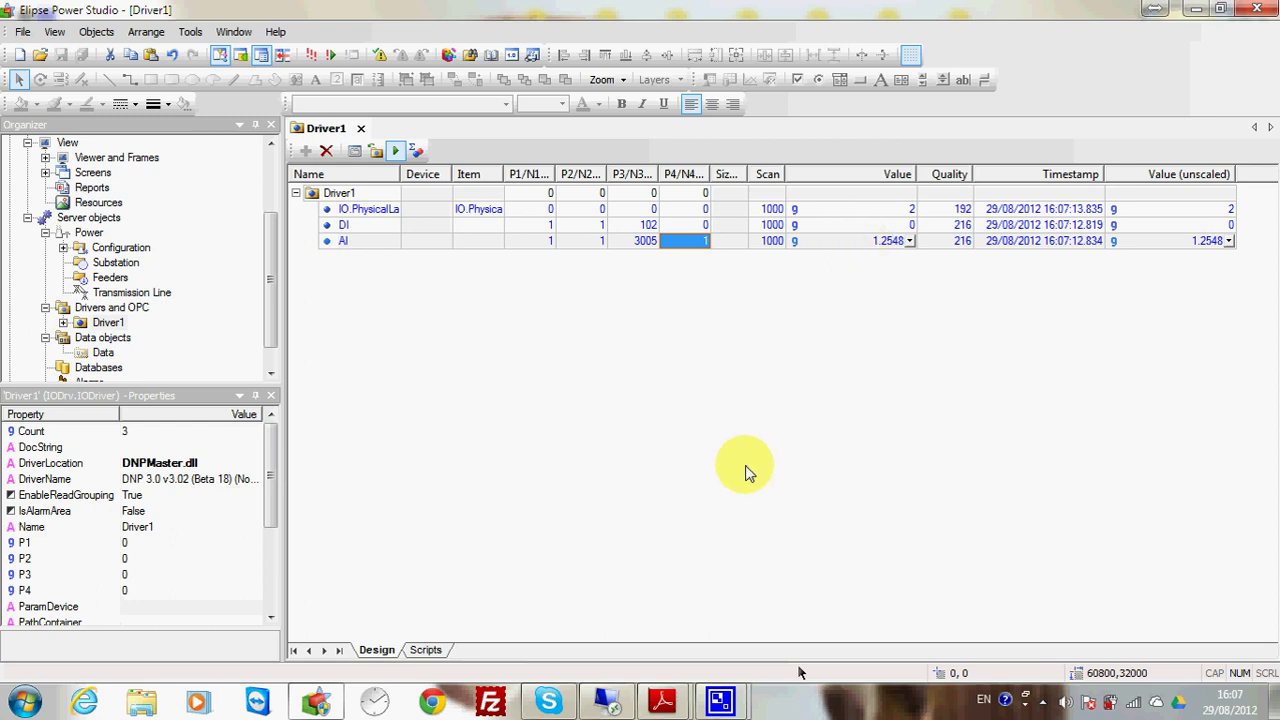
pyautogui.click(605, 700)
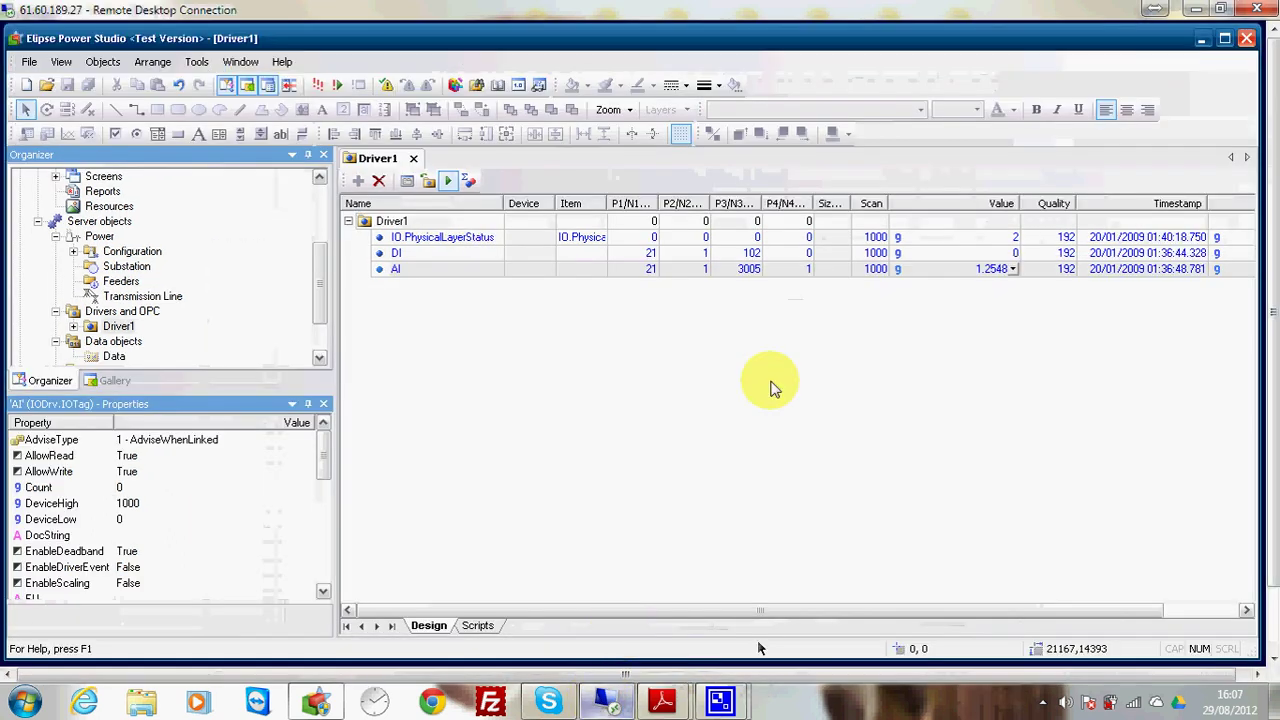
pyautogui.click(1220, 9)
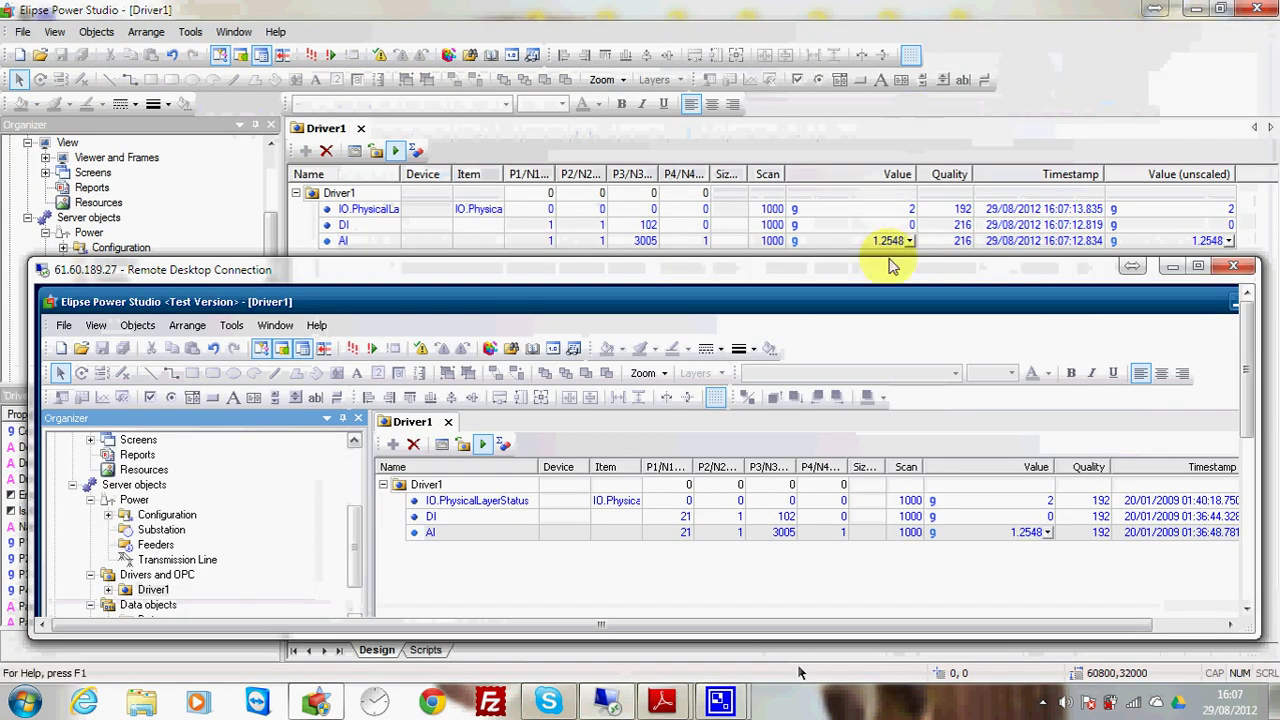
pyautogui.moveTo(882, 283); pyautogui.dragTo(874, 292)
# Set the slave's DI value to 1 and AI value to 25.254789
pyautogui.click(1025, 526)
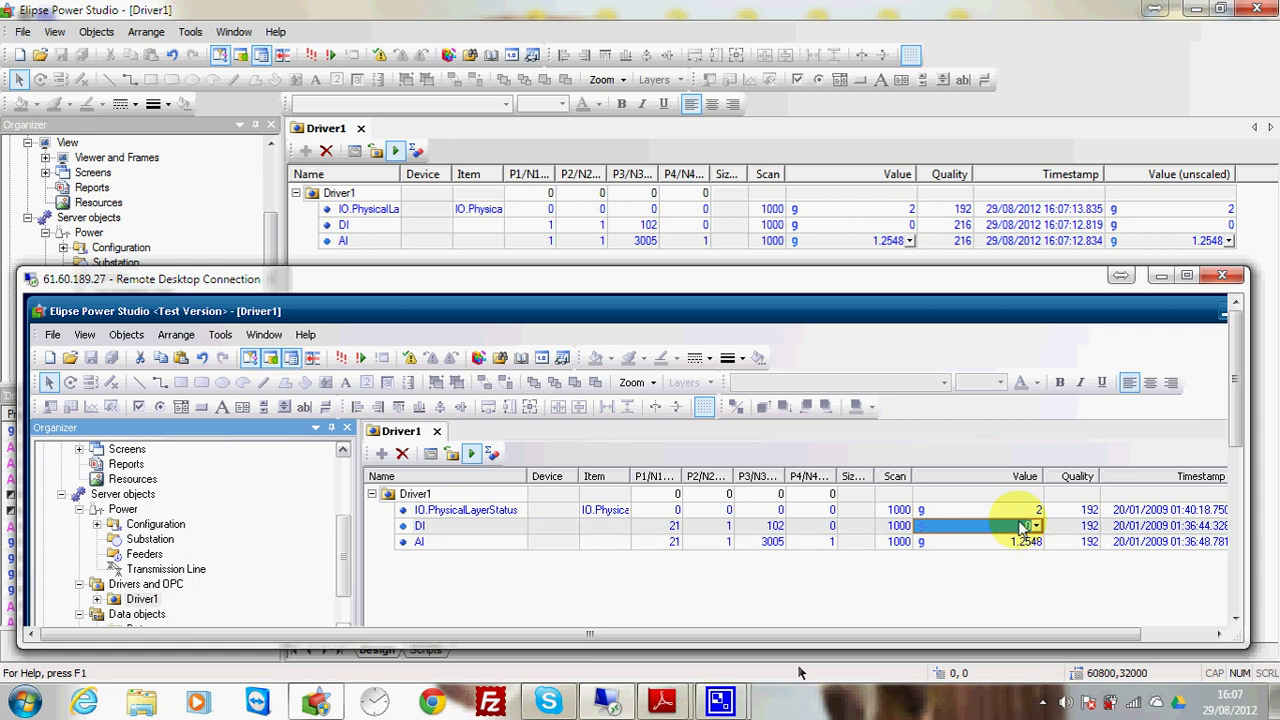
pyautogui.write('1')
pyautogui.press('Return')
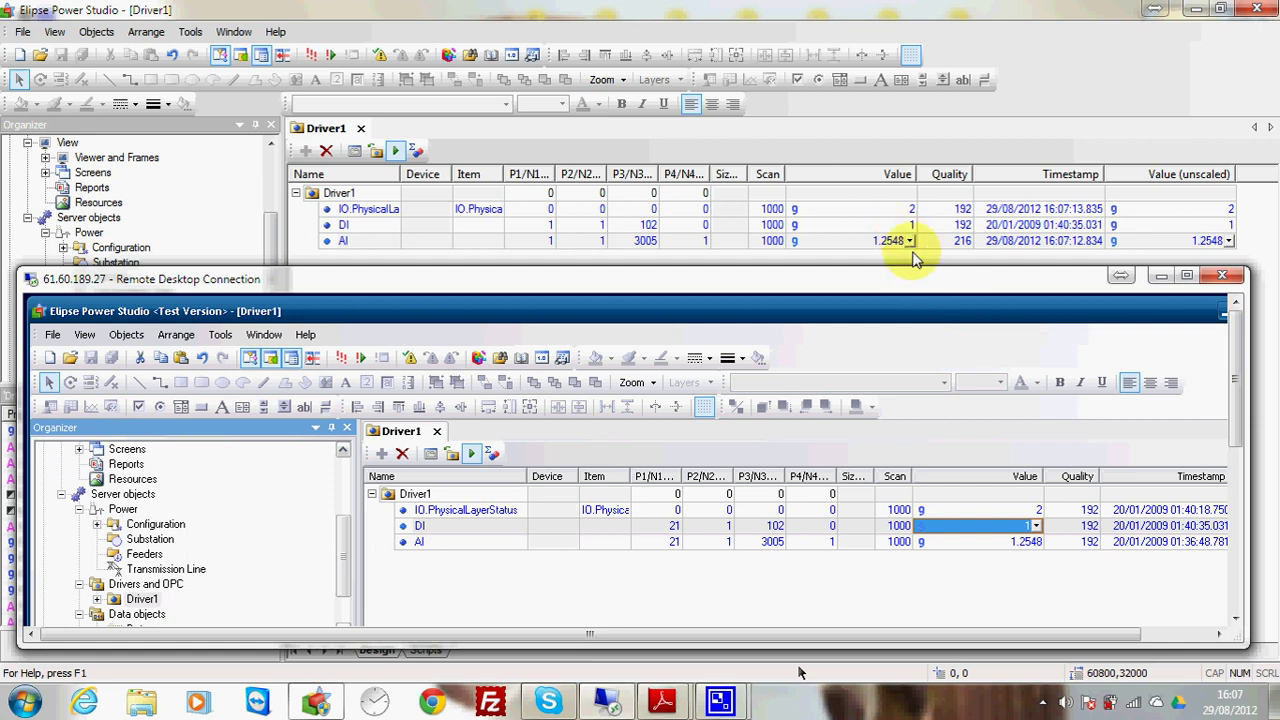
pyautogui.click(978, 541)
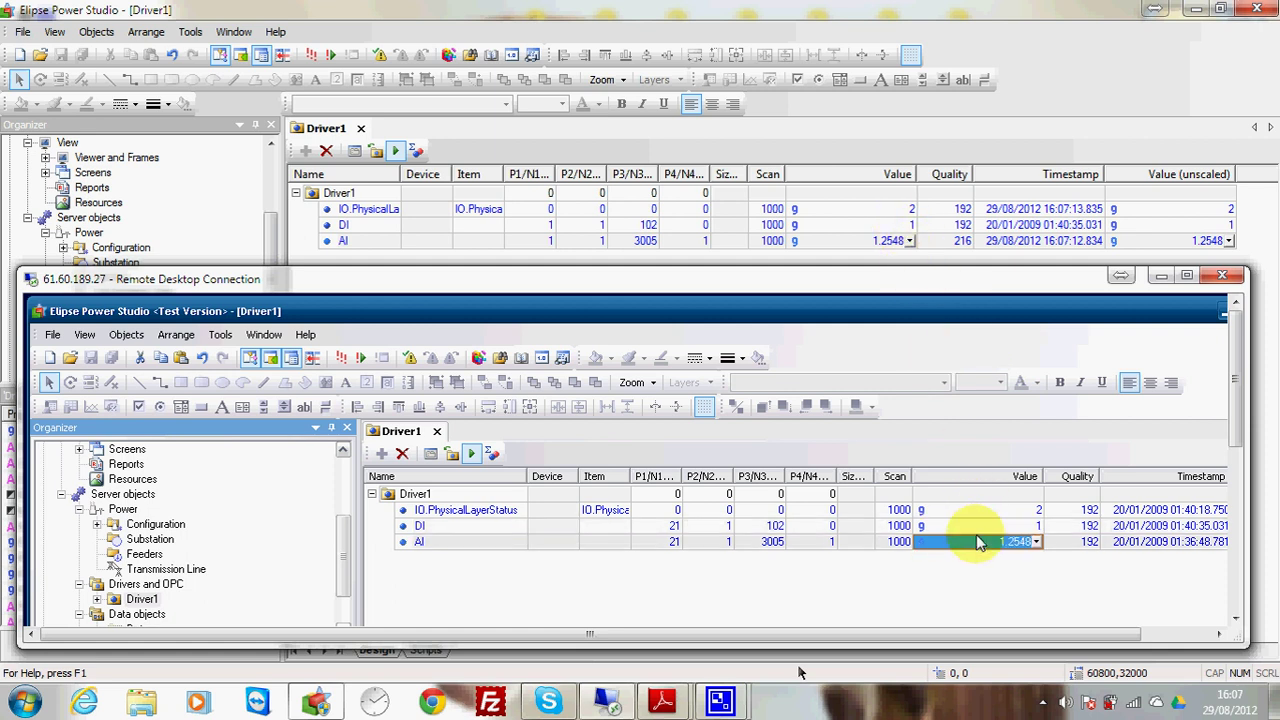
pyautogui.write('25')
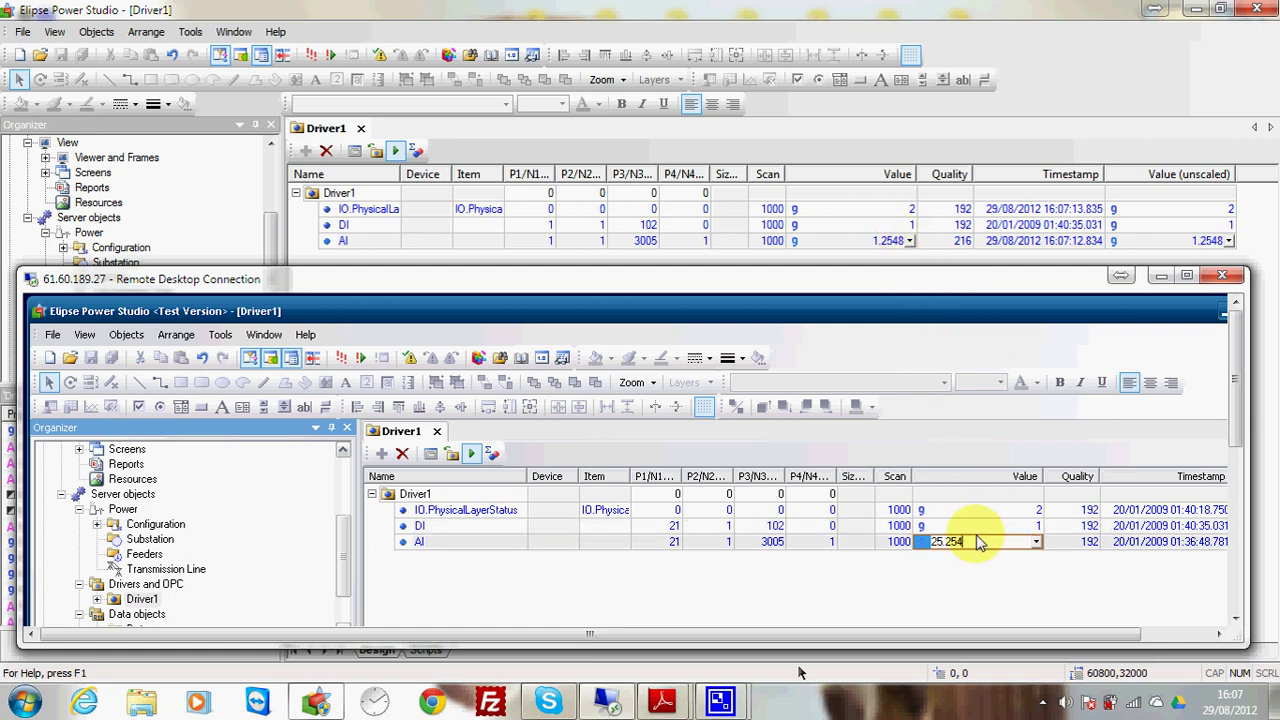
pyautogui.press('Return')
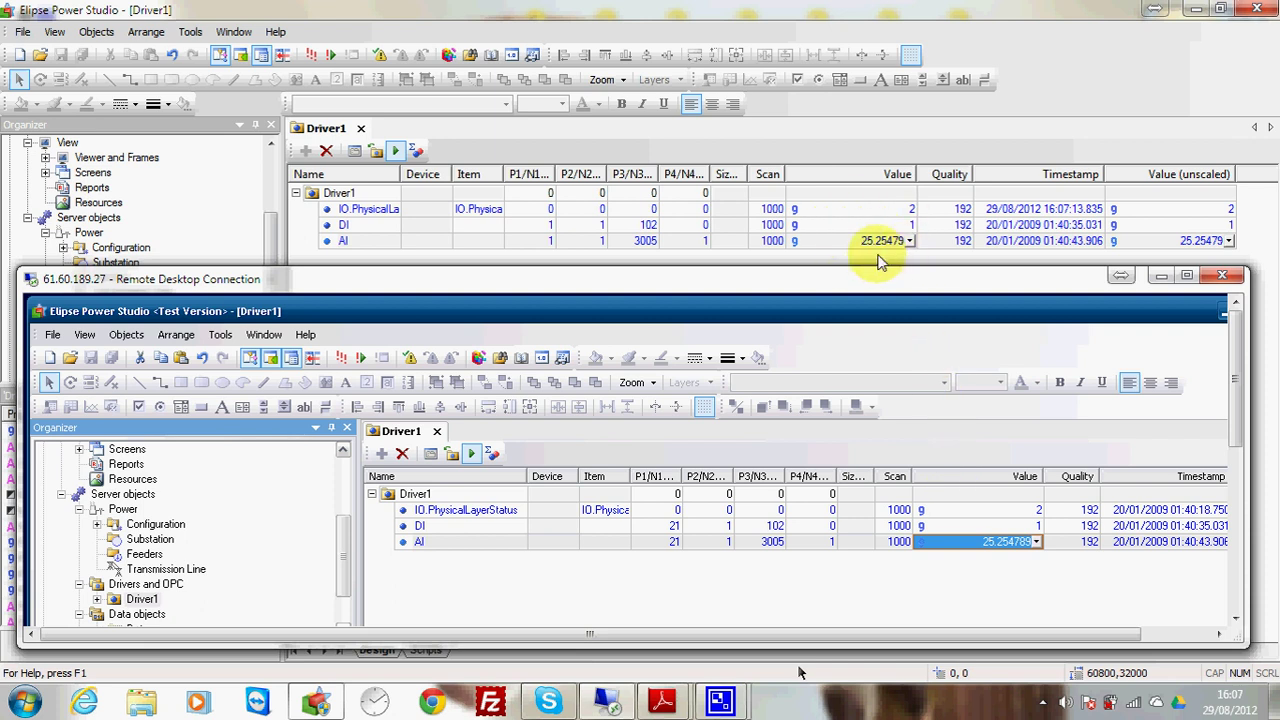
# Minimize the Remote Desktop window to show the master reading DI 1 and AI 25.25479
pyautogui.click(1160, 275)
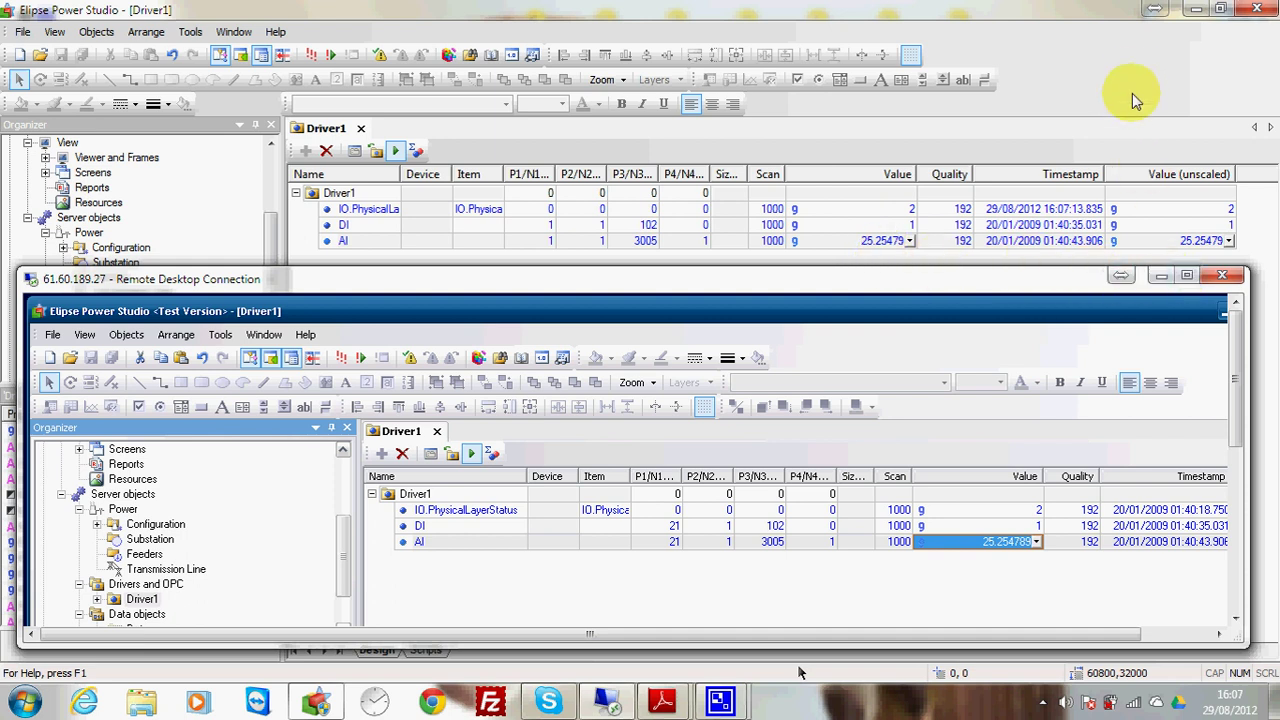